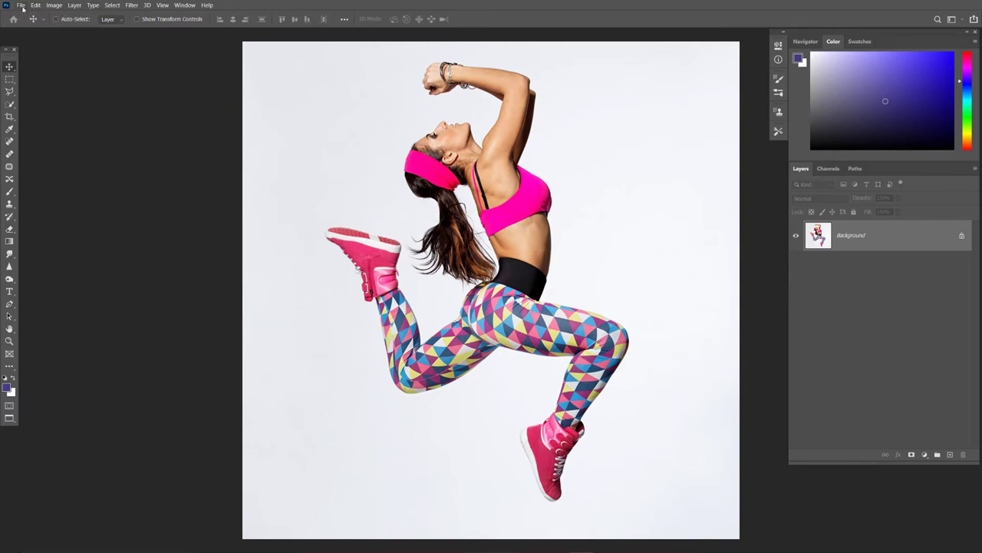
- Load the 24 Silk Ribbons.atn action set into the Actions panel and enlarge the panel
{"action": "left_click", "coordinate": [21, 6]}
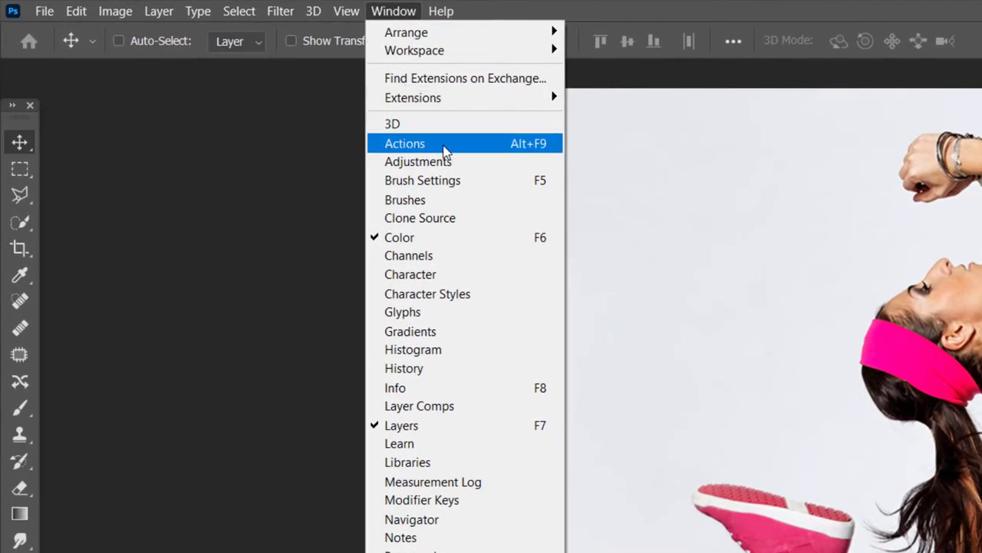
{"action": "left_click", "coordinate": [443, 146]}
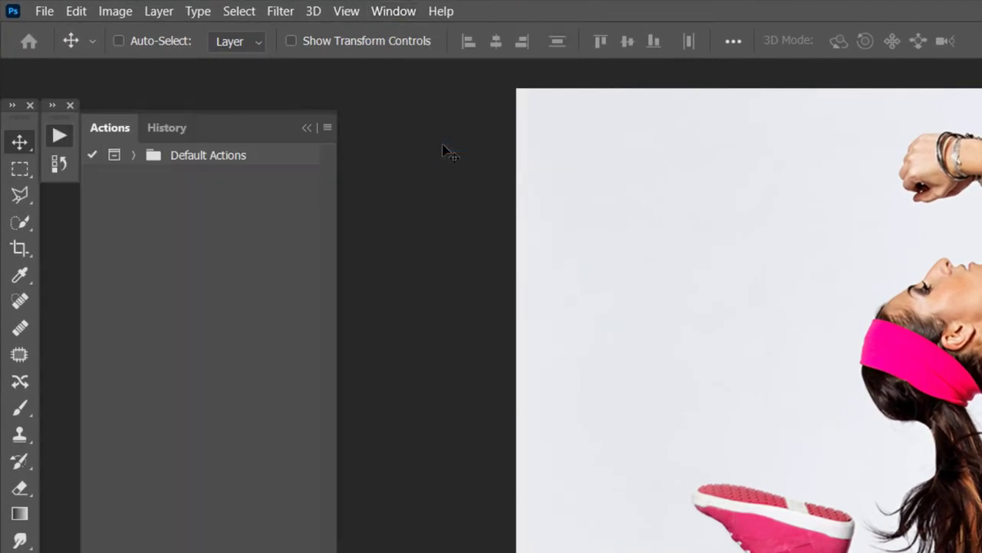
{"action": "left_click", "coordinate": [331, 131]}
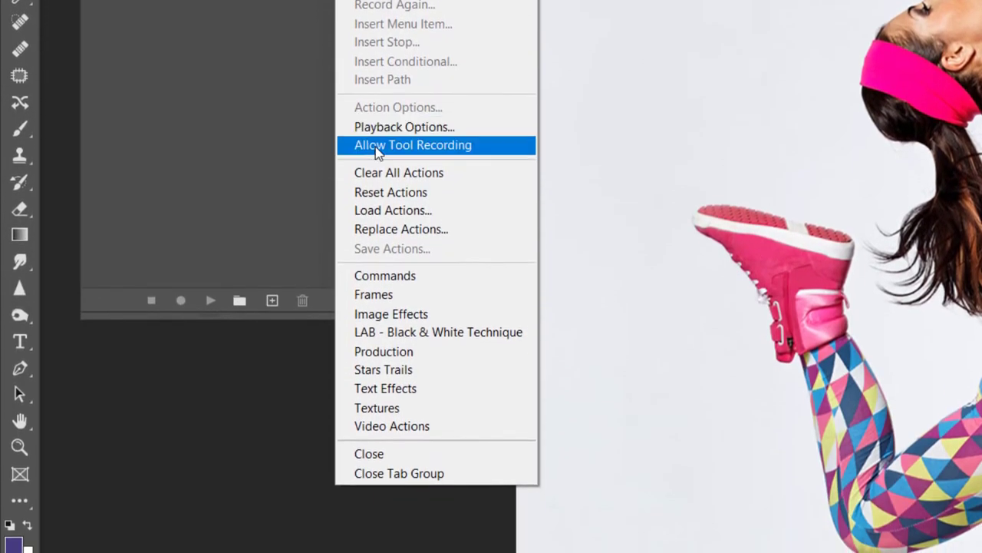
{"action": "left_click", "coordinate": [412, 215]}
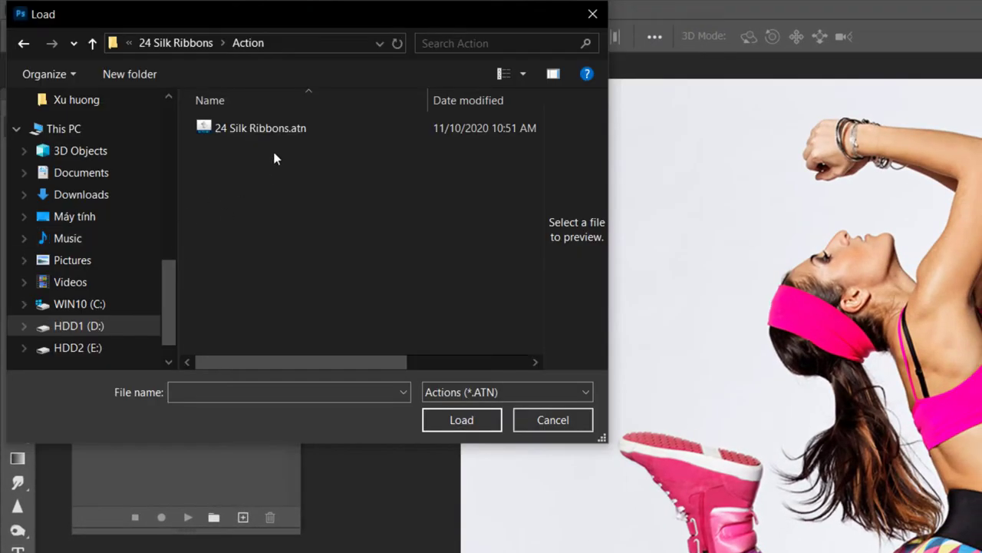
{"action": "left_click", "coordinate": [251, 131]}
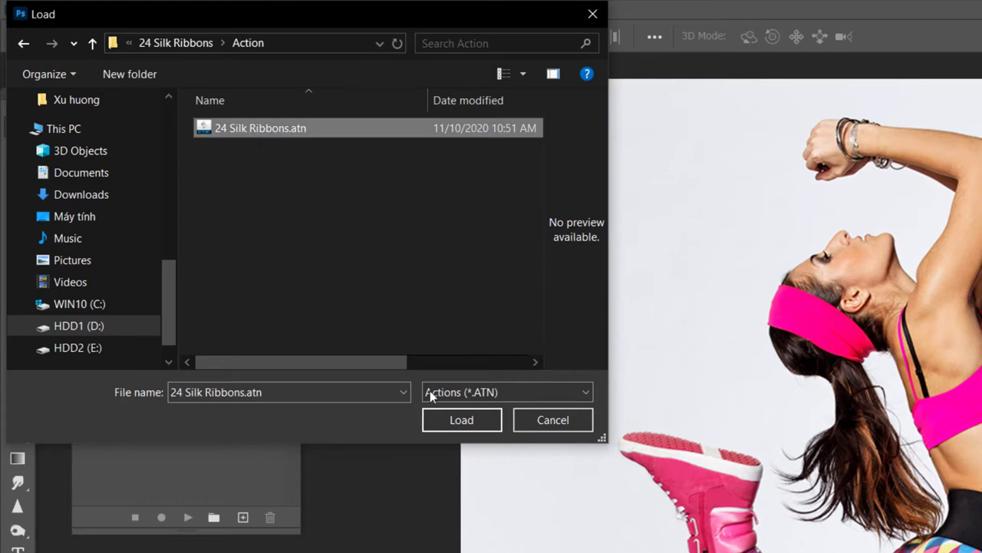
{"action": "left_click", "coordinate": [449, 424]}
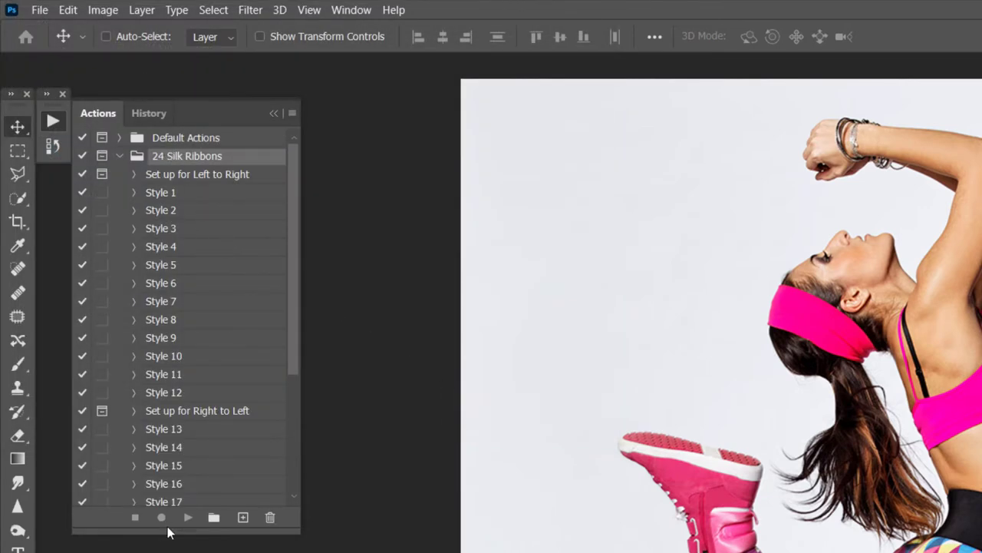
{"action": "left_click_drag", "start_coordinate": [167, 530], "coordinate": [167, 552]}
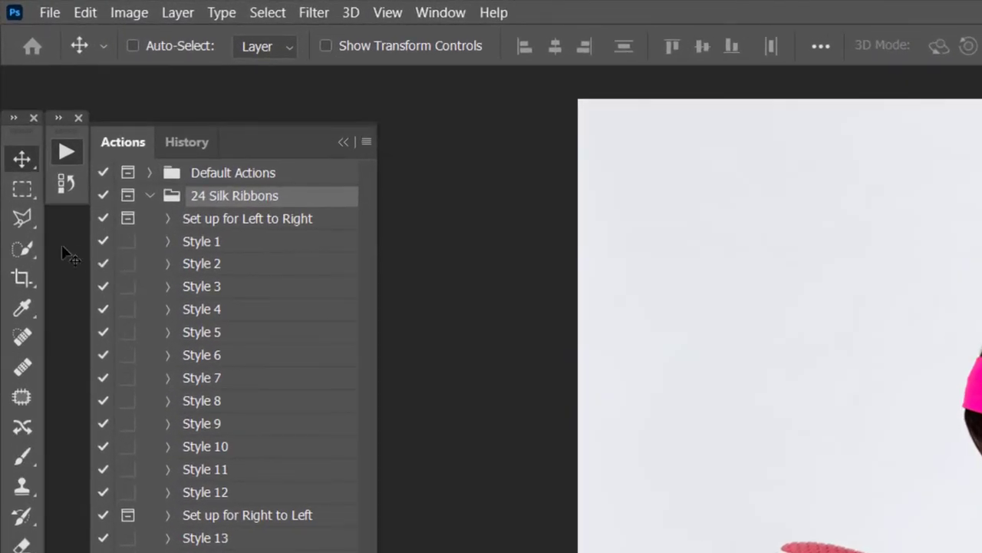
- Select the dancer with Quick Selection's Select Subject, then bring it into Select and Mask
{"action": "left_click", "coordinate": [23, 250]}
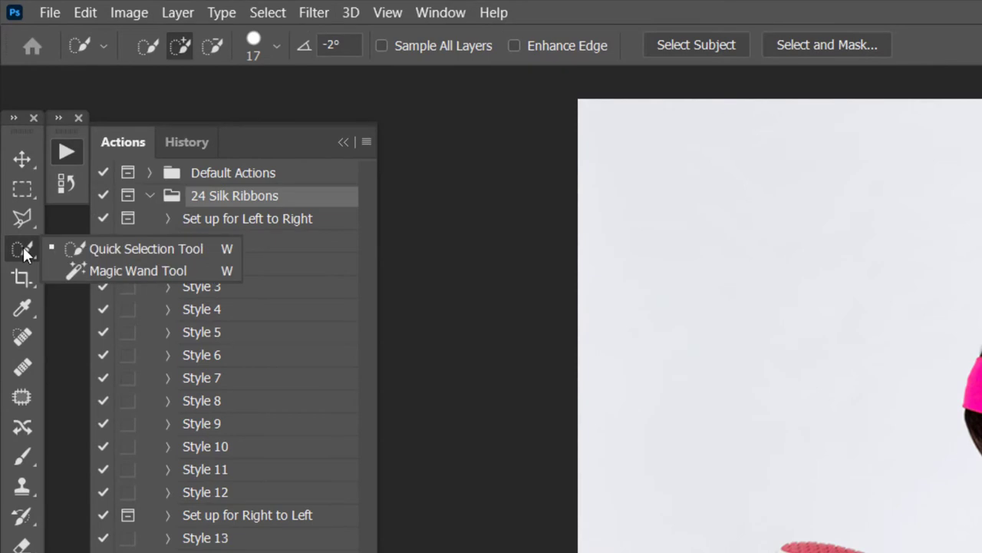
{"action": "left_click", "coordinate": [111, 248]}
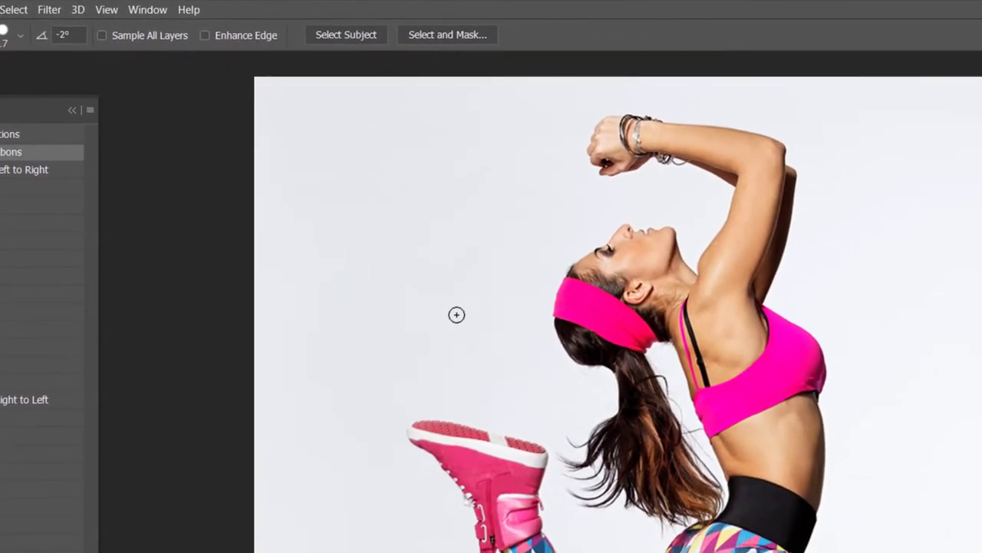
{"action": "left_click", "coordinate": [351, 36]}
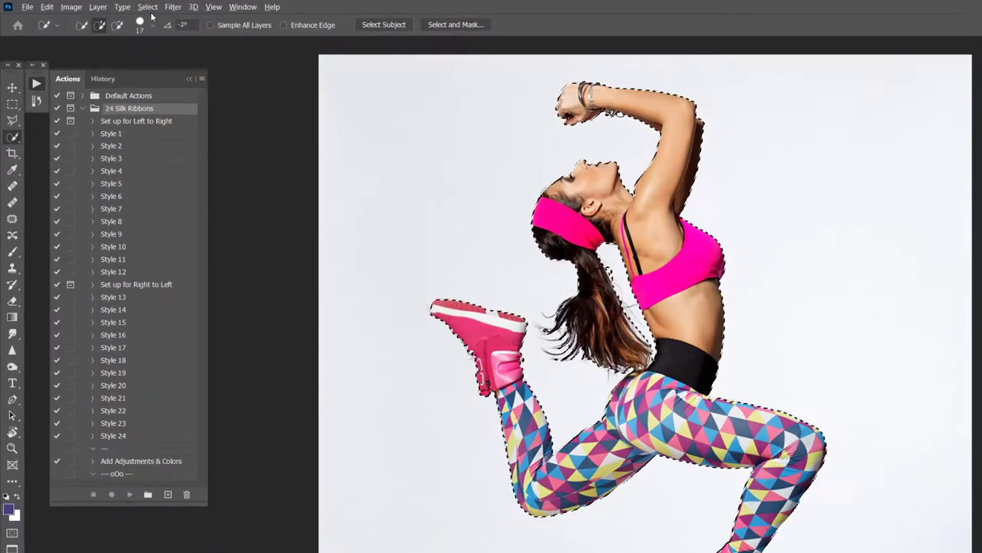
{"action": "left_click", "coordinate": [112, 6]}
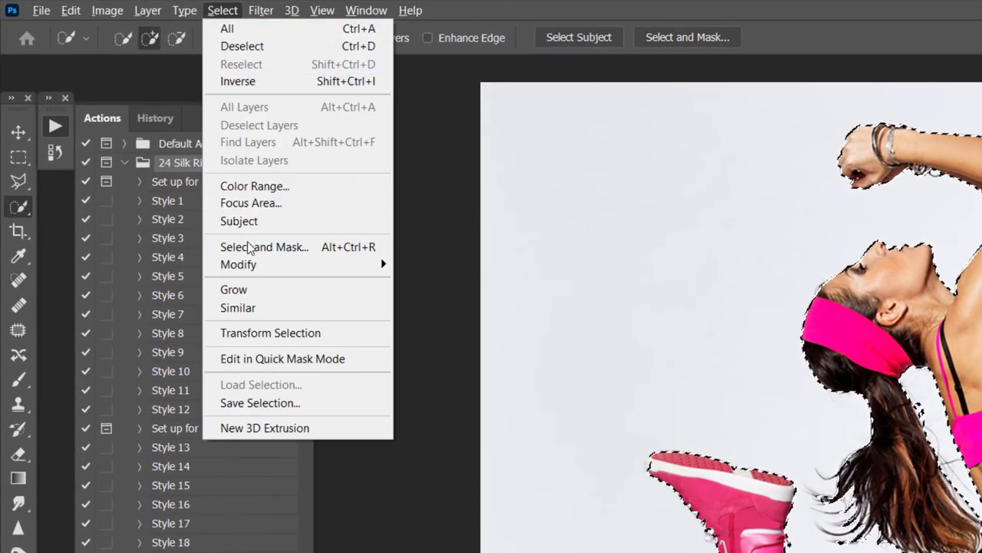
{"action": "left_click", "coordinate": [295, 256]}
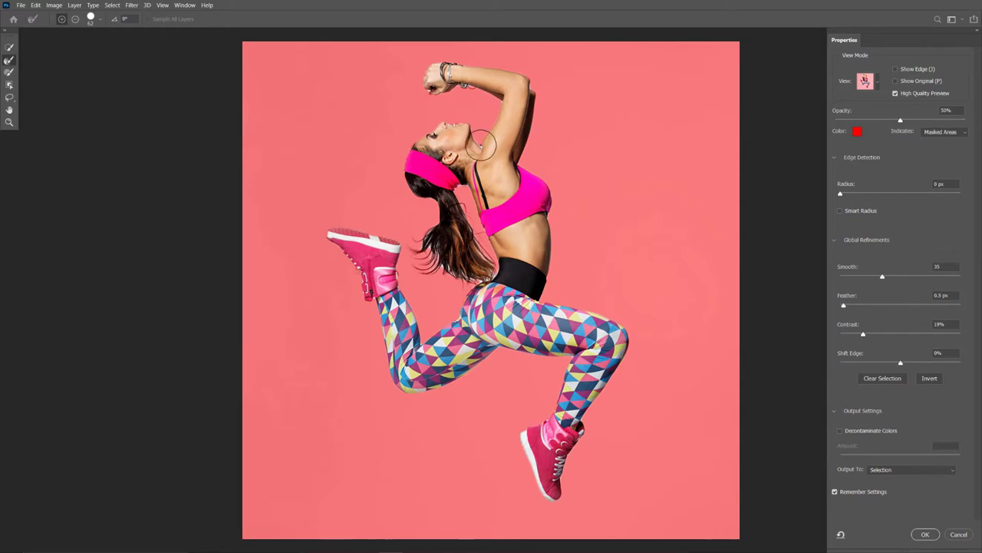
- Apply the refined selection and fill the dancer solid blue on a new Layer 1
{"action": "left_click", "coordinate": [925, 535]}
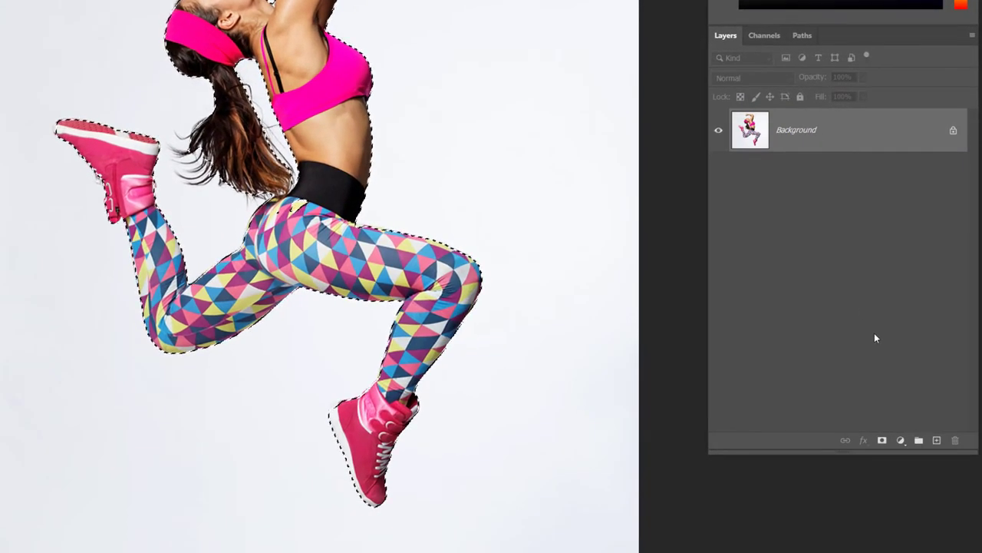
{"action": "left_click", "coordinate": [937, 441]}
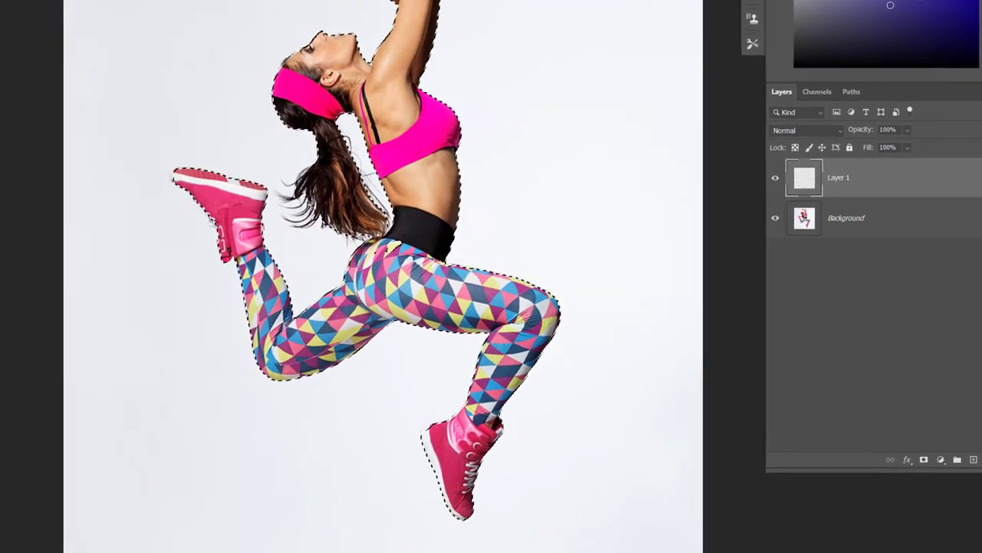
{"action": "key", "text": "alt+BackSpace"}
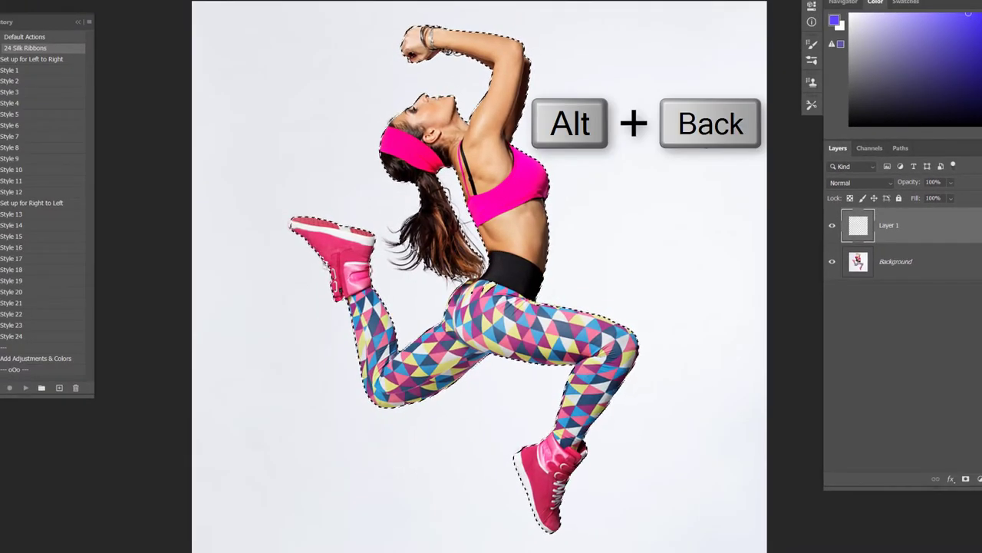
{"action": "key", "text": "alt+BackSpace"}
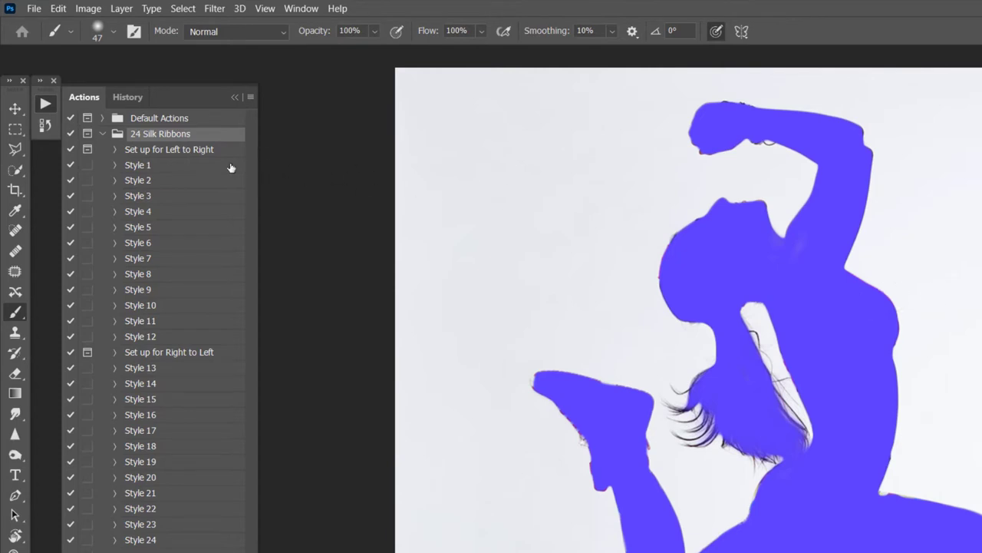
- Run 'Set up for Left to Right', scaling the dancer to about 84% and rotating her about 38°
{"action": "left_click", "coordinate": [157, 153]}
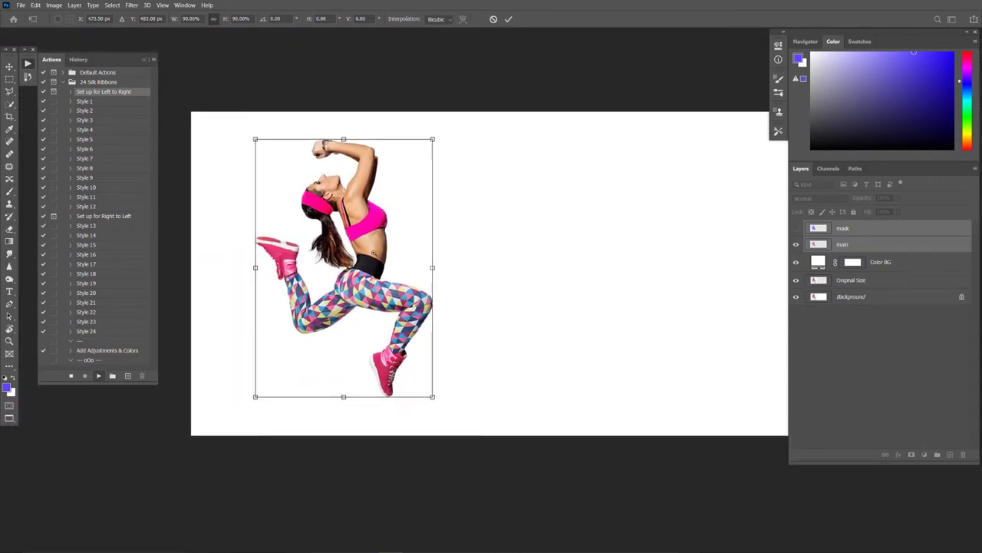
{"action": "left_click_drag", "start_coordinate": [418, 252], "coordinate": [396, 254]}
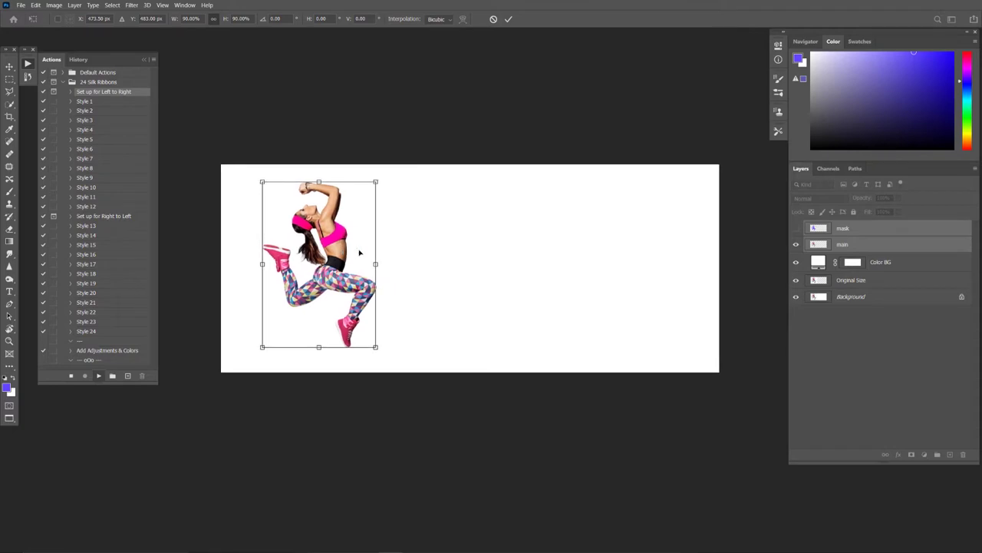
{"action": "left_click_drag", "start_coordinate": [384, 240], "coordinate": [344, 214]}
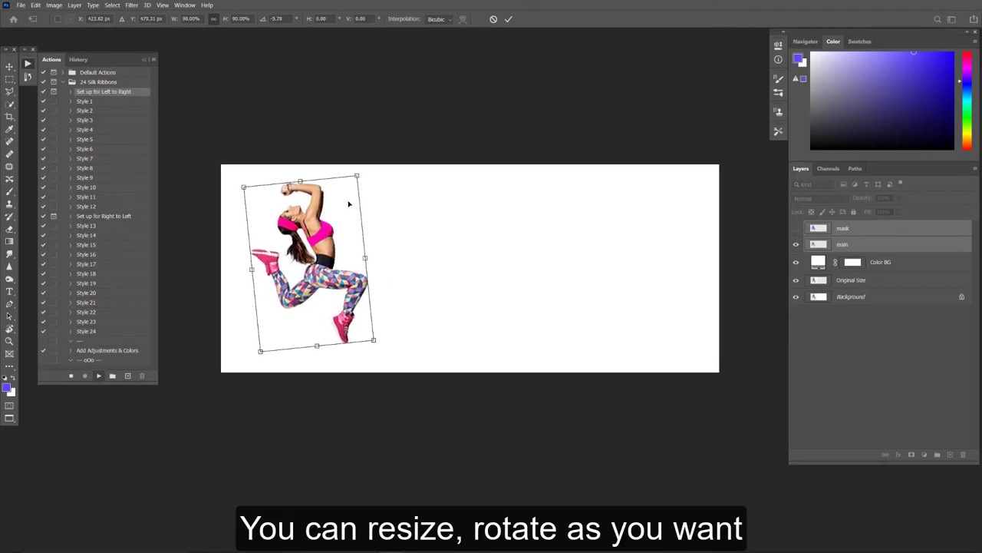
{"action": "left_click_drag", "start_coordinate": [355, 177], "coordinate": [346, 192]}
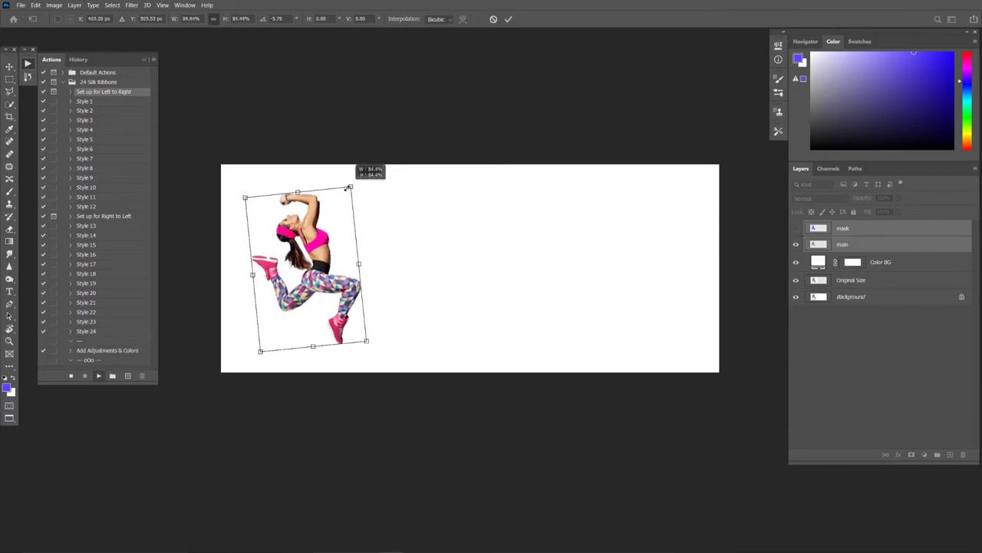
{"action": "mouse_move", "coordinate": [346, 191]}
{"action": "left_mouse_down"}
{"action": "mouse_move", "coordinate": [352, 186]}
{"action": "mouse_move", "coordinate": [408, 287]}
{"action": "left_mouse_up"}
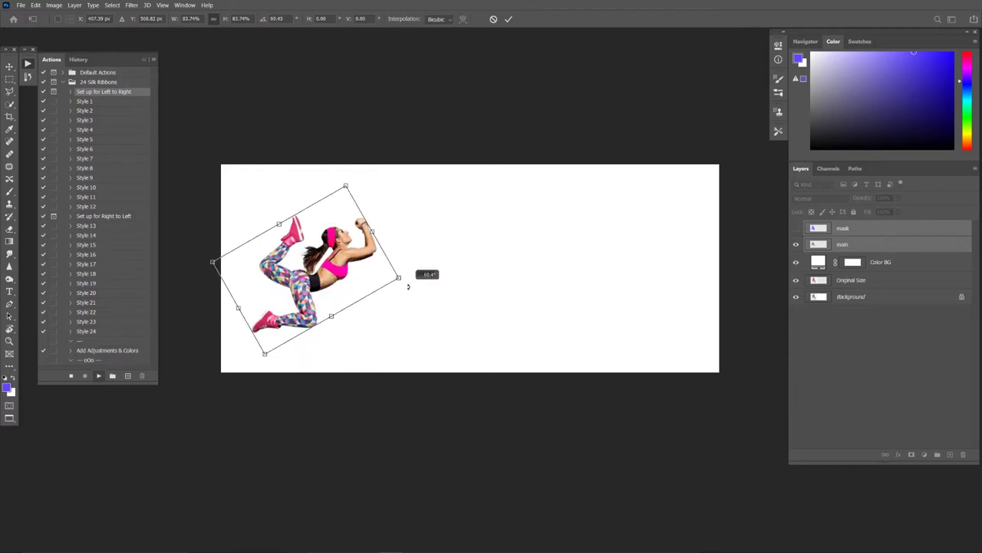
{"action": "mouse_move", "coordinate": [408, 287]}
{"action": "left_mouse_down"}
{"action": "mouse_move", "coordinate": [388, 232]}
{"action": "mouse_move", "coordinate": [389, 250]}
{"action": "left_mouse_up"}
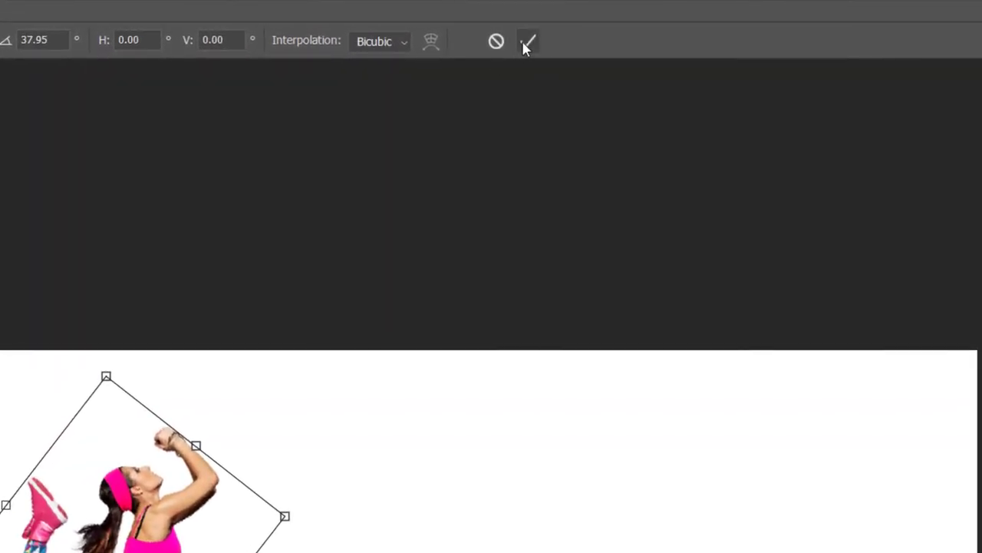
{"action": "left_click", "coordinate": [527, 42]}
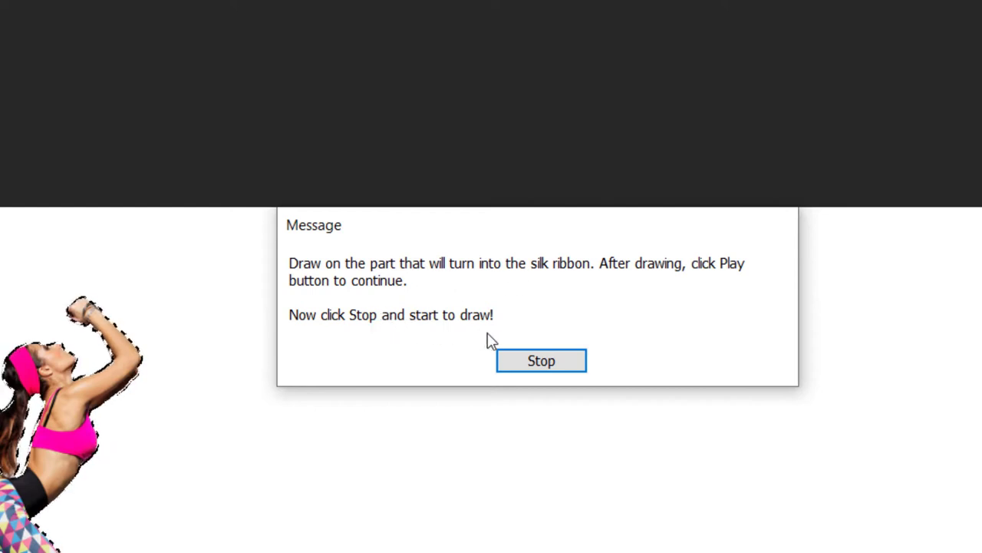
- Stop at the action prompt and paint blue over the dancer's raised arm, neck, torso and leg
{"action": "left_click", "coordinate": [537, 362]}
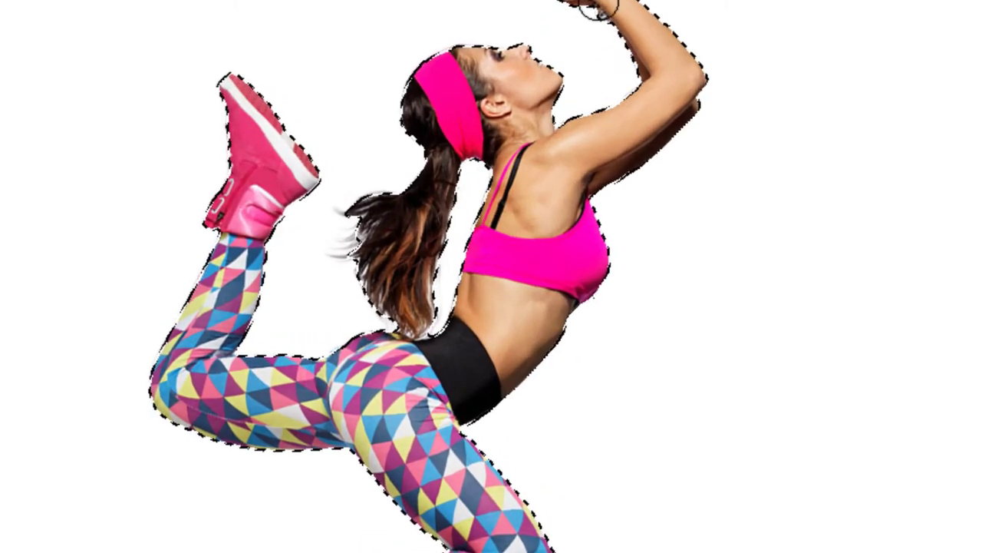
{"action": "left_click_drag", "start_coordinate": [551, 30], "coordinate": [603, 71]}
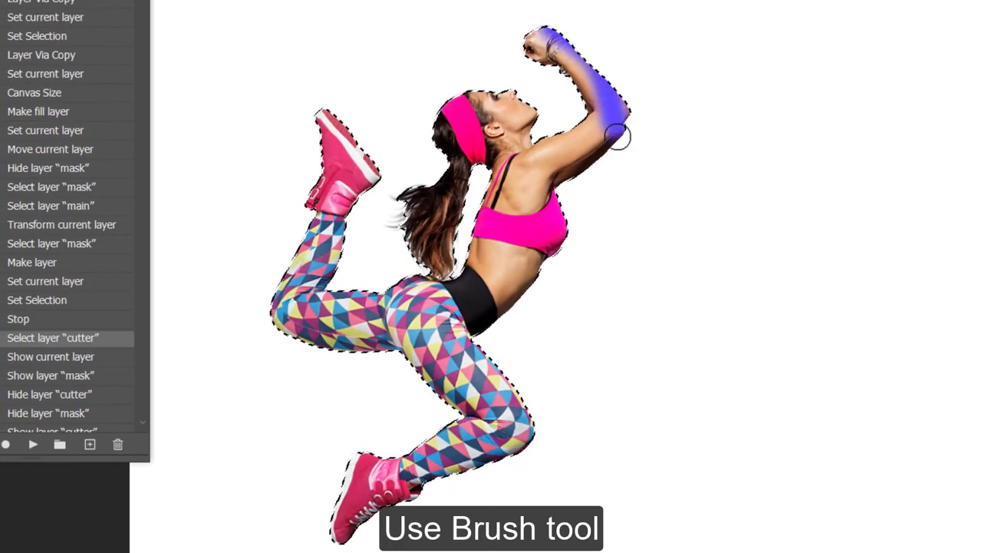
{"action": "left_click_drag", "start_coordinate": [618, 137], "coordinate": [609, 105]}
{"action": "left_click_drag", "start_coordinate": [587, 48], "coordinate": [588, 92]}
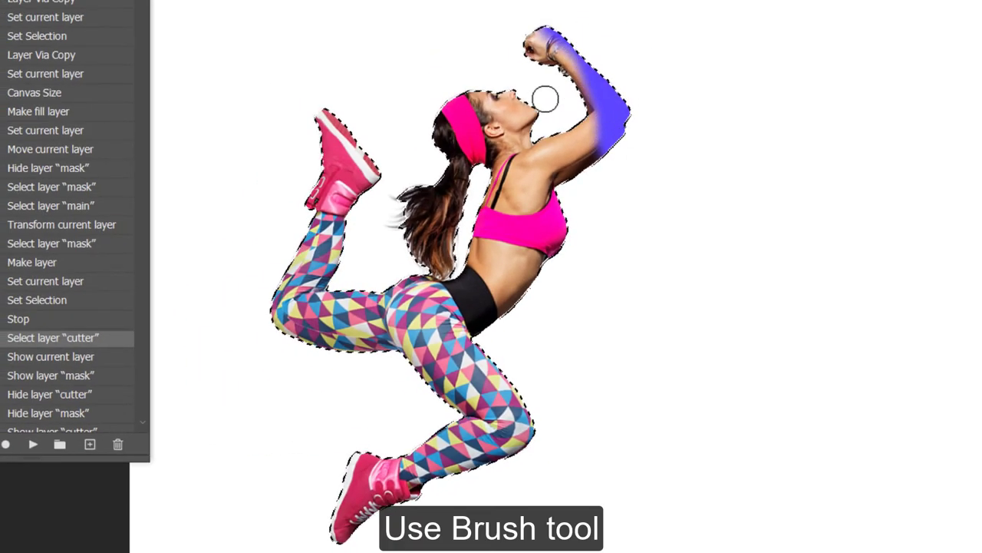
{"action": "mouse_move", "coordinate": [491, 131]}
{"action": "left_mouse_down"}
{"action": "mouse_move", "coordinate": [576, 167]}
{"action": "mouse_move", "coordinate": [607, 149]}
{"action": "left_mouse_up"}
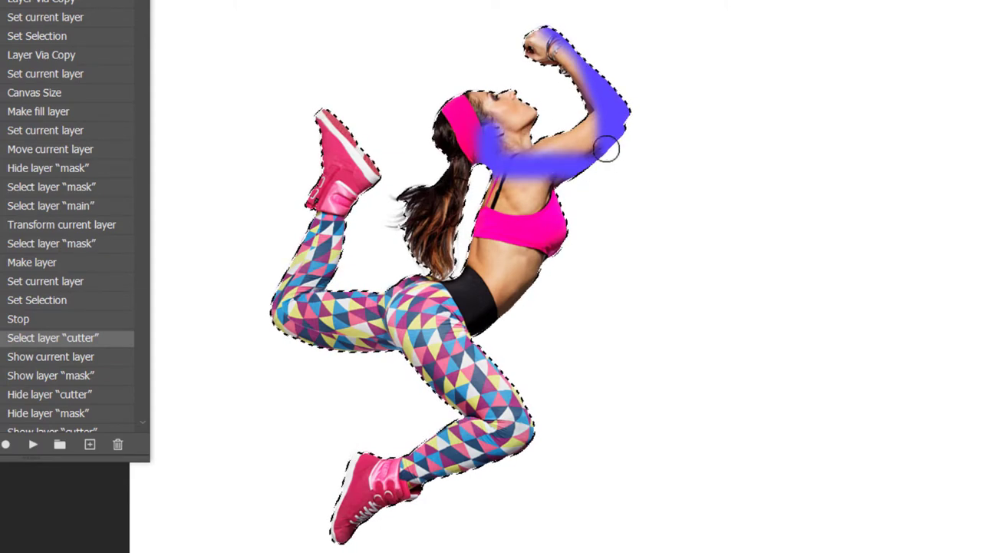
{"action": "mouse_move", "coordinate": [544, 206]}
{"action": "left_mouse_down"}
{"action": "mouse_move", "coordinate": [555, 171]}
{"action": "mouse_move", "coordinate": [520, 281]}
{"action": "mouse_move", "coordinate": [478, 347]}
{"action": "mouse_move", "coordinate": [530, 444]}
{"action": "left_mouse_up"}
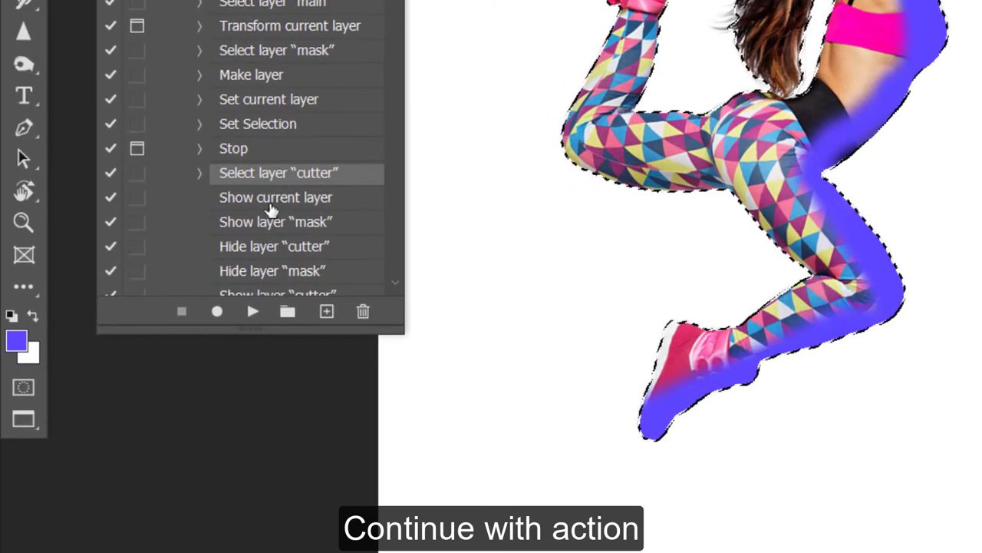
- Resume the setup action, moving the blue guide further right before it continues
{"action": "left_click", "coordinate": [253, 311]}
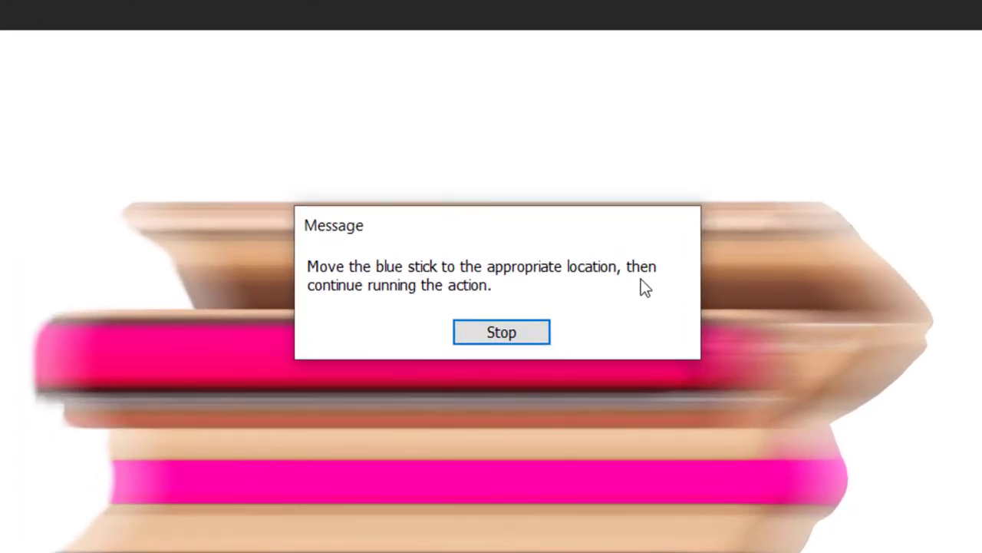
{"action": "left_click", "coordinate": [509, 335]}
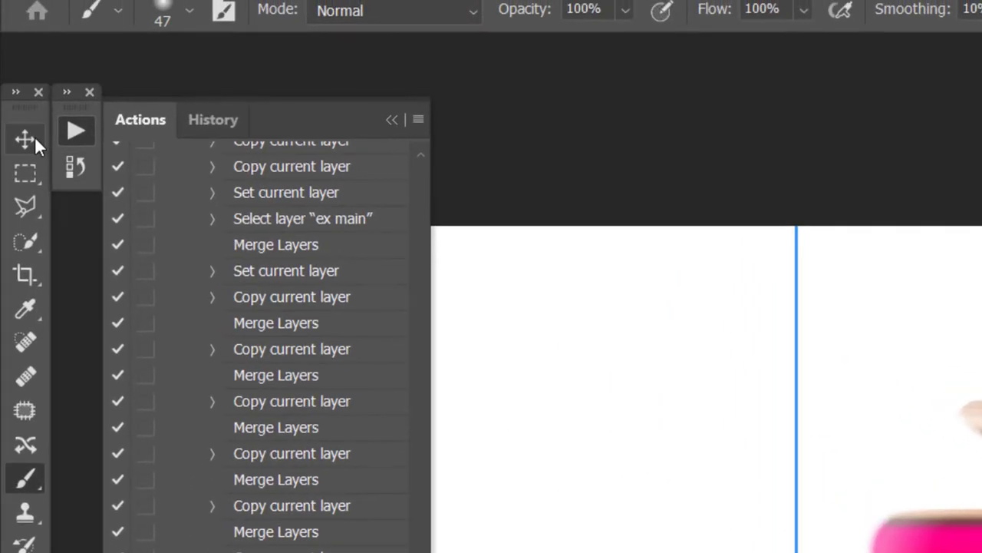
{"action": "left_click", "coordinate": [34, 138]}
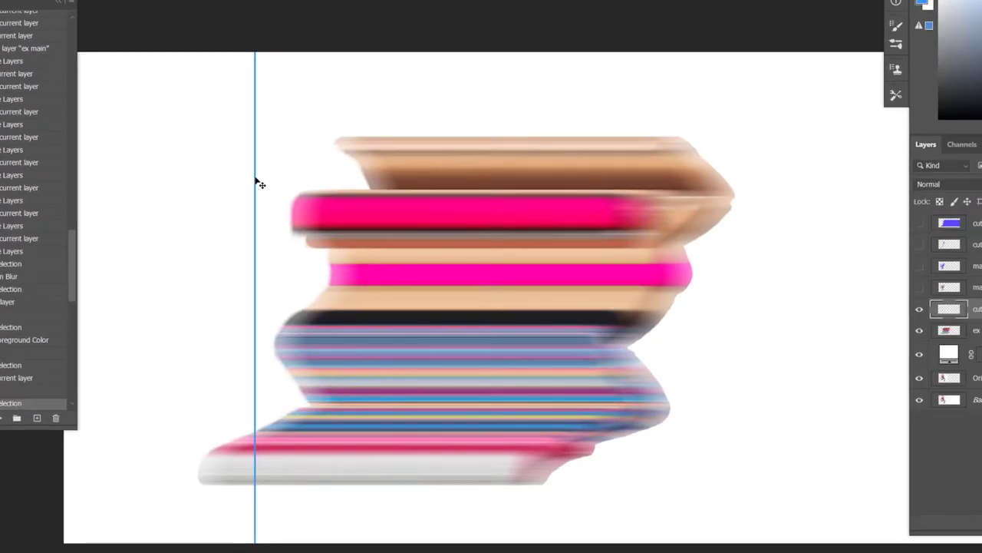
{"action": "left_click_drag", "start_coordinate": [258, 182], "coordinate": [446, 191]}
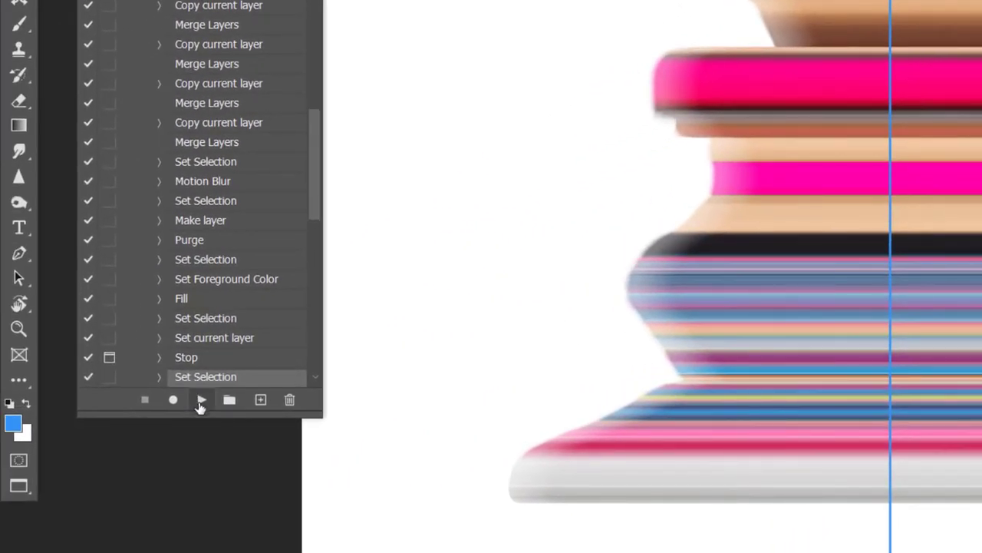
{"action": "left_click", "coordinate": [198, 400]}
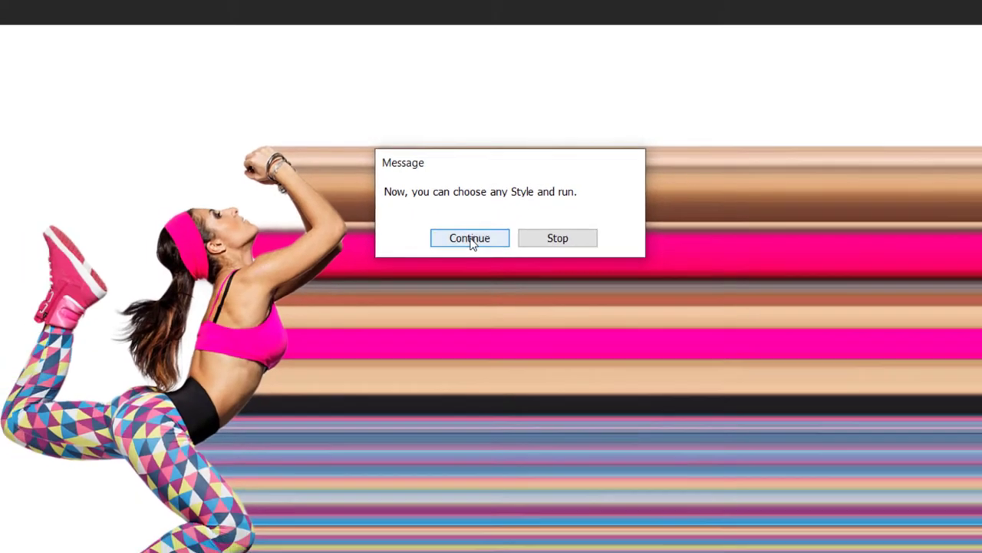
- Let the setup finish and apply the Style 1 ribbon look
{"action": "left_click", "coordinate": [471, 242]}
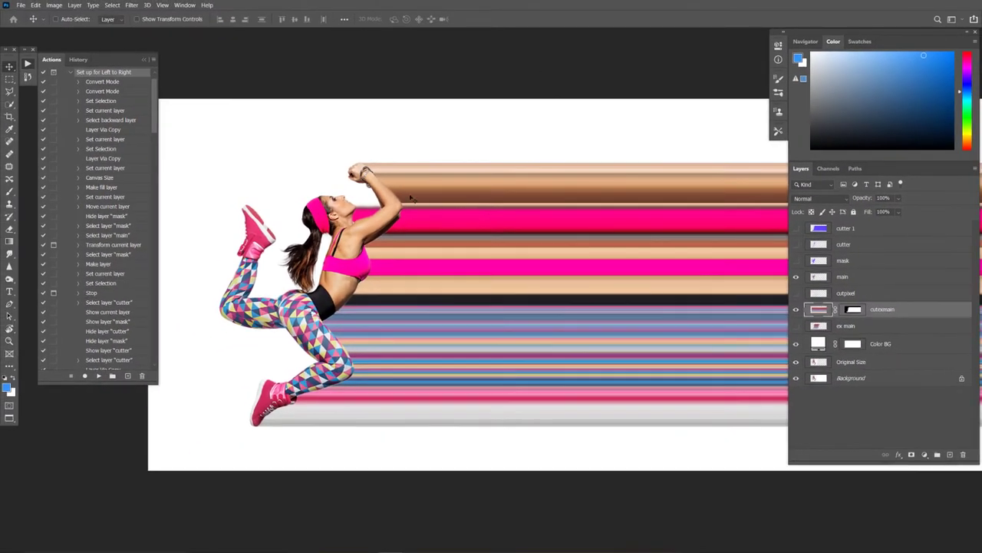
{"action": "left_click", "coordinate": [69, 72]}
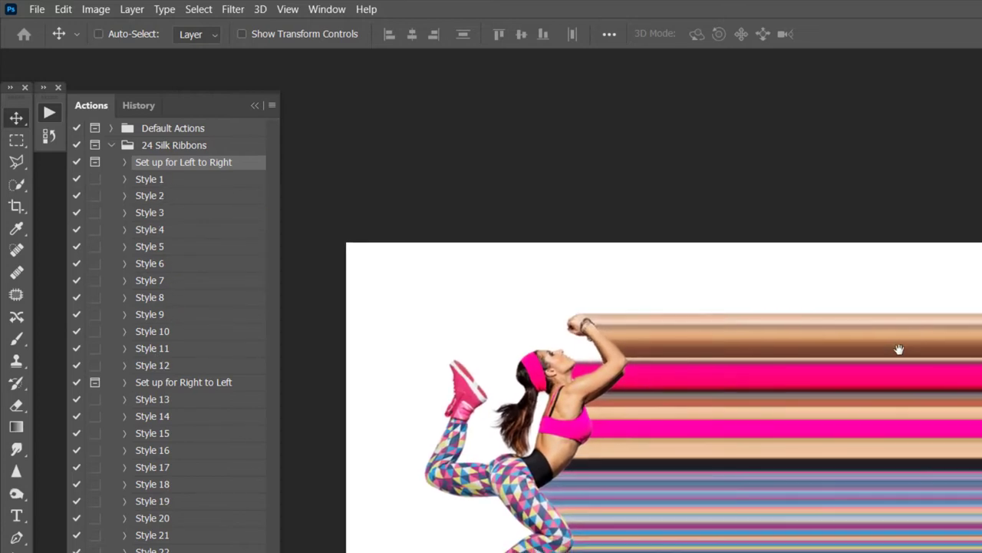
{"action": "left_click", "coordinate": [154, 183]}
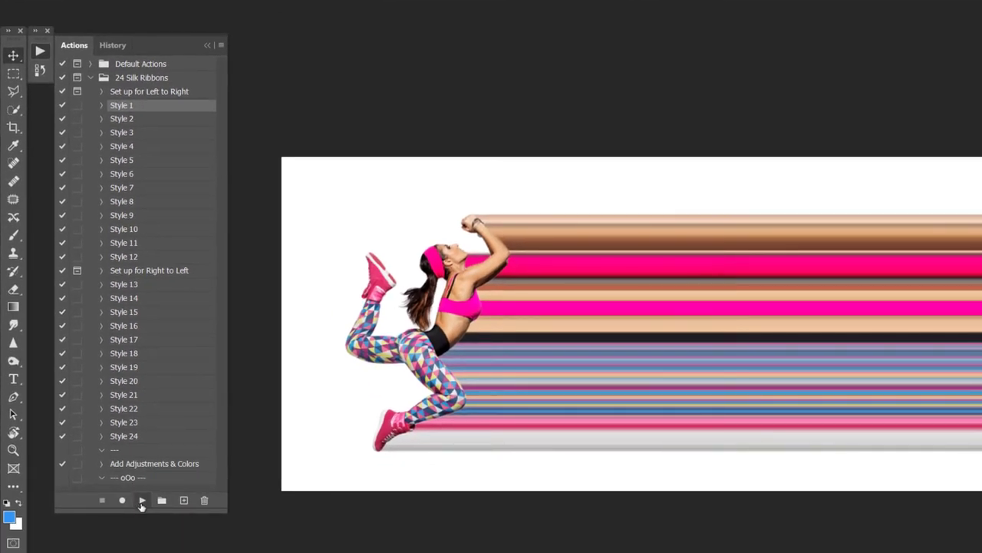
{"action": "left_click", "coordinate": [142, 500]}
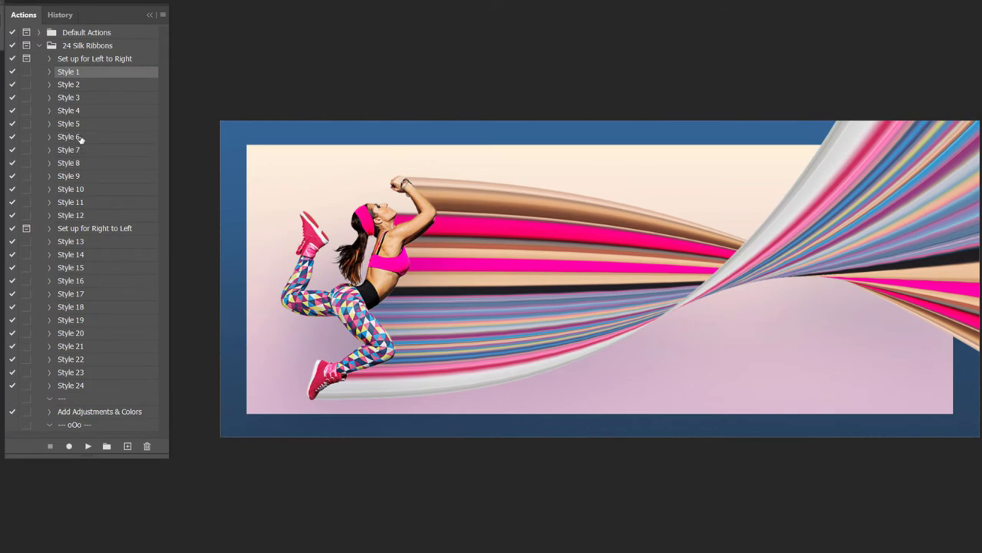
- Try ribbon Styles 2, 3 and 7, ending with Style 10
{"action": "left_click", "coordinate": [79, 87]}
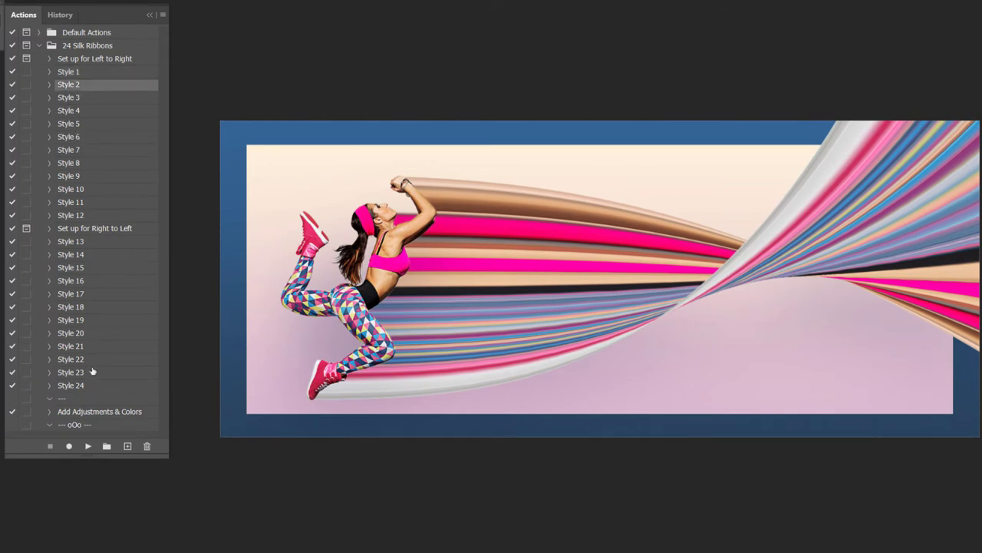
{"action": "left_click", "coordinate": [89, 446]}
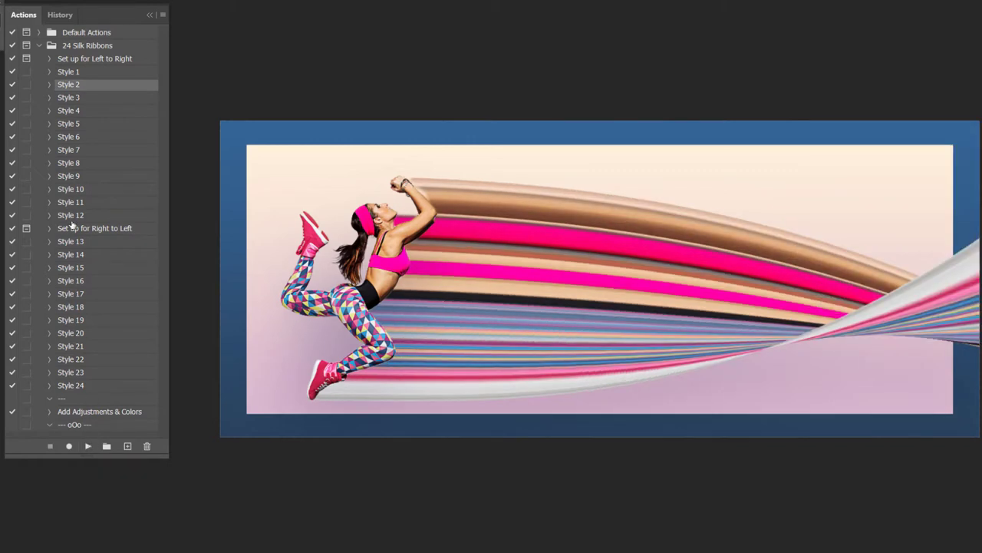
{"action": "left_click", "coordinate": [84, 99]}
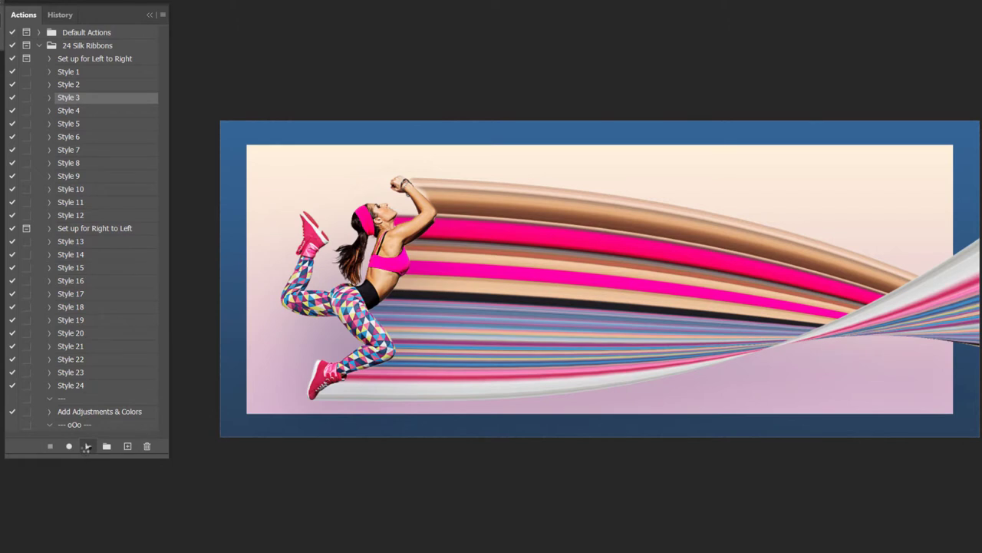
{"action": "left_click", "coordinate": [87, 446]}
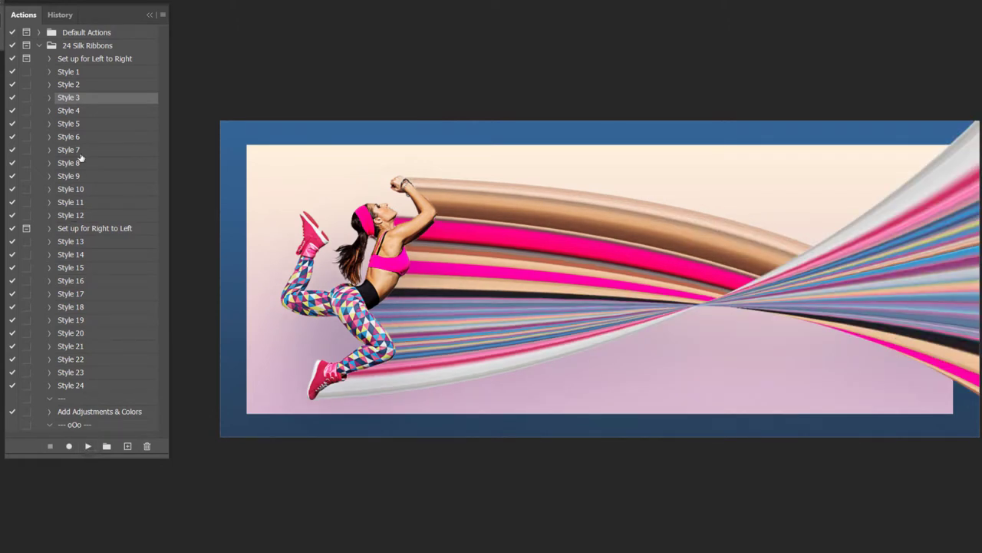
{"action": "left_click", "coordinate": [80, 151]}
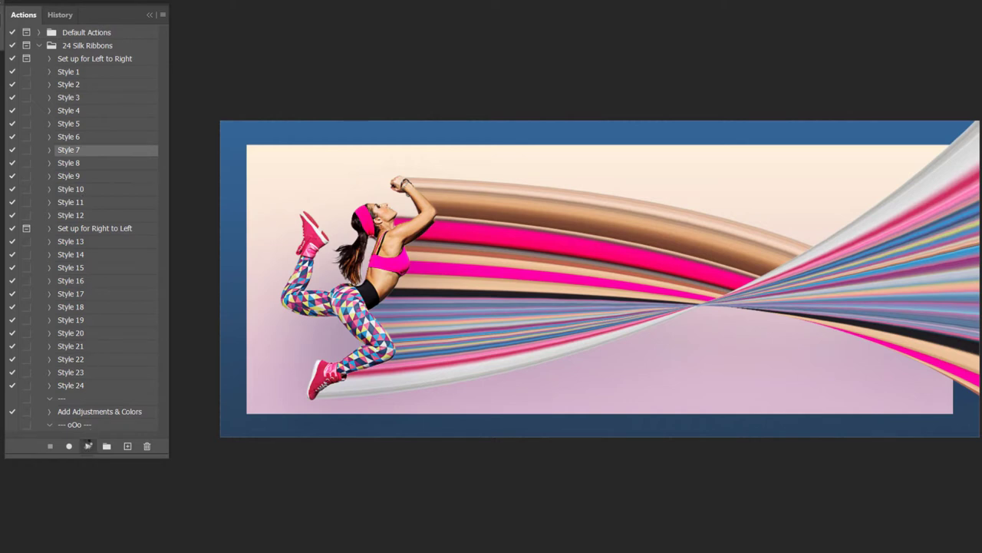
{"action": "left_click", "coordinate": [87, 445]}
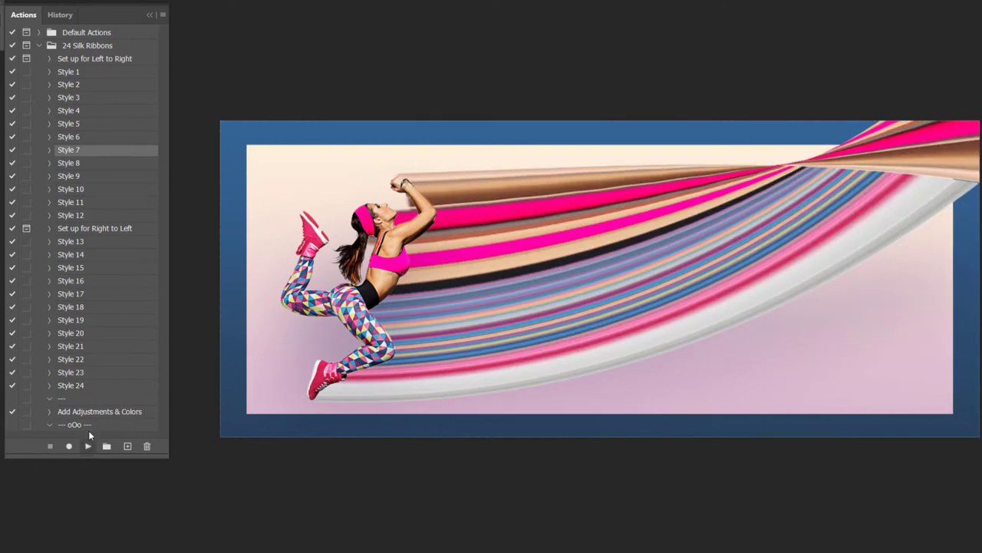
{"action": "left_click", "coordinate": [80, 189]}
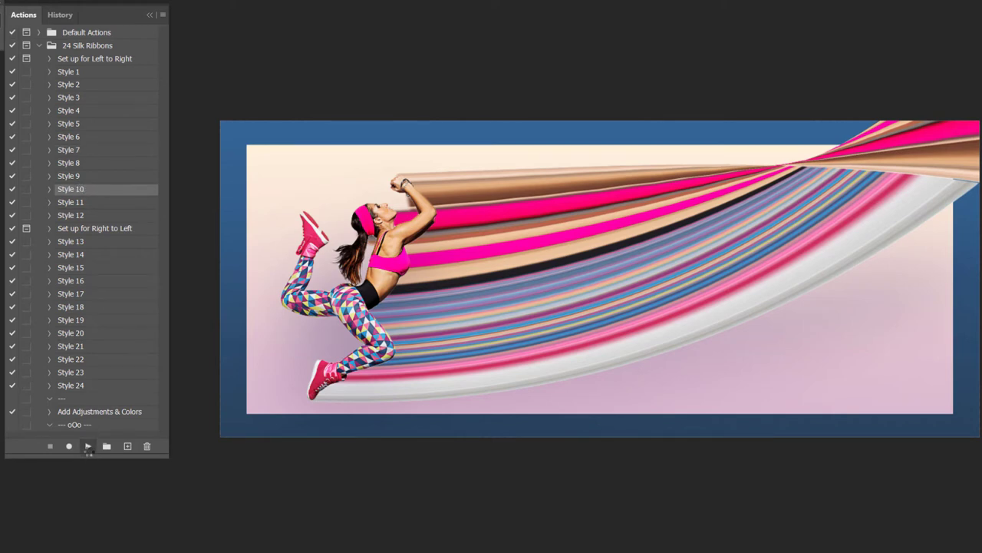
{"action": "left_click", "coordinate": [88, 445]}
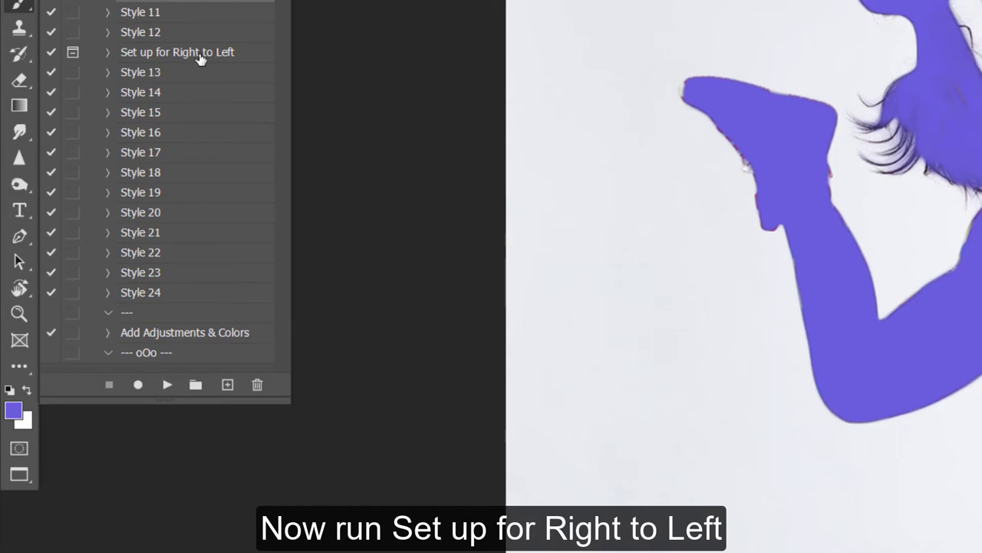
- Run 'Set up for Right to Left' and rotate the dancer about 64° into a diagonal leap
{"action": "left_click", "coordinate": [199, 58]}
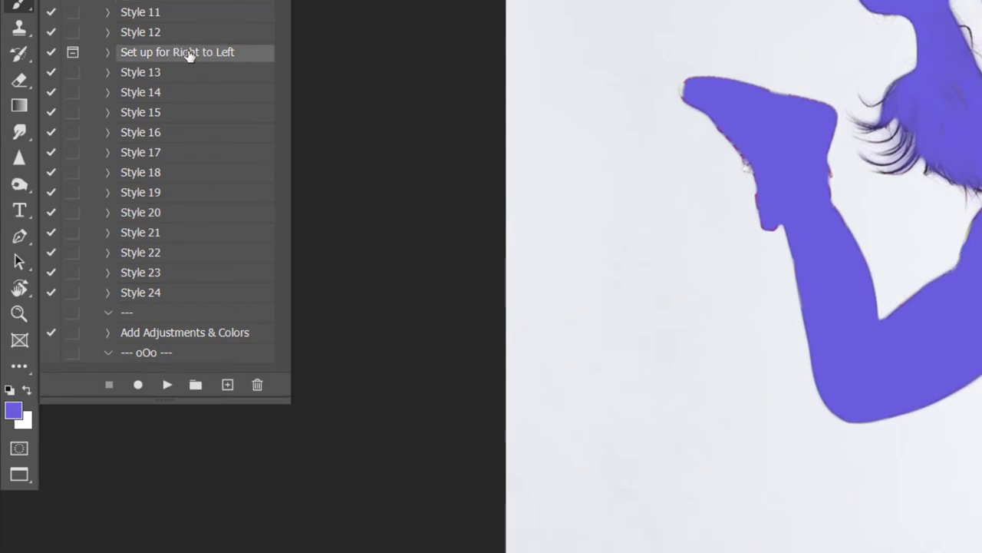
{"action": "left_click", "coordinate": [168, 390]}
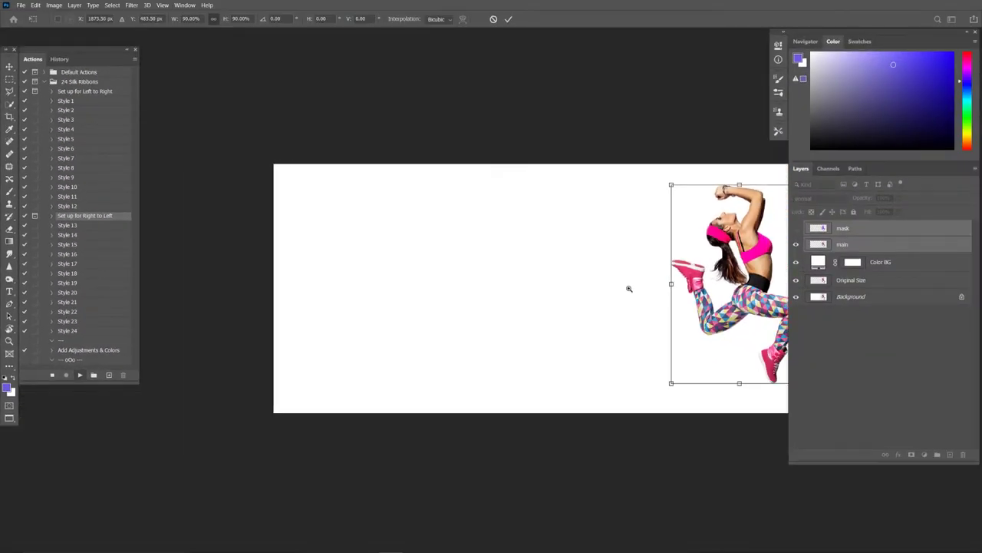
{"action": "left_click_drag", "start_coordinate": [549, 290], "coordinate": [543, 288]}
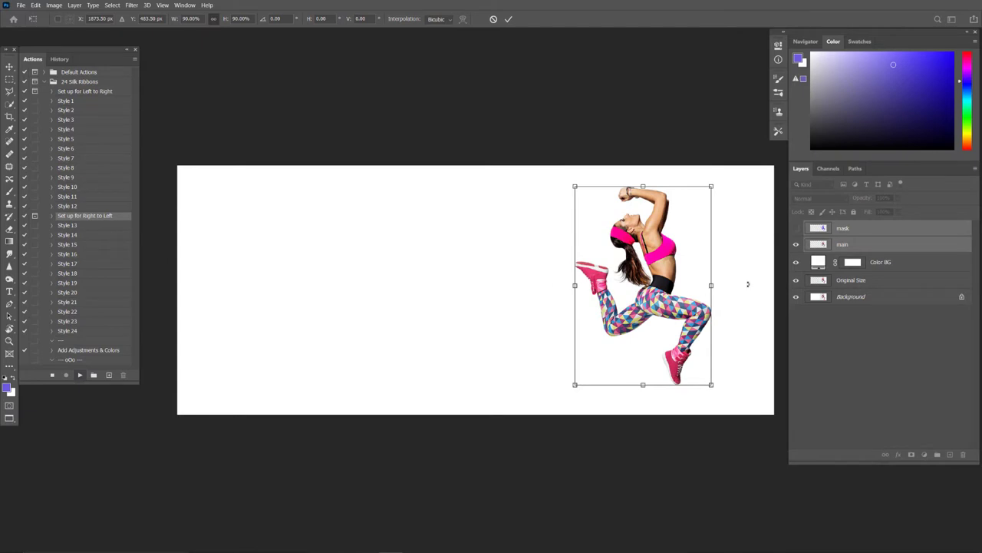
{"action": "left_click_drag", "start_coordinate": [734, 260], "coordinate": [706, 362]}
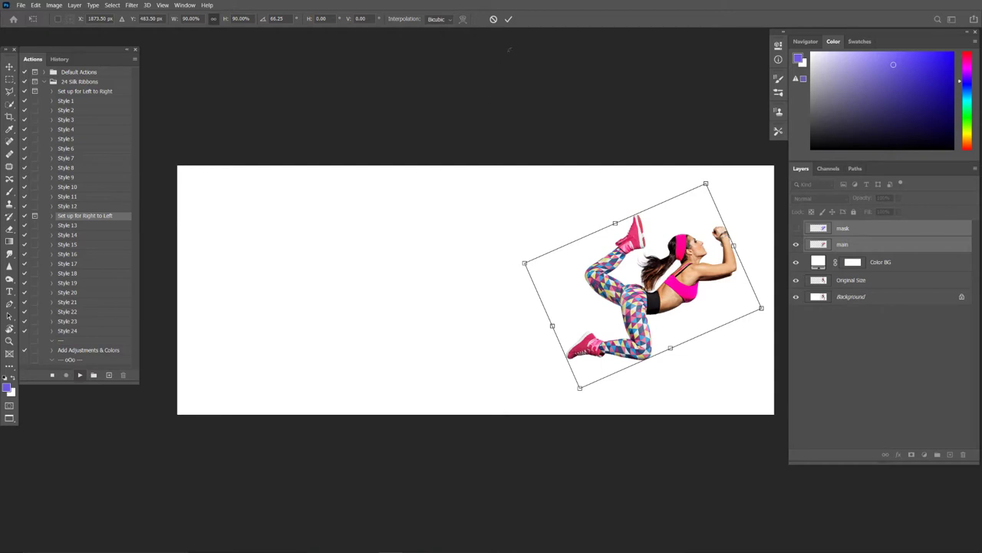
{"action": "left_click", "coordinate": [509, 19]}
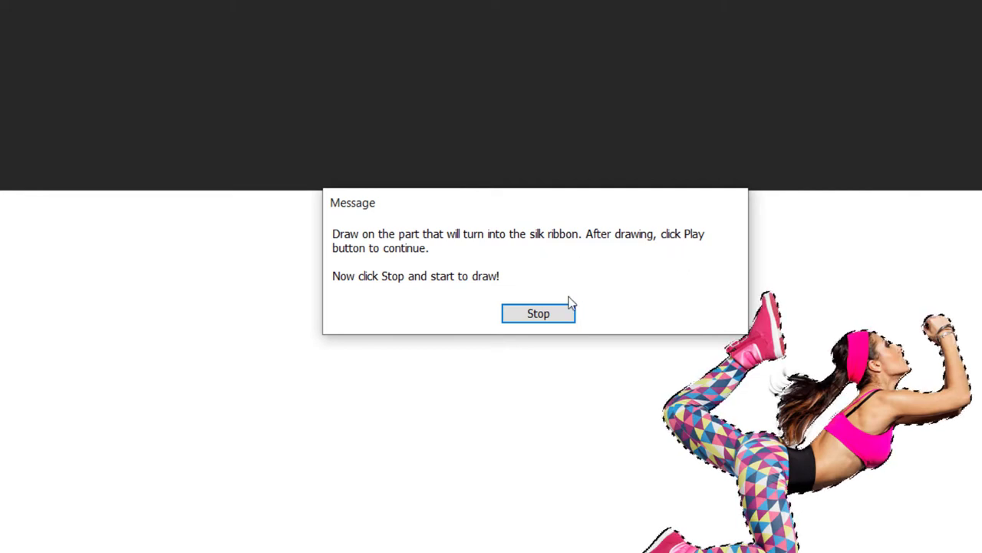
- Paint over the dancer's legs and shoes, then resume the action to smear them into stripes
{"action": "left_click", "coordinate": [547, 316]}
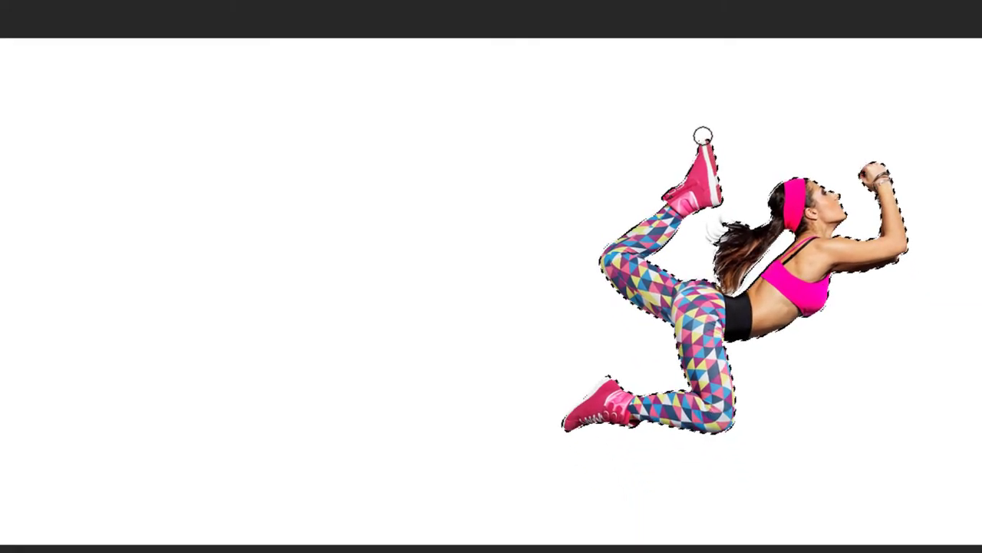
{"action": "mouse_move", "coordinate": [706, 135]}
{"action": "left_mouse_down"}
{"action": "mouse_move", "coordinate": [628, 242]}
{"action": "mouse_move", "coordinate": [594, 268]}
{"action": "mouse_move", "coordinate": [679, 330]}
{"action": "mouse_move", "coordinate": [685, 367]}
{"action": "mouse_move", "coordinate": [637, 396]}
{"action": "mouse_move", "coordinate": [607, 392]}
{"action": "mouse_move", "coordinate": [612, 380]}
{"action": "left_mouse_up"}
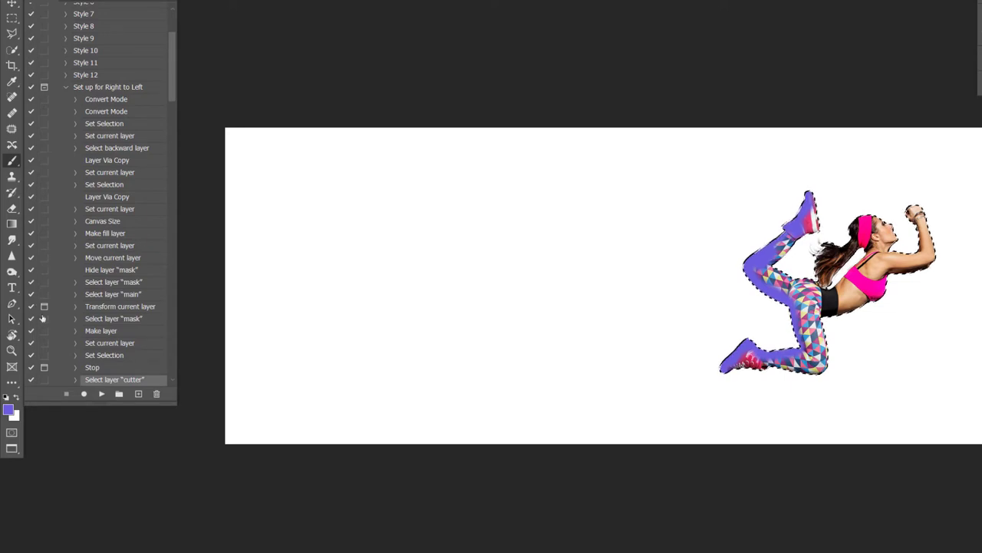
{"action": "left_click", "coordinate": [101, 394]}
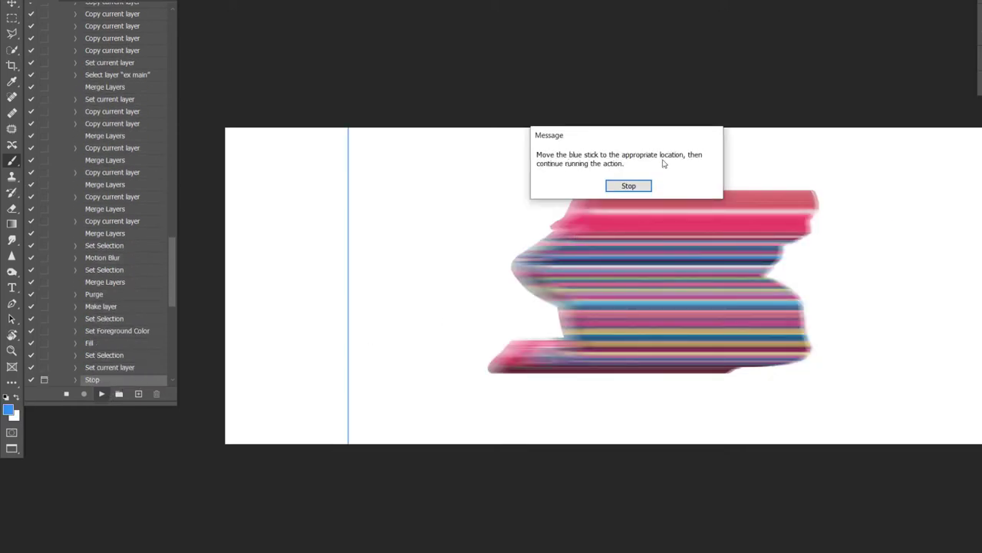
- Drag the blue guide right to the stripes' end and resume the action
{"action": "left_click", "coordinate": [628, 185]}
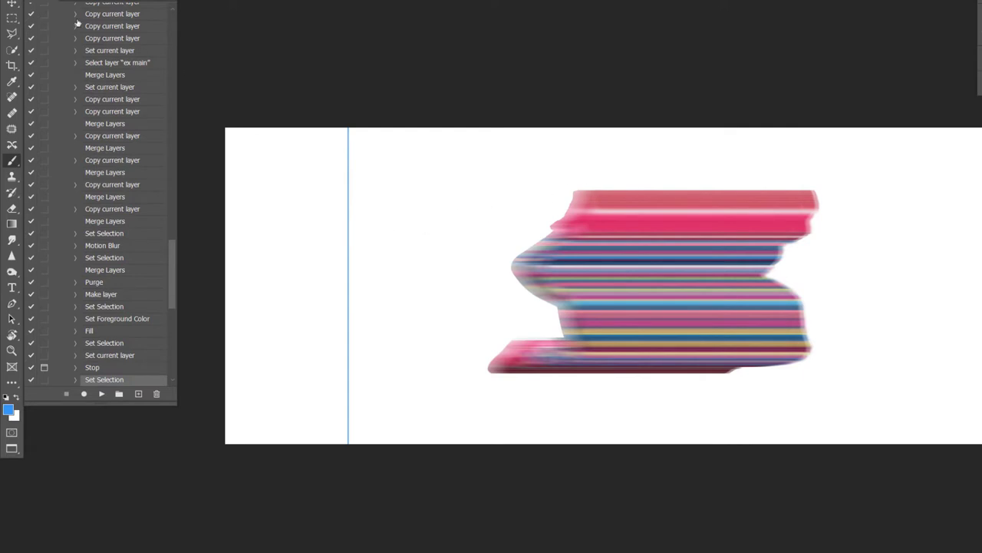
{"action": "left_click", "coordinate": [13, 5]}
{"action": "mouse_move", "coordinate": [349, 244]}
{"action": "left_mouse_down"}
{"action": "mouse_move", "coordinate": [783, 266]}
{"action": "mouse_move", "coordinate": [551, 262]}
{"action": "mouse_move", "coordinate": [778, 264]}
{"action": "left_mouse_up"}
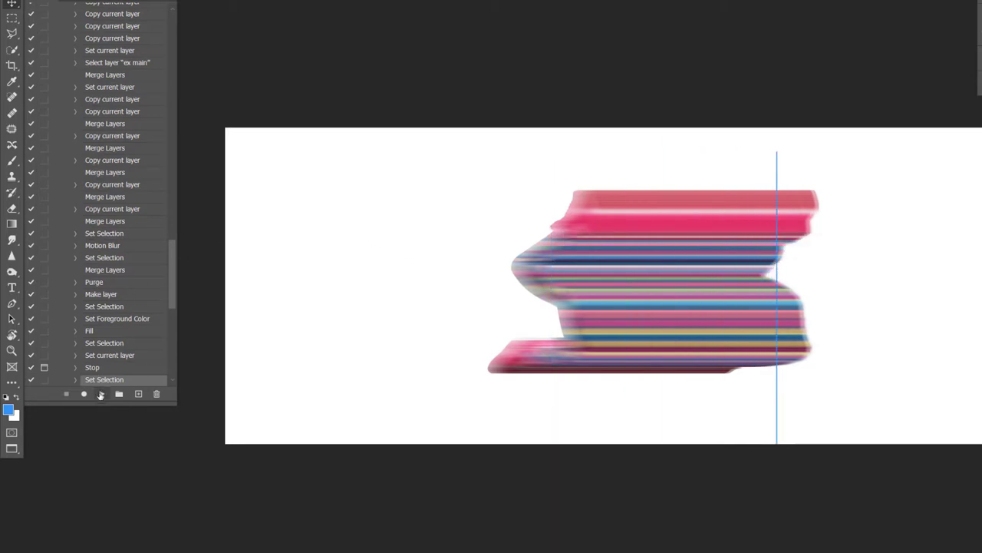
{"action": "left_click", "coordinate": [102, 393]}
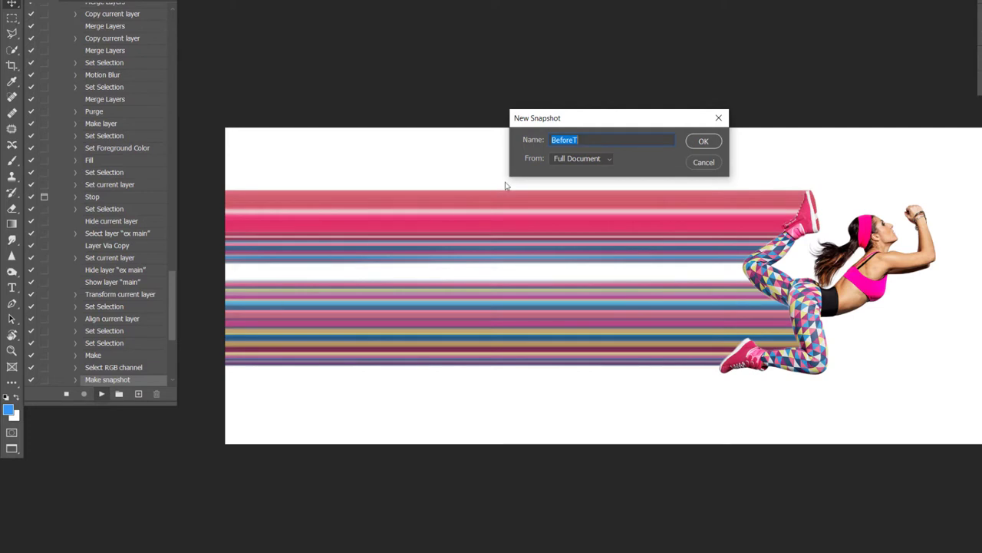
- Save the BeforeT snapshot over the existing one, let setup finish, and select Style 13
{"action": "left_click", "coordinate": [703, 141]}
{"action": "left_click", "coordinate": [590, 187]}
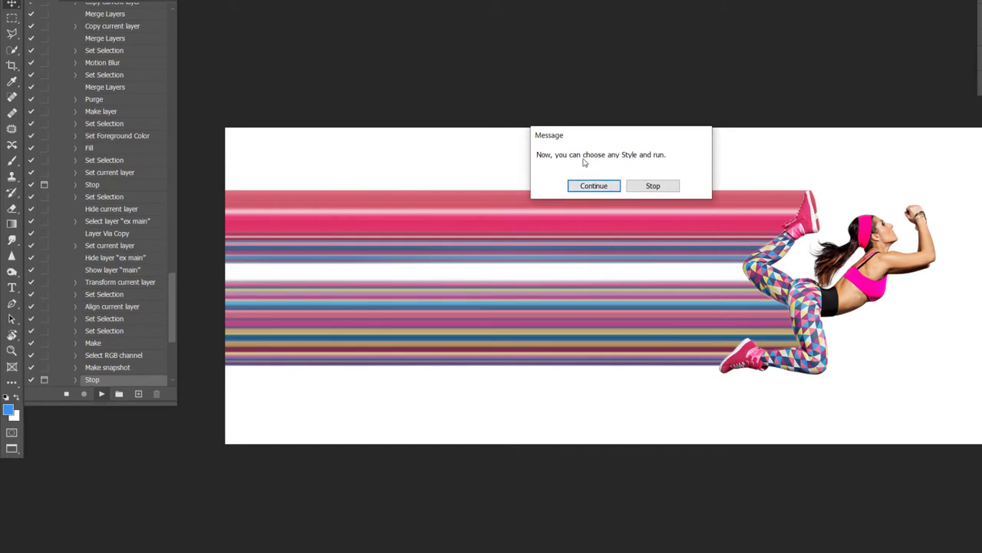
{"action": "left_click", "coordinate": [594, 186]}
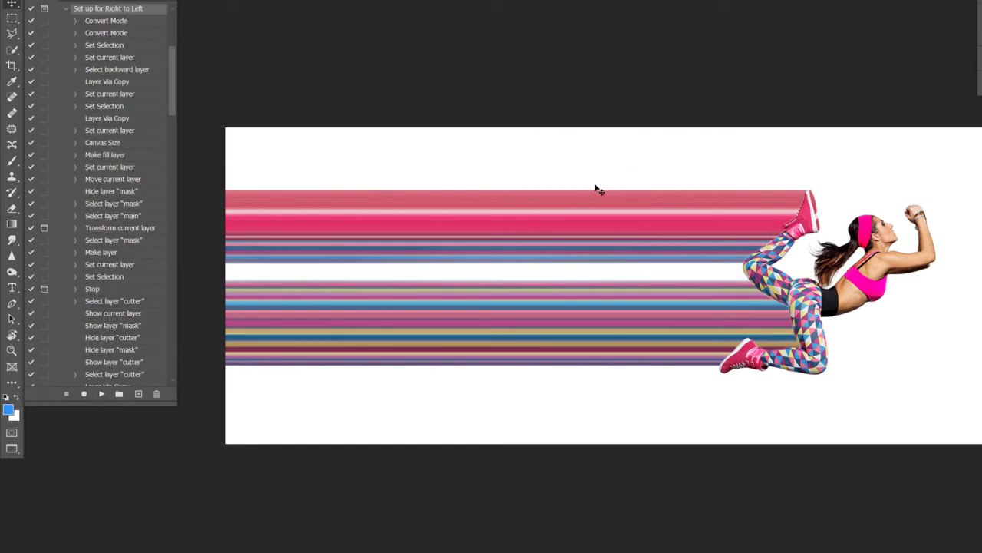
{"action": "left_click", "coordinate": [65, 9]}
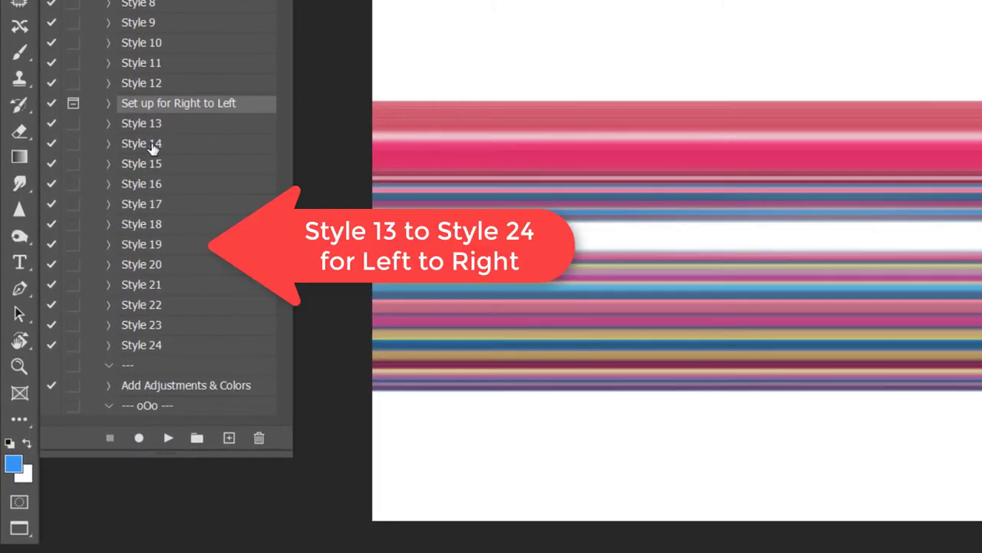
{"action": "left_click", "coordinate": [157, 129]}
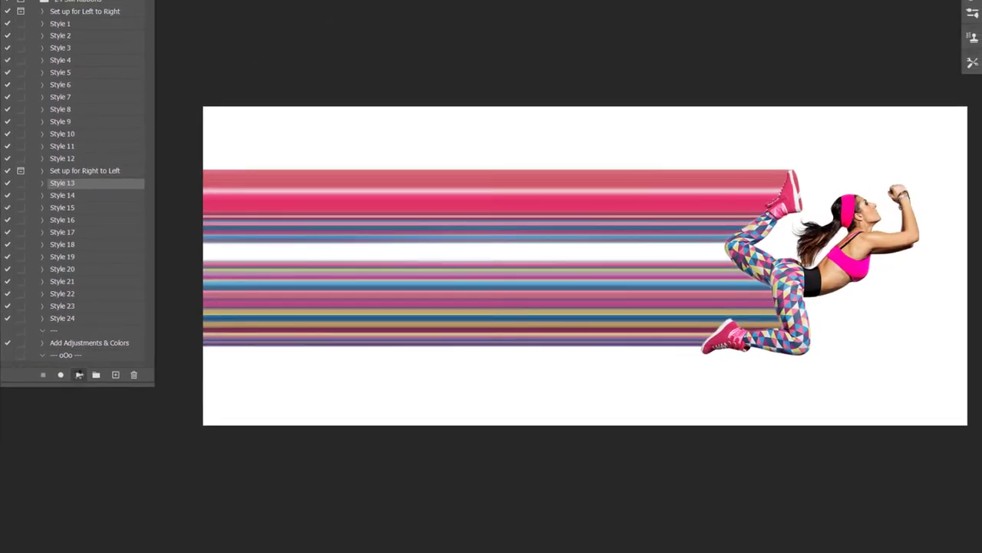
- Play ribbon Styles 13, 14 and 17 in turn to compare their looks
{"action": "left_click", "coordinate": [79, 374]}
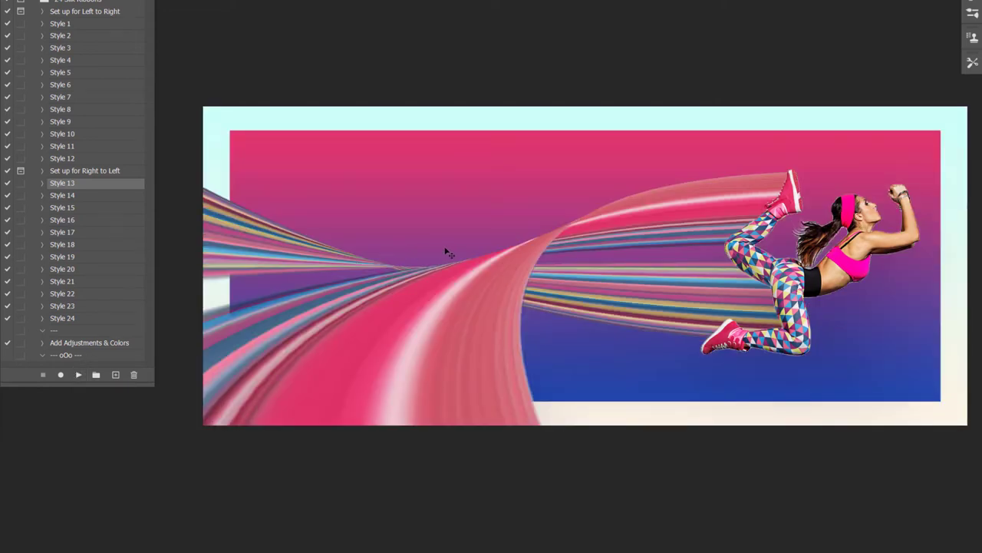
{"action": "left_click", "coordinate": [74, 198]}
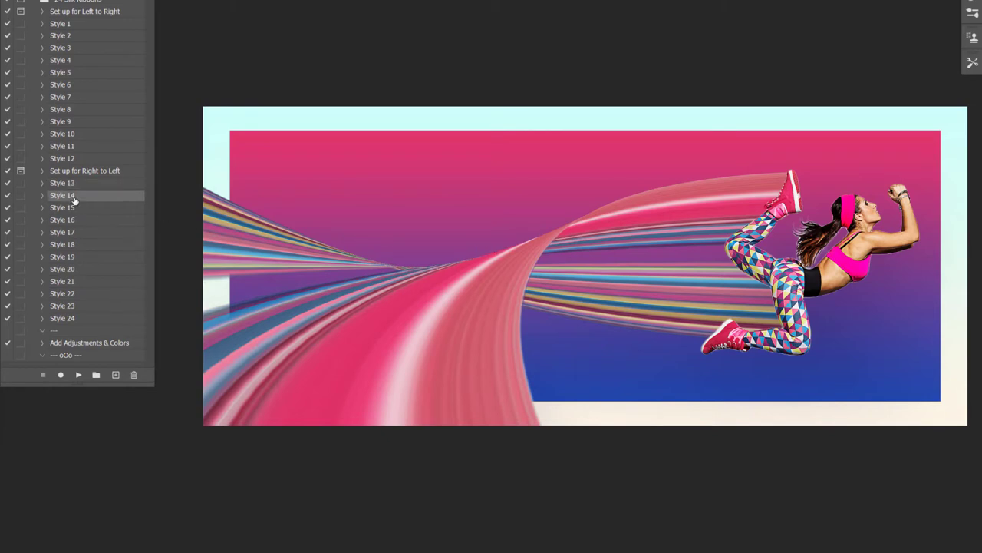
{"action": "left_click", "coordinate": [79, 375]}
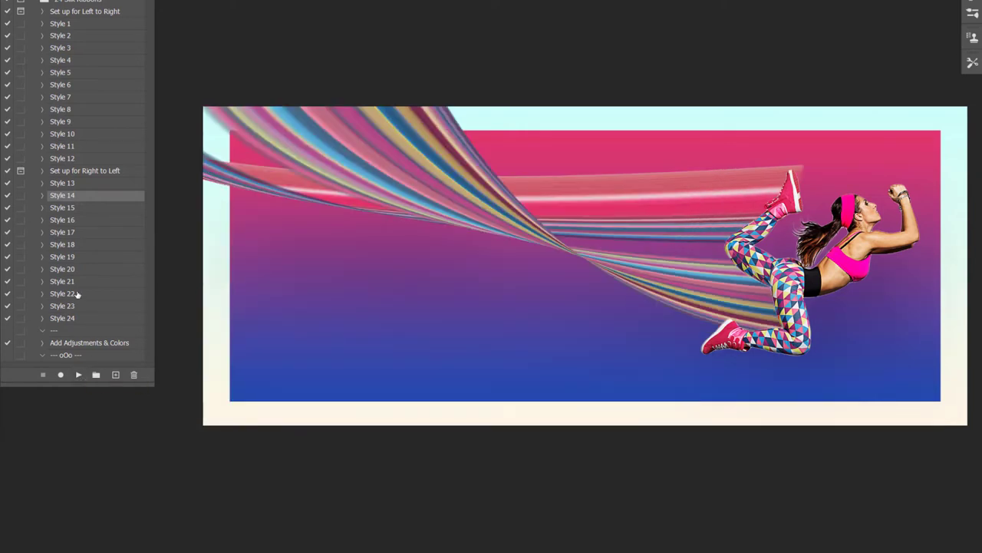
{"action": "left_click", "coordinate": [69, 232]}
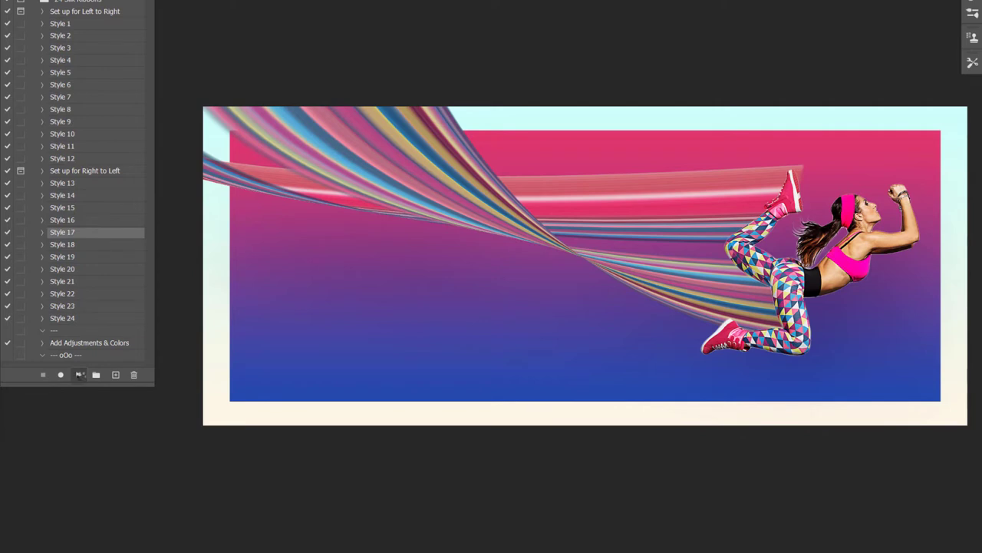
{"action": "left_click", "coordinate": [79, 375]}
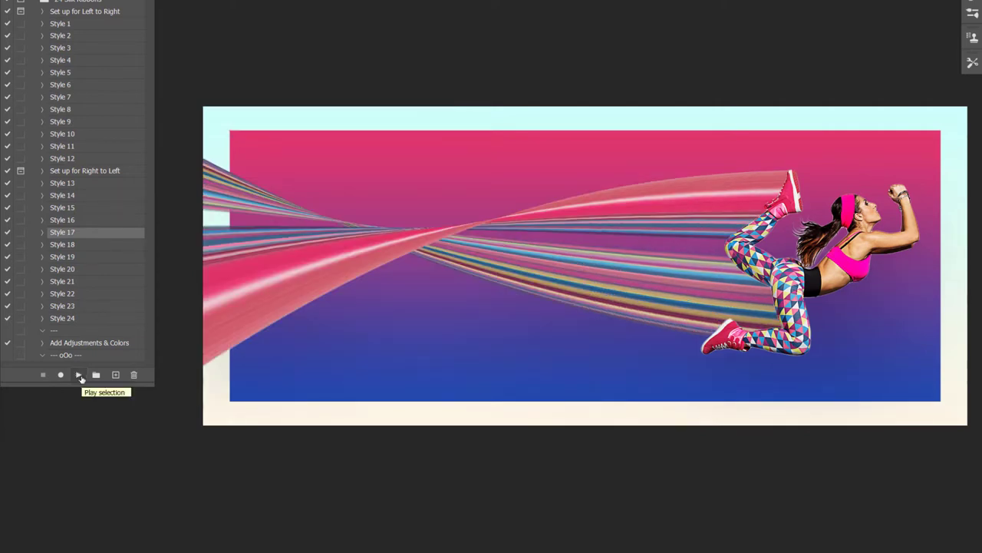
- Select ribbon Styles 24, 22 and 20, and play Style 20 for the copper silk ribbon
{"action": "left_click", "coordinate": [72, 318]}
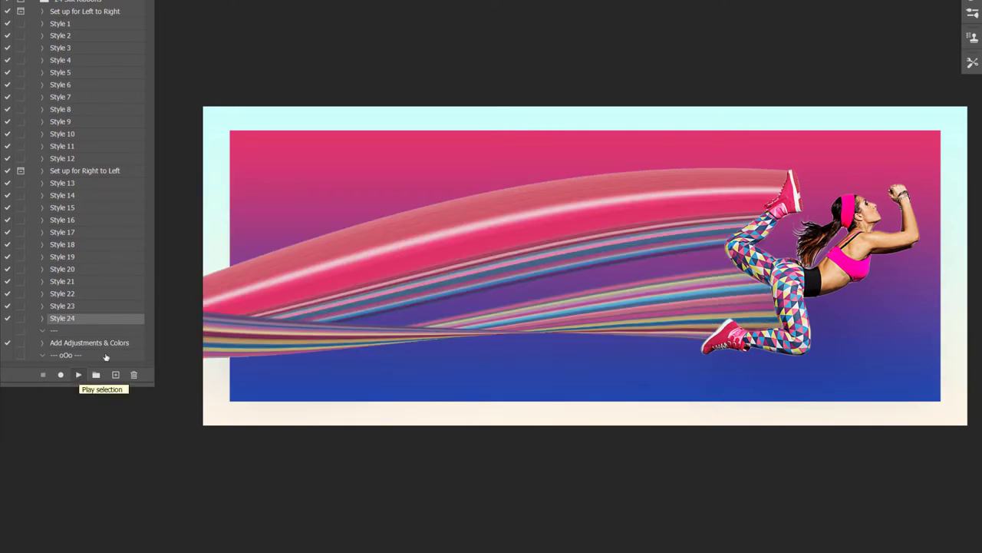
{"action": "left_click", "coordinate": [76, 294]}
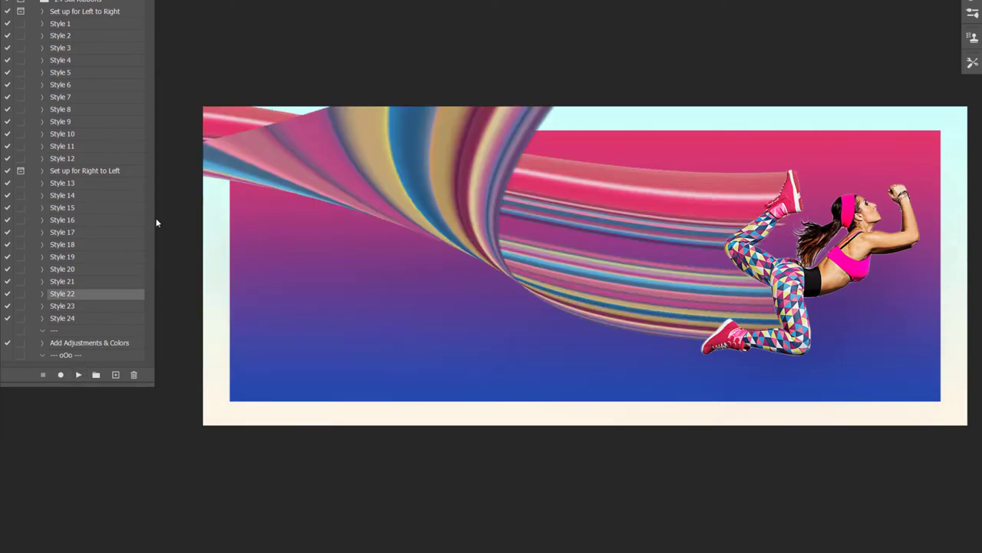
{"action": "left_click", "coordinate": [68, 270]}
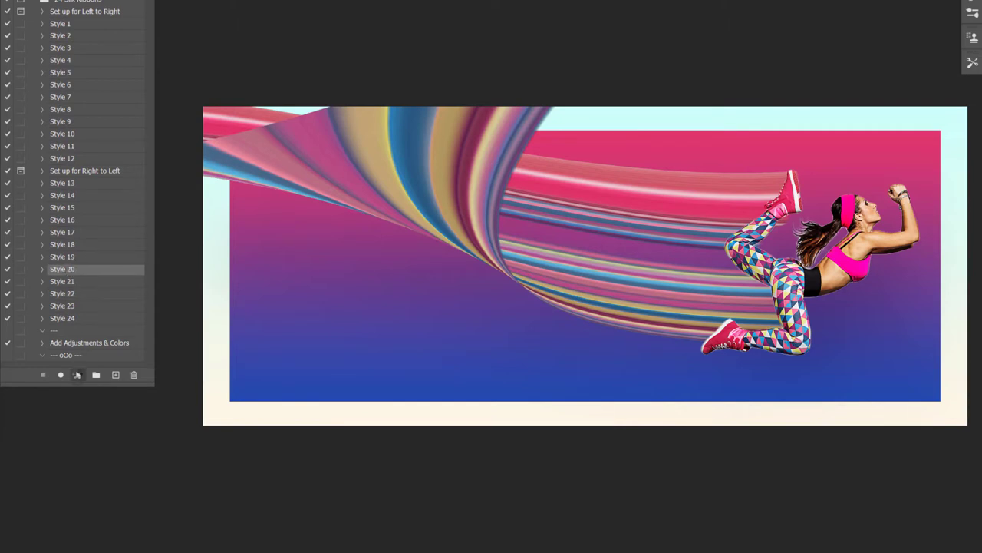
{"action": "left_click", "coordinate": [77, 375]}
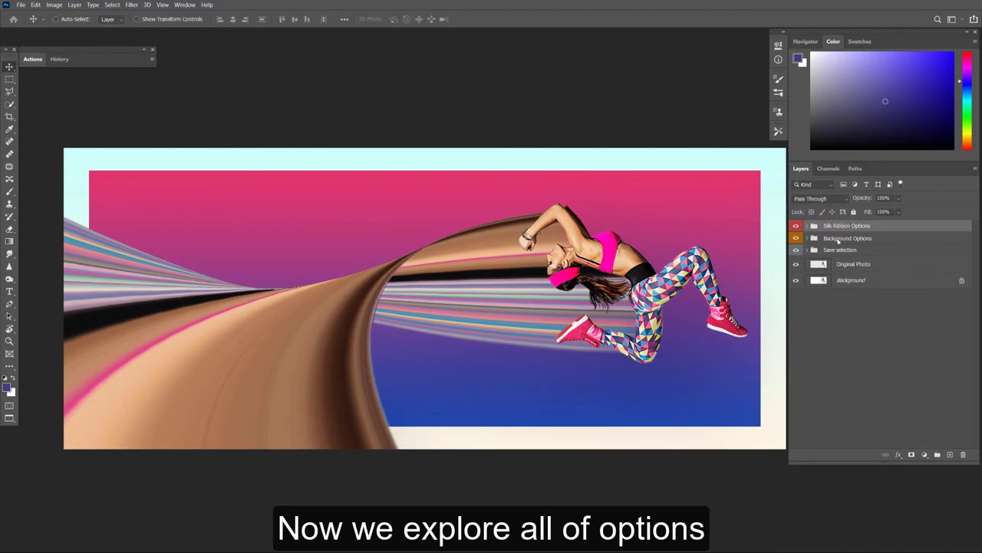
- Expand Silk Ribbon Options and compare the Small, Medium and Large Sharp ribbon streaks
{"action": "left_click", "coordinate": [837, 240]}
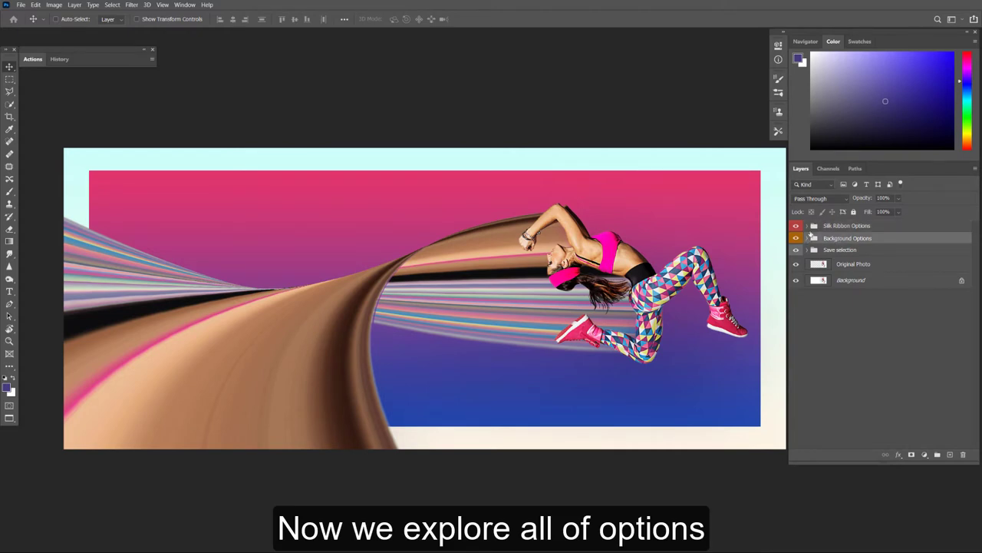
{"action": "left_click", "coordinate": [834, 225]}
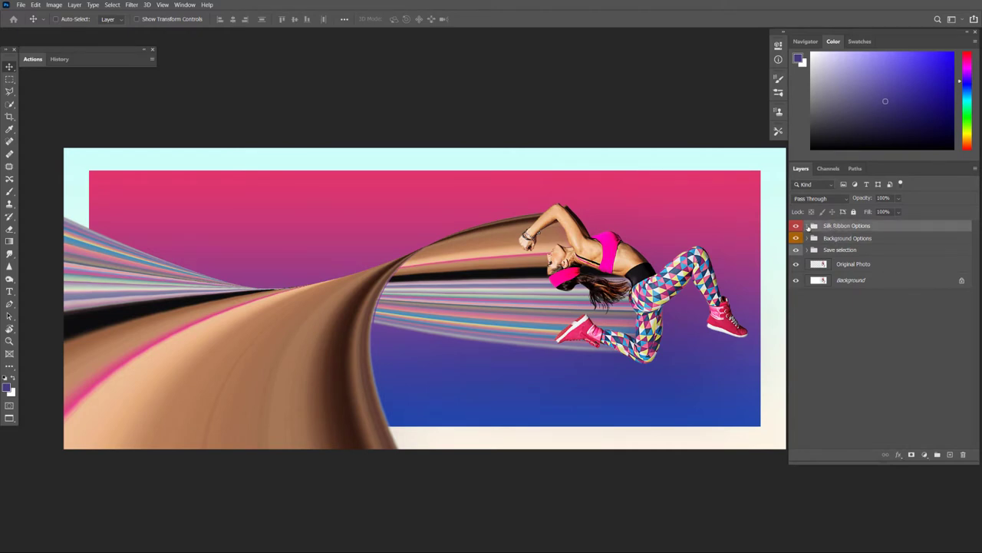
{"action": "left_click", "coordinate": [808, 226]}
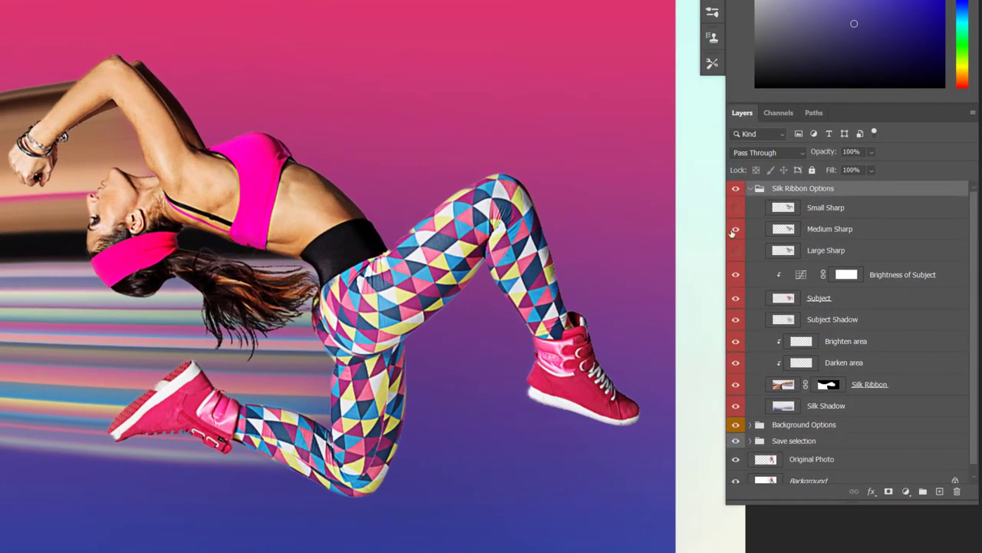
{"action": "left_click", "coordinate": [735, 229]}
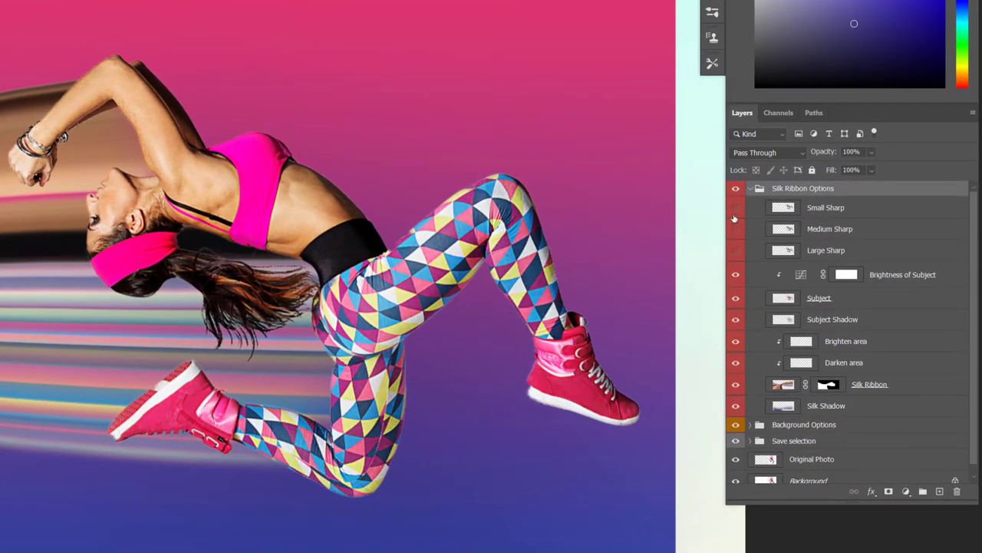
{"action": "left_click", "coordinate": [736, 209]}
{"action": "left_click", "coordinate": [736, 209]}
{"action": "left_click", "coordinate": [736, 230]}
{"action": "left_click", "coordinate": [735, 229]}
{"action": "left_click", "coordinate": [735, 251]}
- Hide the Large Sharp streak and open the Brightness of Subject curve settings
{"action": "left_click", "coordinate": [737, 254]}
{"action": "scroll", "coordinate": [885, 314], "scroll_direction": "down", "scroll_amount": 1}
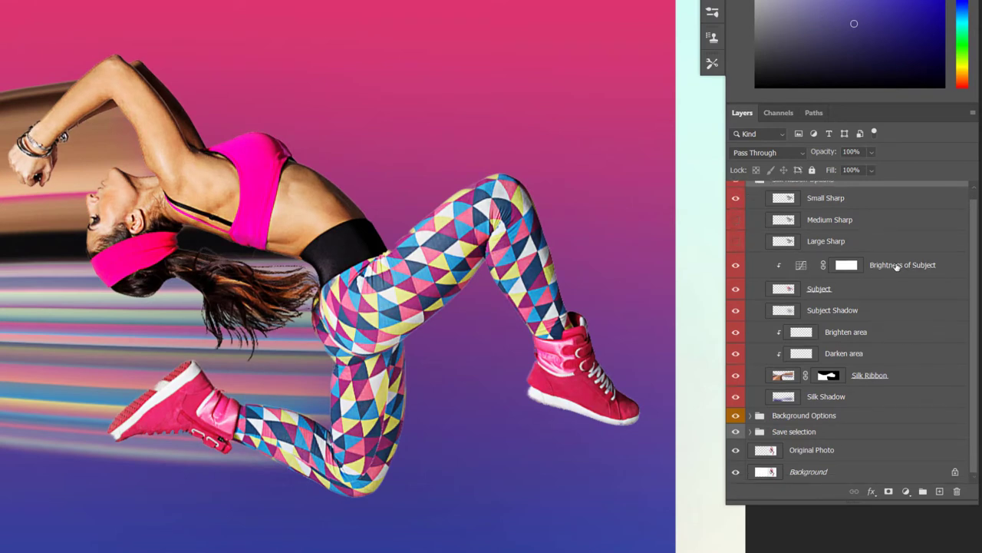
{"action": "double_click", "coordinate": [799, 266]}
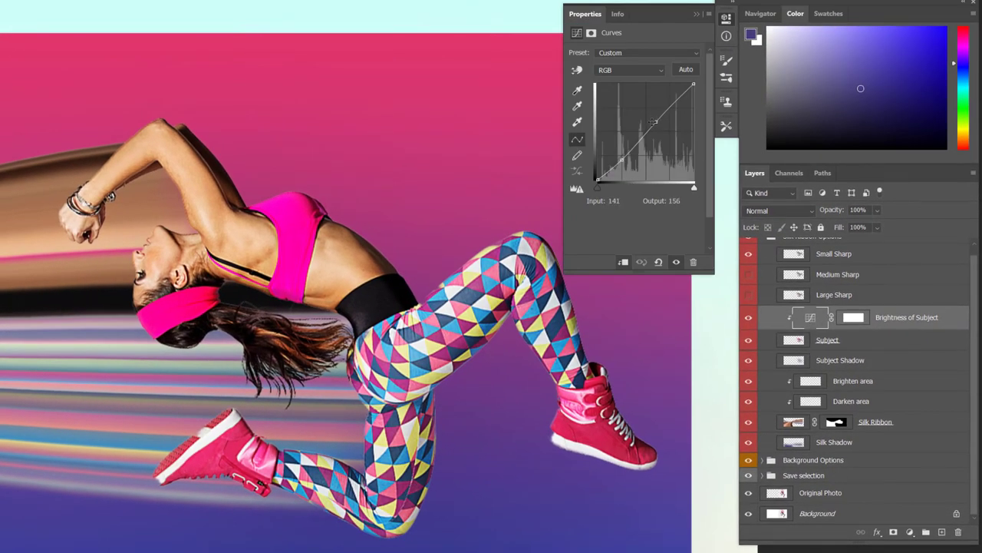
- Set the Brightness of Subject curve to input 210/output 114, check Subject Shadow, select Silk Ribbon
{"action": "mouse_move", "coordinate": [650, 122]}
{"action": "left_mouse_down"}
{"action": "mouse_move", "coordinate": [677, 137]}
{"action": "mouse_move", "coordinate": [662, 111]}
{"action": "left_mouse_up"}
{"action": "left_click", "coordinate": [795, 307]}
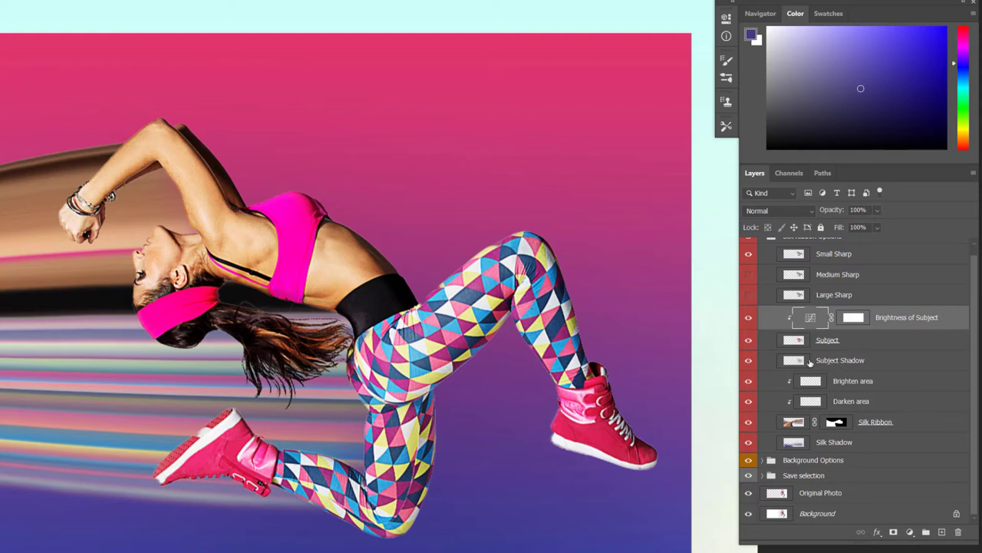
{"action": "left_click", "coordinate": [838, 361]}
{"action": "left_click", "coordinate": [749, 363]}
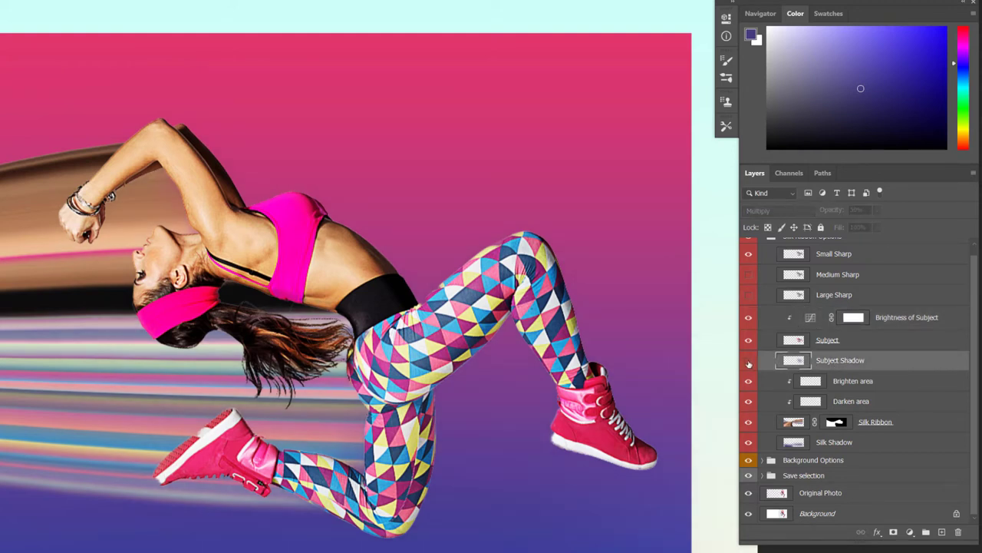
{"action": "left_click", "coordinate": [749, 363]}
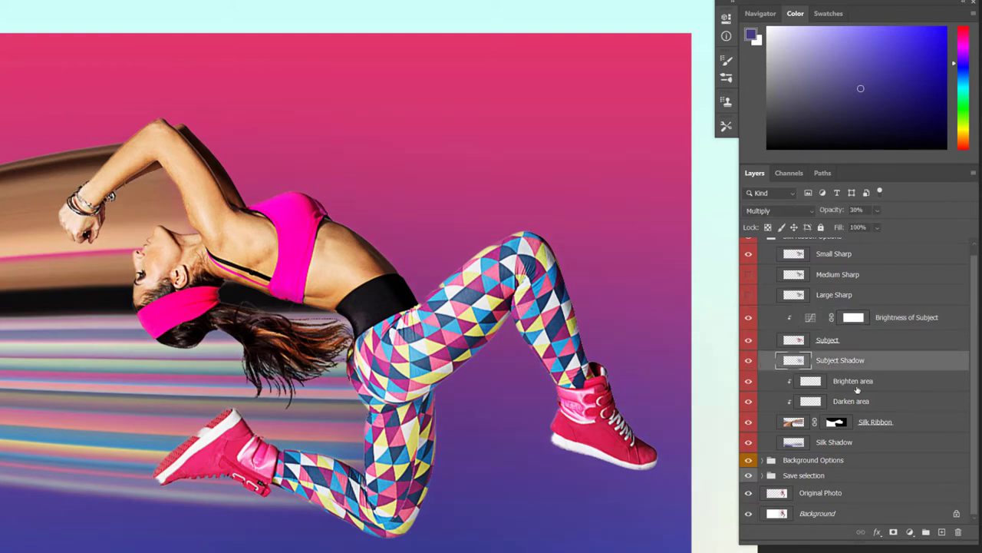
{"action": "left_click", "coordinate": [818, 339]}
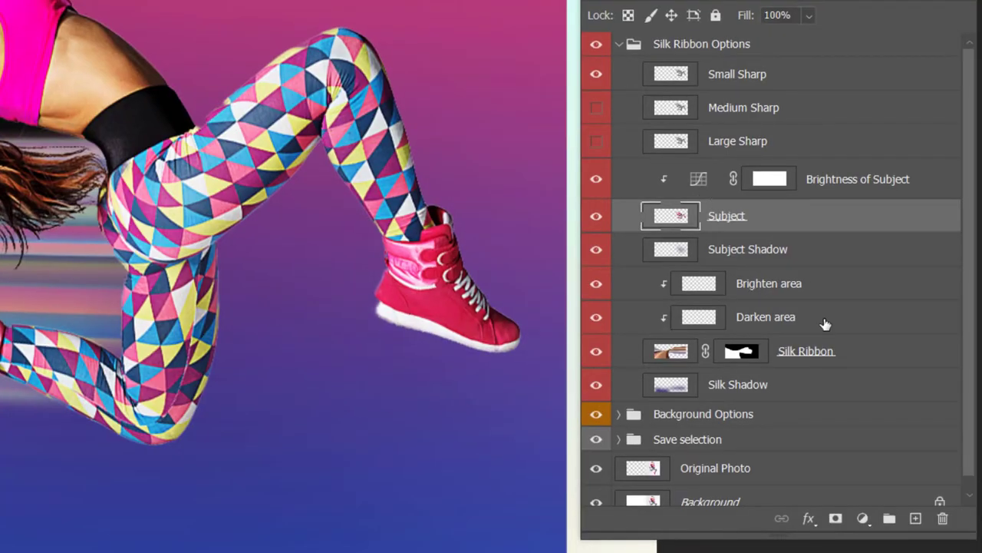
{"action": "left_click", "coordinate": [671, 358]}
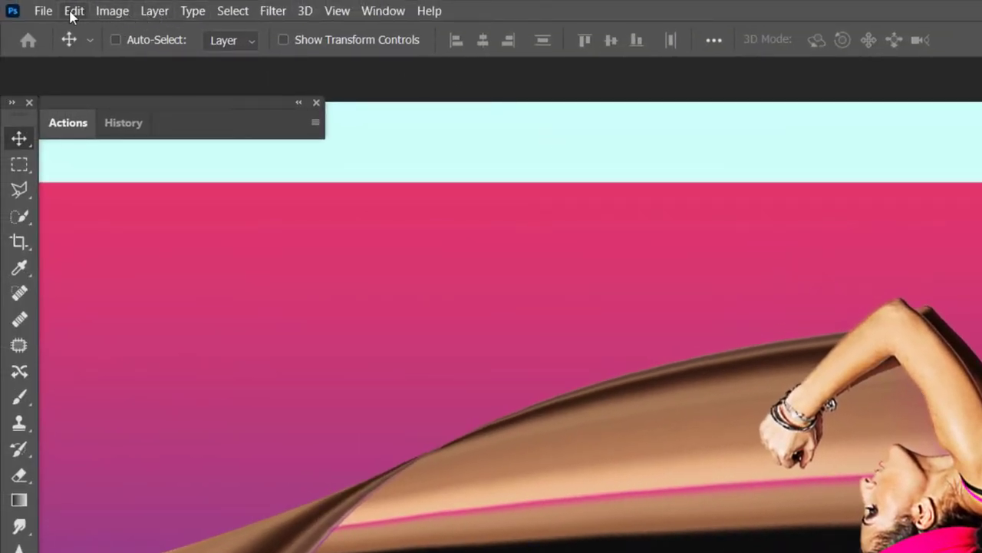
- Free Transform warp the Silk Ribbon layer, bowing its top upward and bottom downward
{"action": "left_click", "coordinate": [73, 11]}
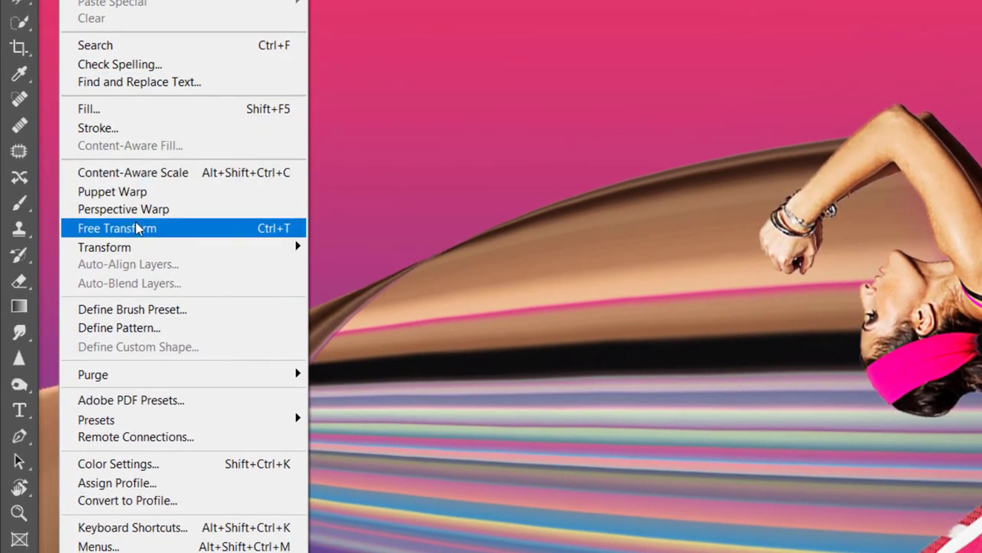
{"action": "left_click", "coordinate": [139, 280]}
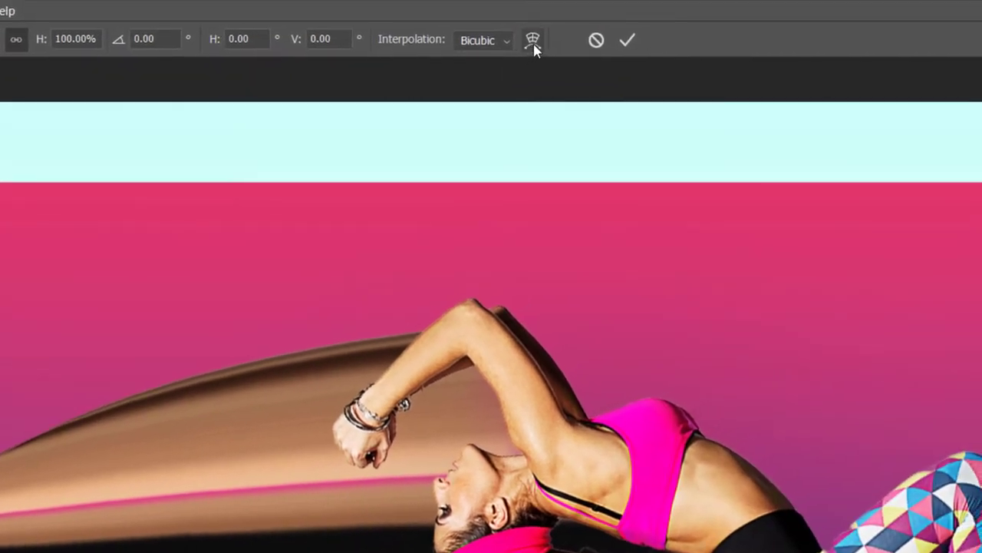
{"action": "left_click", "coordinate": [535, 44]}
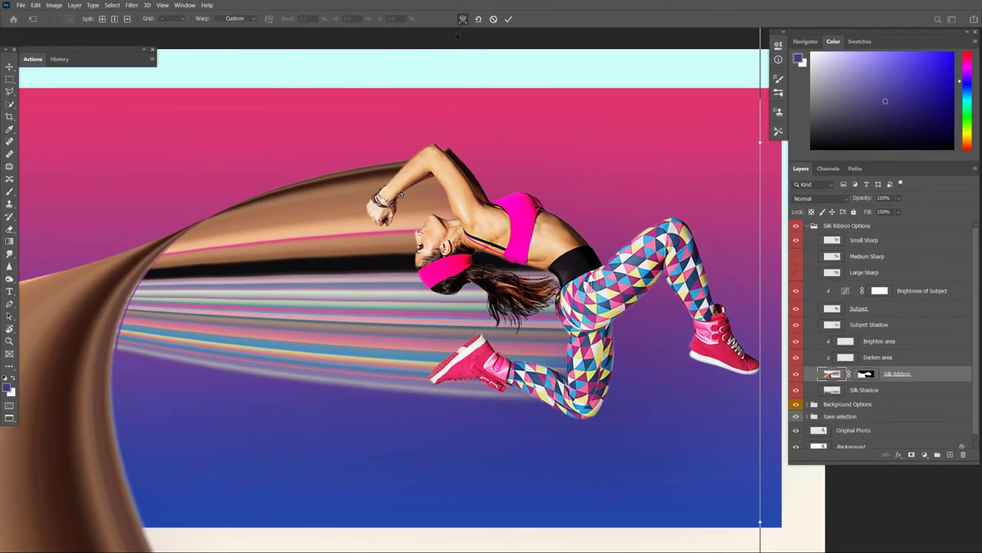
{"action": "key", "text": "ctrl+minus"}
{"action": "key", "text": "ctrl+minus"}
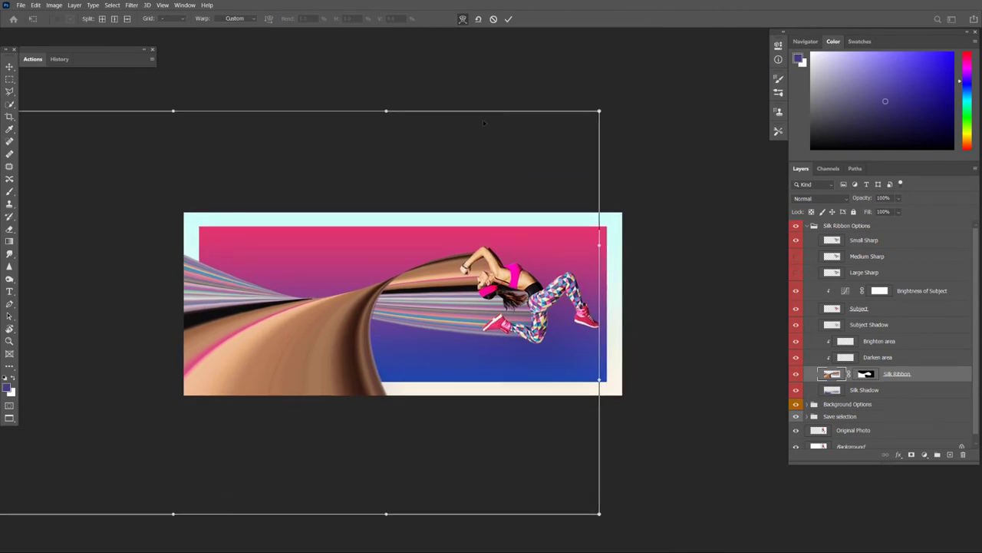
{"action": "left_click_drag", "start_coordinate": [484, 121], "coordinate": [508, 99]}
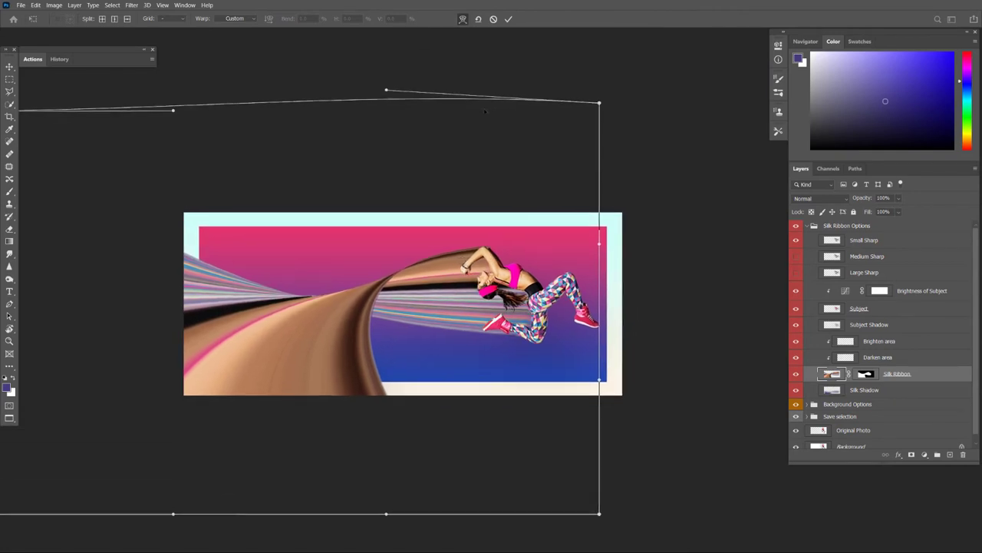
{"action": "left_click_drag", "start_coordinate": [494, 504], "coordinate": [501, 523]}
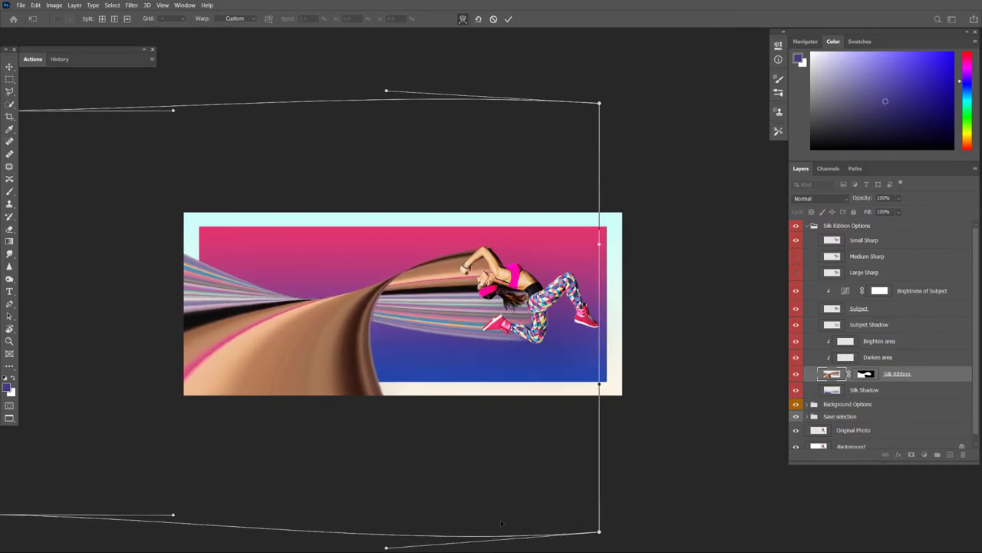
{"action": "left_click", "coordinate": [508, 20]}
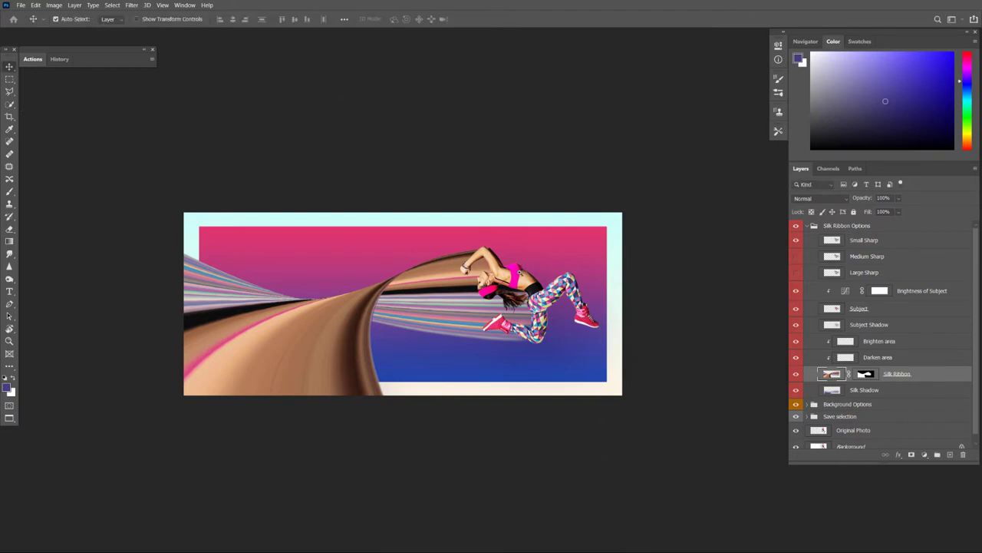
- On the Silk Ribbon mask, paint black behind the knee and white back along the lower leg
{"action": "scroll", "coordinate": [519, 272], "scroll_direction": "up", "scroll_amount": 3}
{"action": "scroll", "coordinate": [530, 285], "scroll_direction": "up", "scroll_amount": 3}
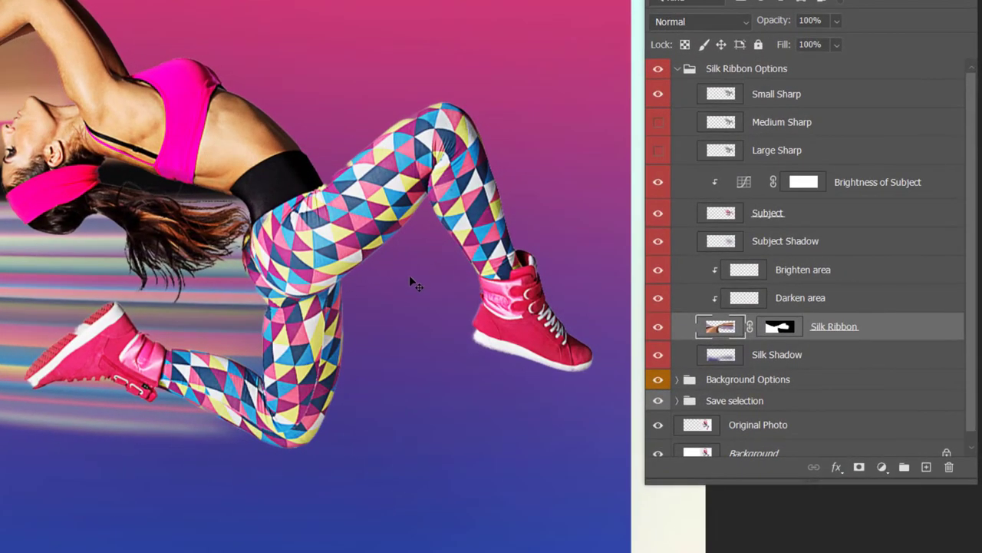
{"action": "left_click", "coordinate": [780, 329]}
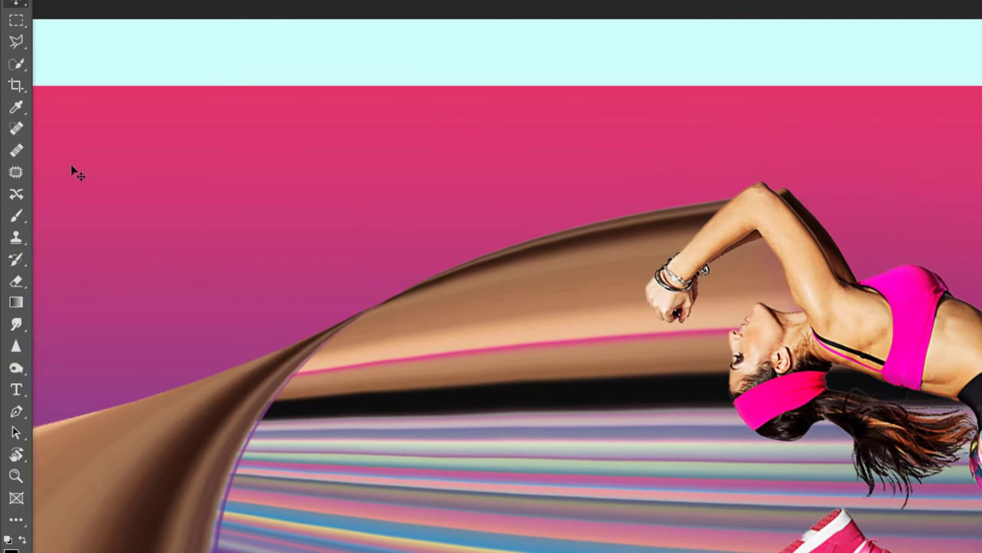
{"action": "right_click", "coordinate": [16, 215]}
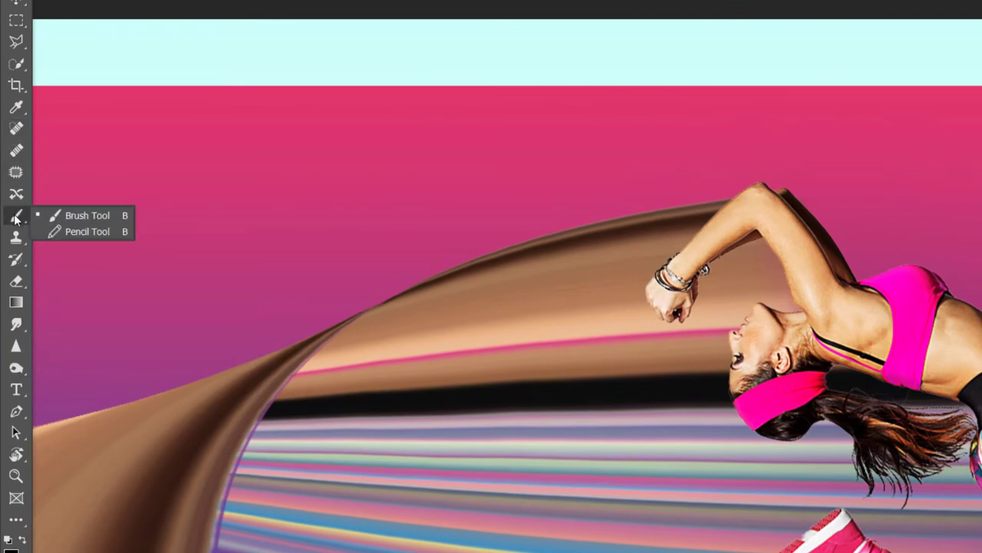
{"action": "left_click", "coordinate": [73, 216]}
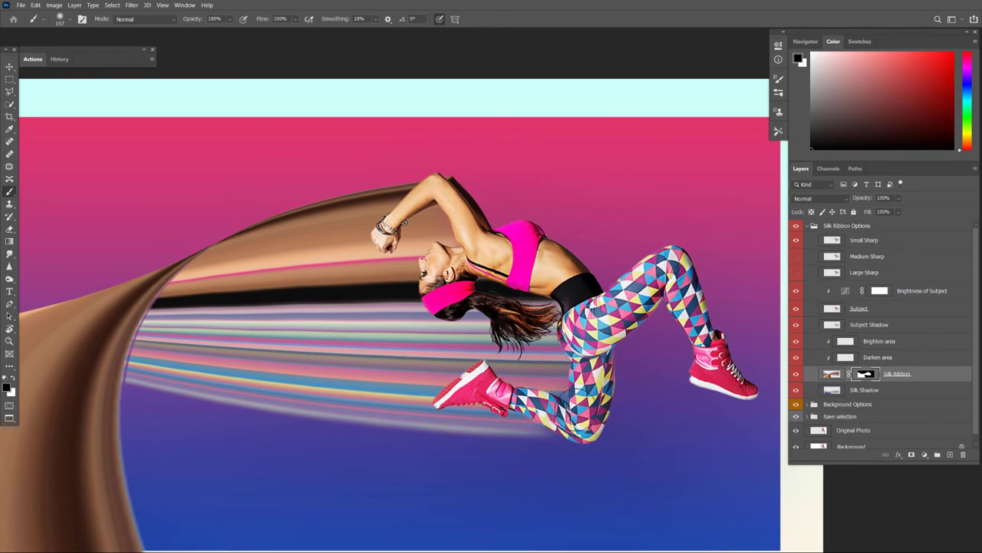
{"action": "left_click_drag", "start_coordinate": [570, 387], "coordinate": [547, 427]}
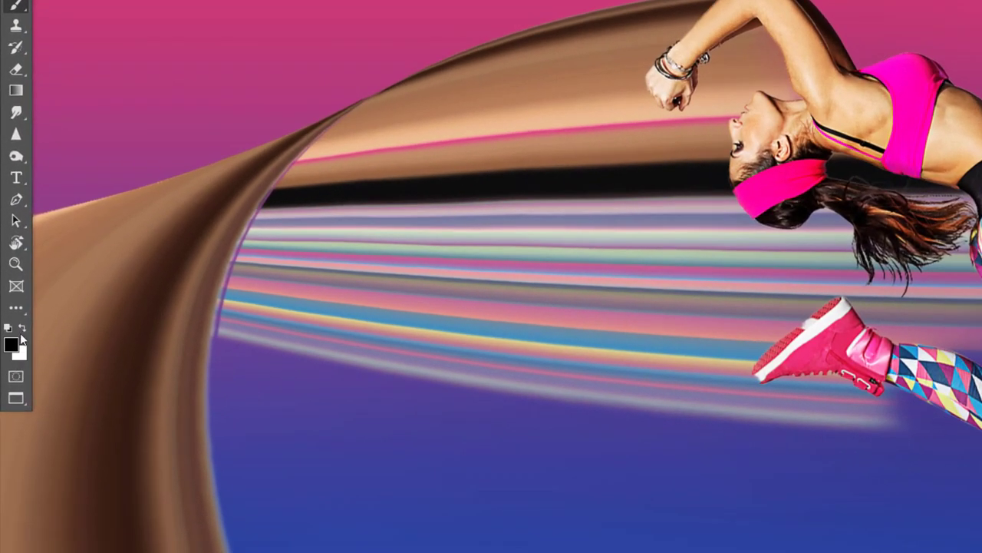
{"action": "left_click", "coordinate": [23, 330]}
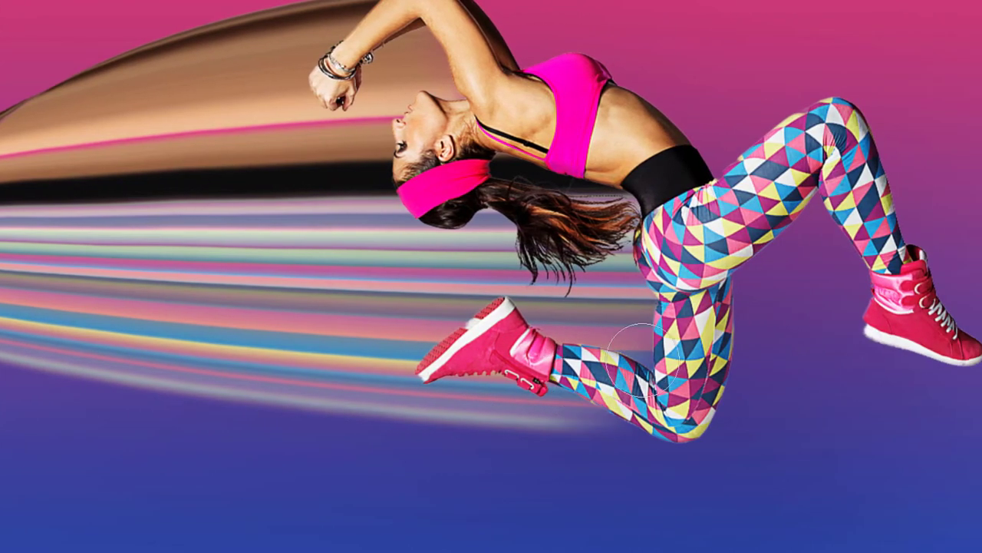
{"action": "mouse_move", "coordinate": [639, 357]}
{"action": "left_mouse_down"}
{"action": "mouse_move", "coordinate": [626, 397]}
{"action": "mouse_move", "coordinate": [644, 246]}
{"action": "left_mouse_up"}
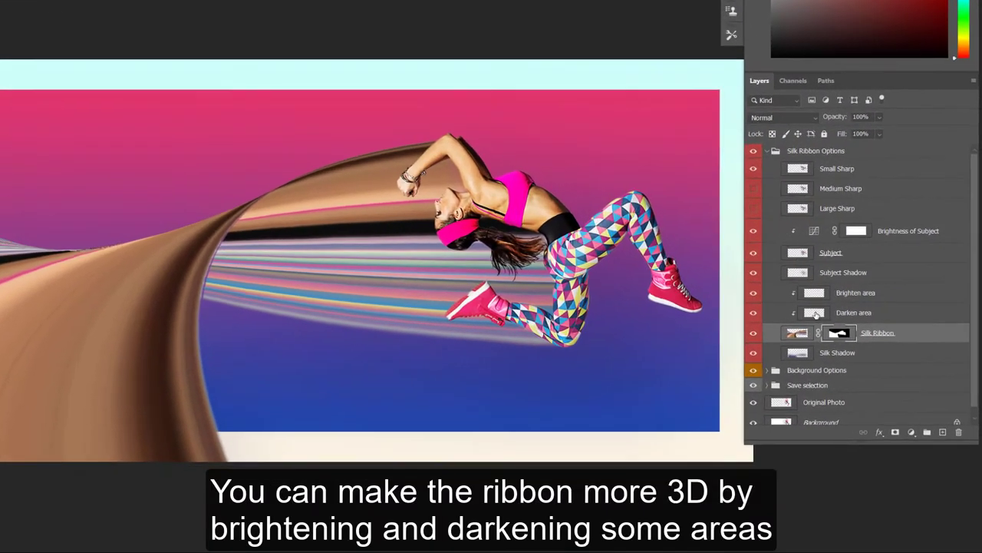
- Select the Darken area layer and set a larger brush at 11% opacity
{"action": "left_click", "coordinate": [861, 360]}
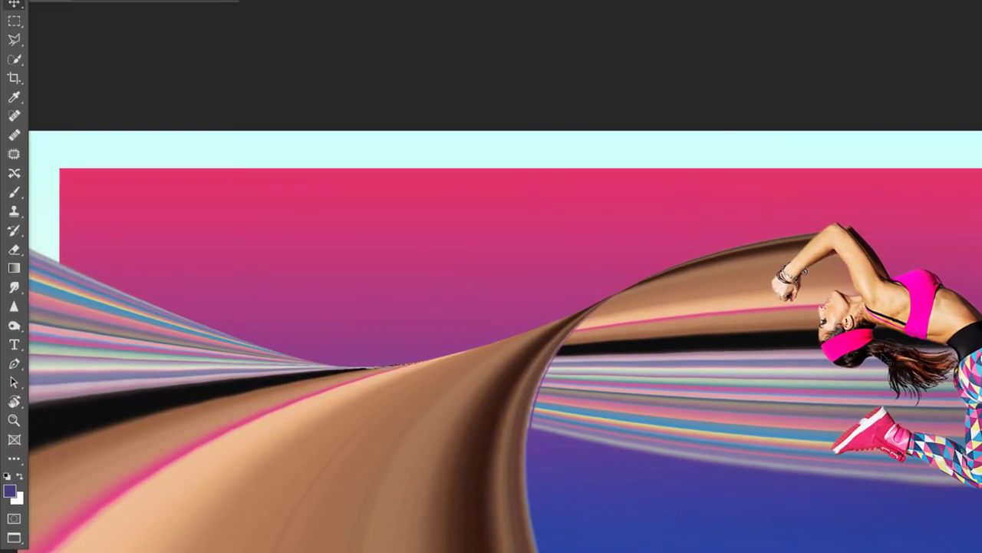
{"action": "left_click", "coordinate": [16, 195]}
{"action": "right_click", "coordinate": [16, 195]}
{"action": "left_click", "coordinate": [63, 195]}
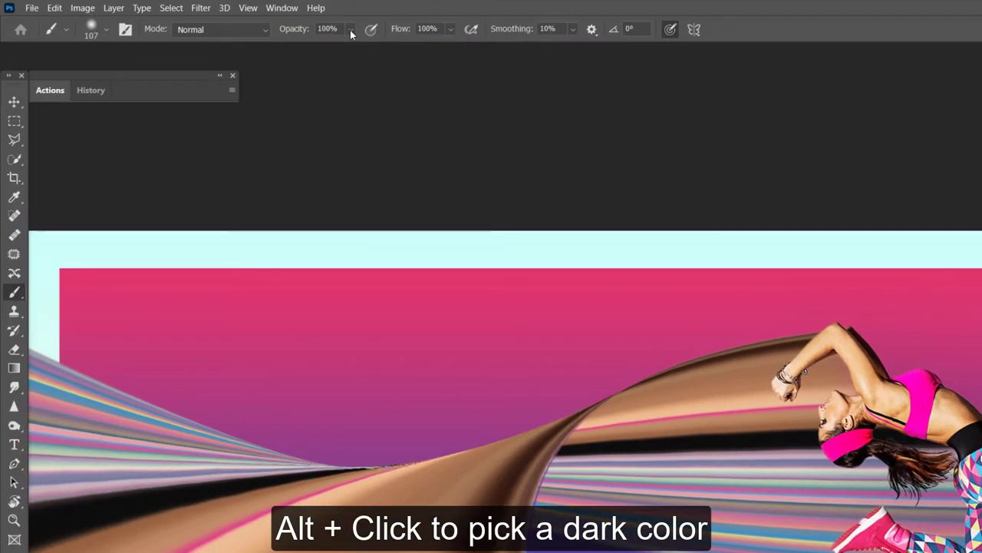
{"action": "left_click", "coordinate": [350, 30]}
{"action": "left_click_drag", "start_coordinate": [369, 47], "coordinate": [305, 48]}
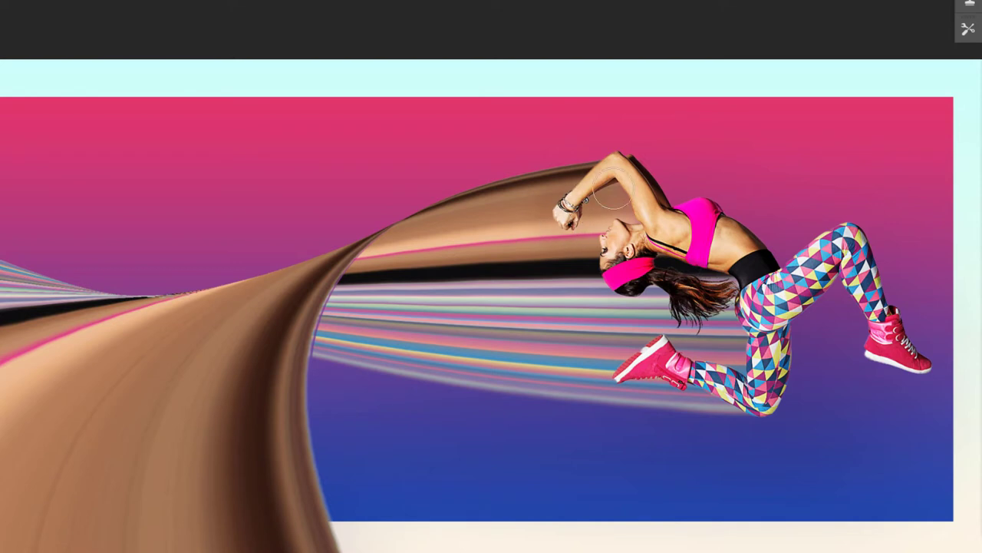
{"action": "left_click_drag", "start_coordinate": [623, 188], "coordinate": [617, 190]}
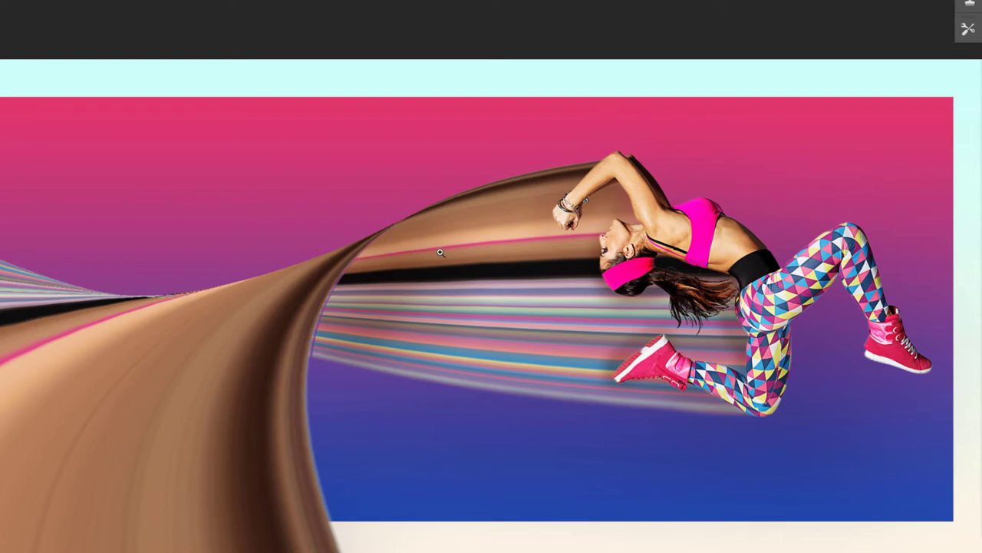
- Enlarge the brush to about 413 px and paint darker brown over the lower-left ribbon
{"action": "scroll", "coordinate": [454, 243], "scroll_direction": "down", "scroll_amount": 1}
{"action": "scroll", "coordinate": [362, 274], "scroll_direction": "down", "scroll_amount": 1}
{"action": "scroll", "coordinate": [362, 274], "scroll_direction": "left", "scroll_amount": 1}
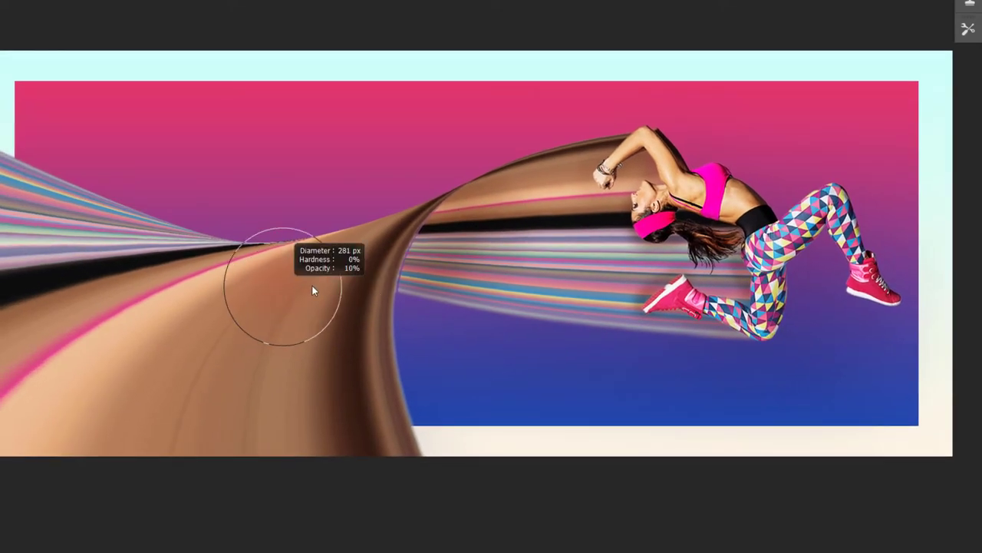
{"action": "left_click_drag", "start_coordinate": [294, 292], "coordinate": [300, 318]}
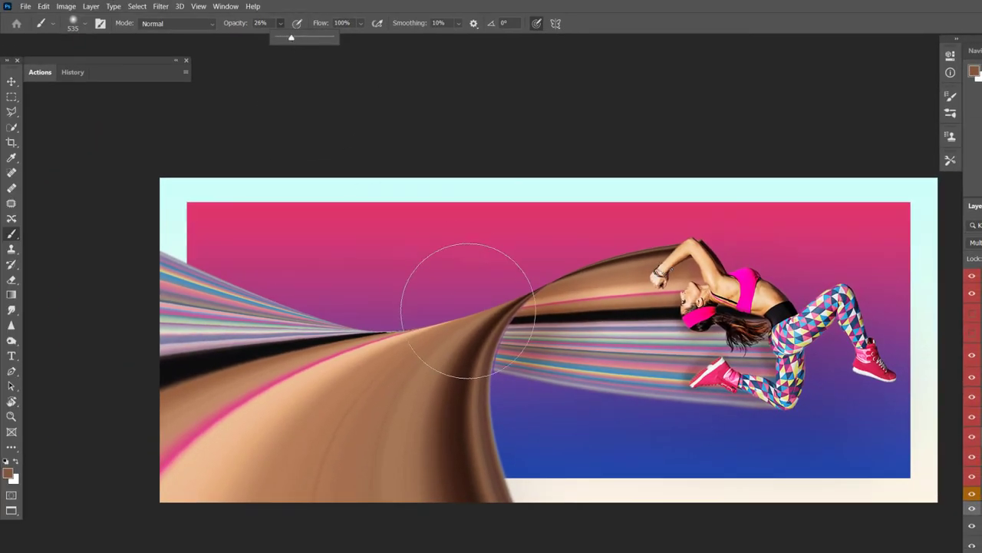
{"action": "left_click", "coordinate": [384, 453]}
{"action": "mouse_move", "coordinate": [358, 491]}
{"action": "left_mouse_down"}
{"action": "mouse_move", "coordinate": [208, 450]}
{"action": "mouse_move", "coordinate": [158, 307]}
{"action": "mouse_move", "coordinate": [136, 428]}
{"action": "mouse_move", "coordinate": [415, 505]}
{"action": "mouse_move", "coordinate": [434, 436]}
{"action": "mouse_move", "coordinate": [252, 515]}
{"action": "mouse_move", "coordinate": [415, 474]}
{"action": "mouse_move", "coordinate": [364, 458]}
{"action": "left_mouse_up"}
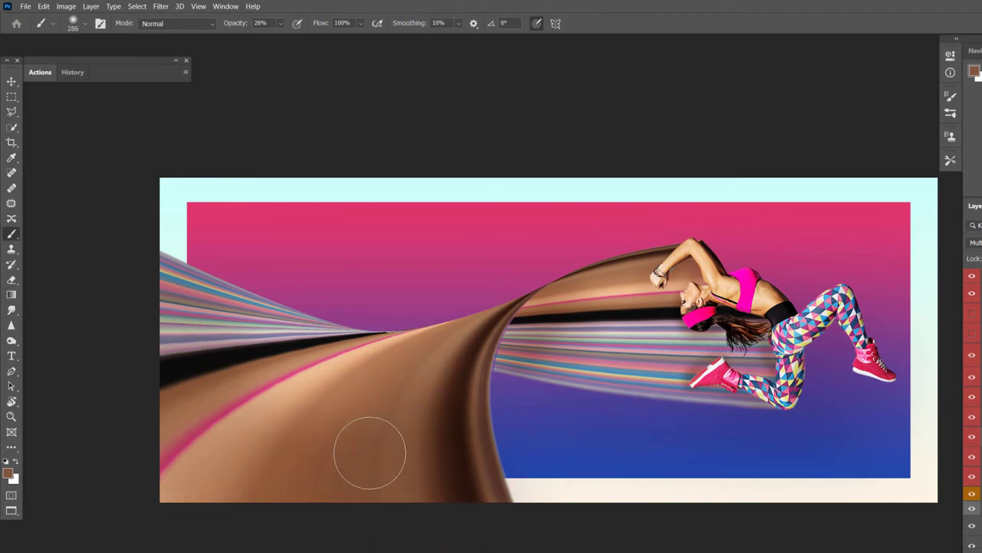
- Lower brush opacity to 12%, then 9%, and resize the brush to about 182 px
{"action": "left_click", "coordinate": [281, 26]}
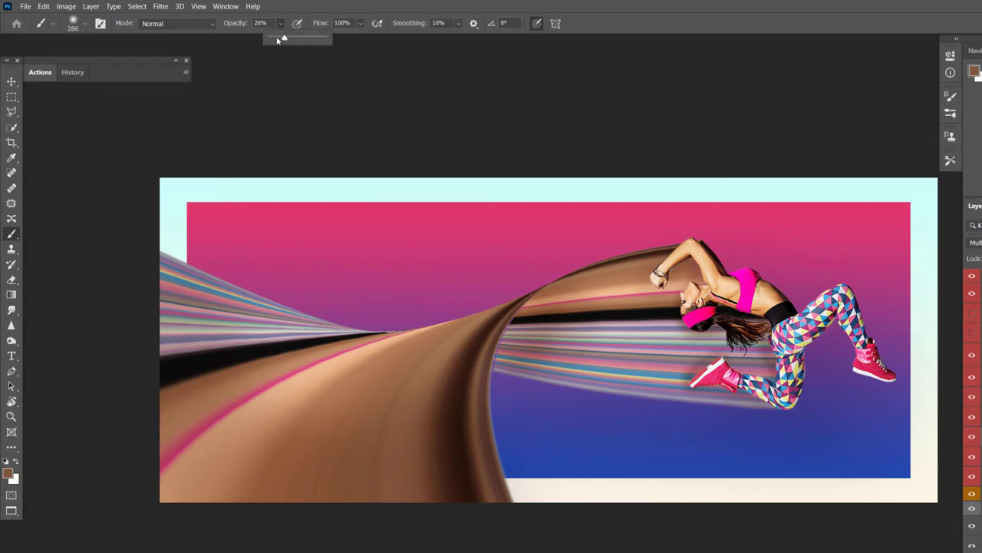
{"action": "left_click_drag", "start_coordinate": [277, 40], "coordinate": [268, 40]}
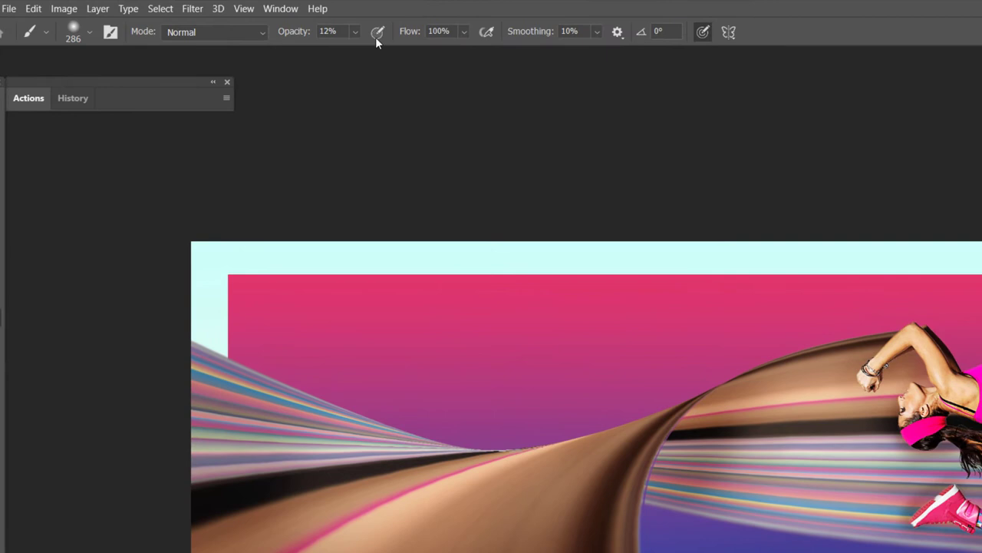
{"action": "left_click", "coordinate": [356, 32]}
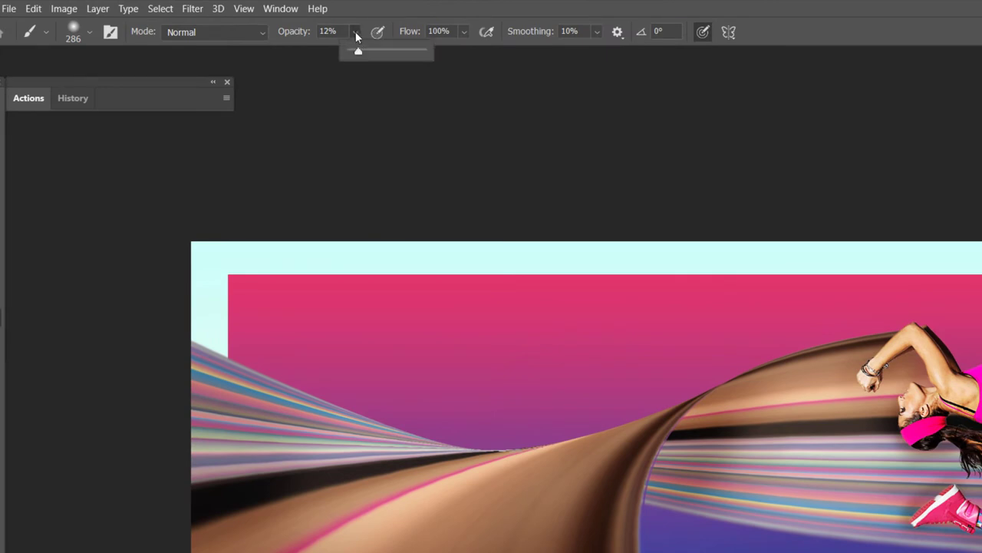
{"action": "left_click_drag", "start_coordinate": [354, 51], "coordinate": [352, 50]}
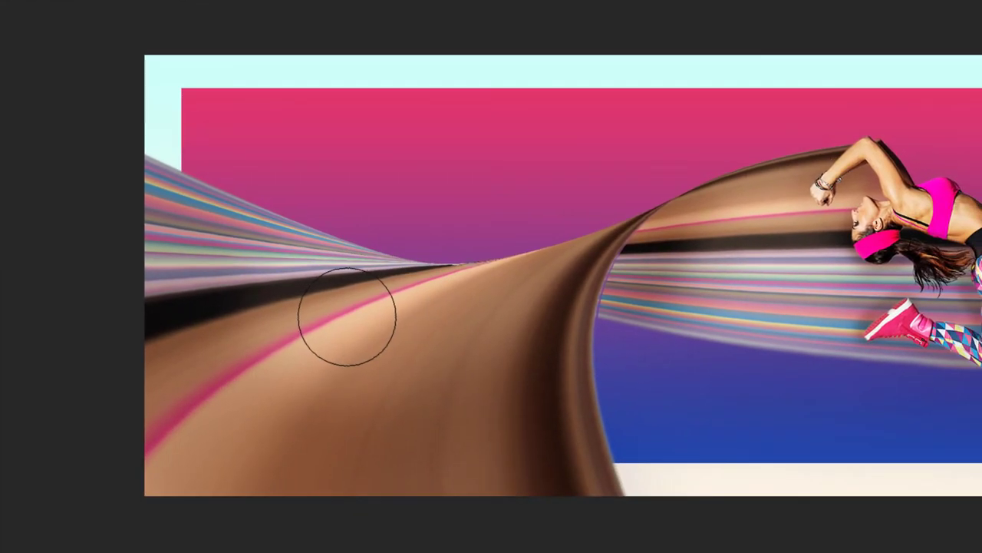
{"action": "left_click_drag", "start_coordinate": [328, 325], "coordinate": [354, 332]}
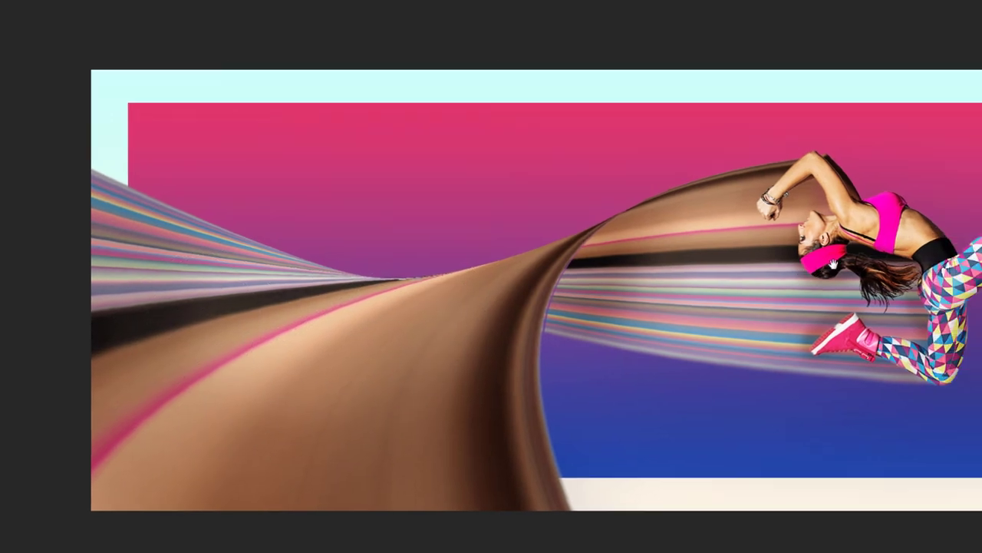
{"action": "left_click_drag", "start_coordinate": [715, 265], "coordinate": [754, 261]}
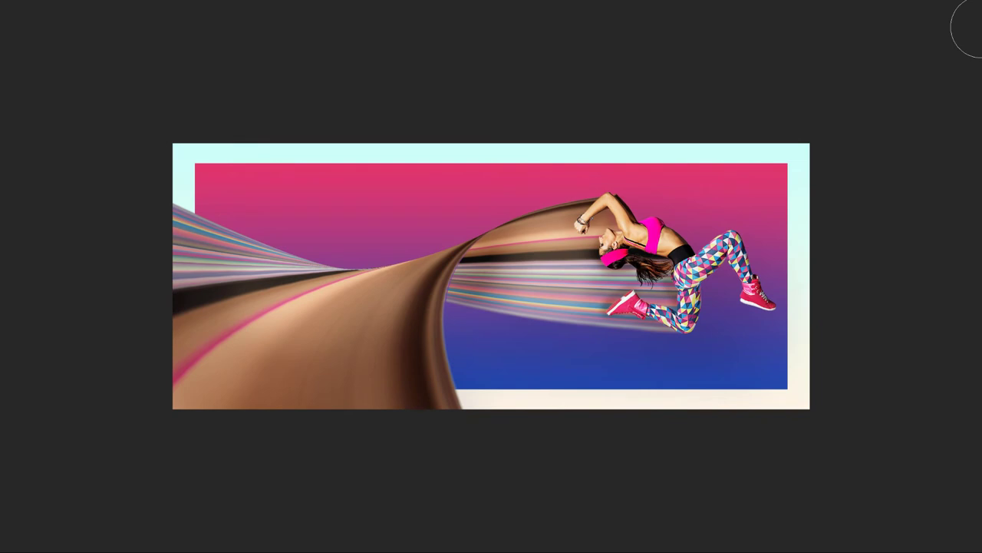
- Return to the standard workspace and lower the Subject Shadow layer's opacity
{"action": "key", "text": "ctrl+0"}
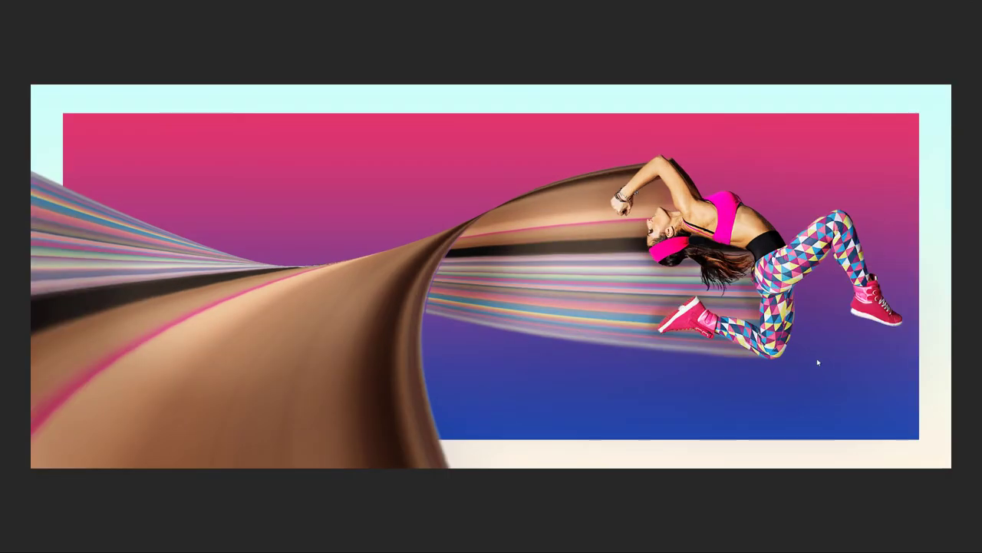
{"action": "key", "text": "f"}
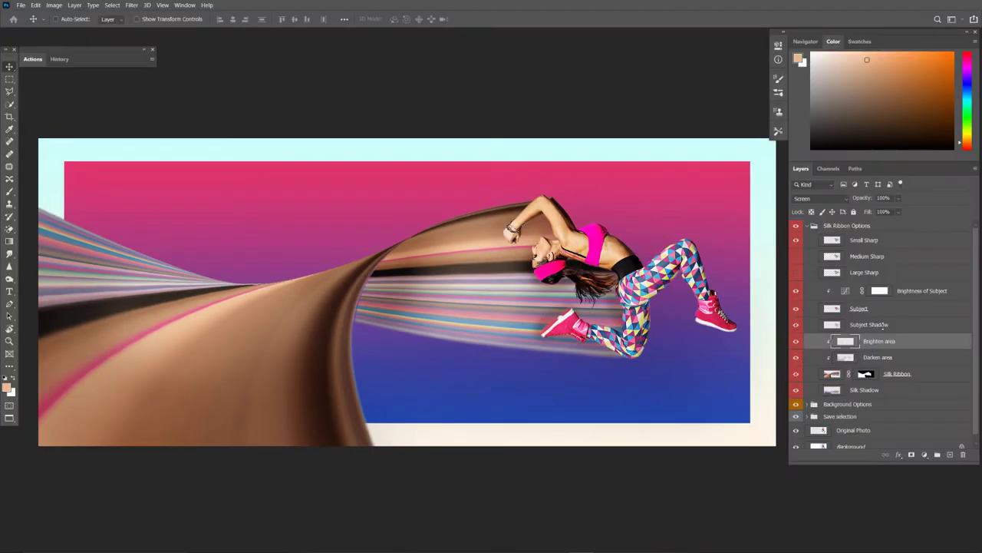
{"action": "left_click", "coordinate": [888, 326]}
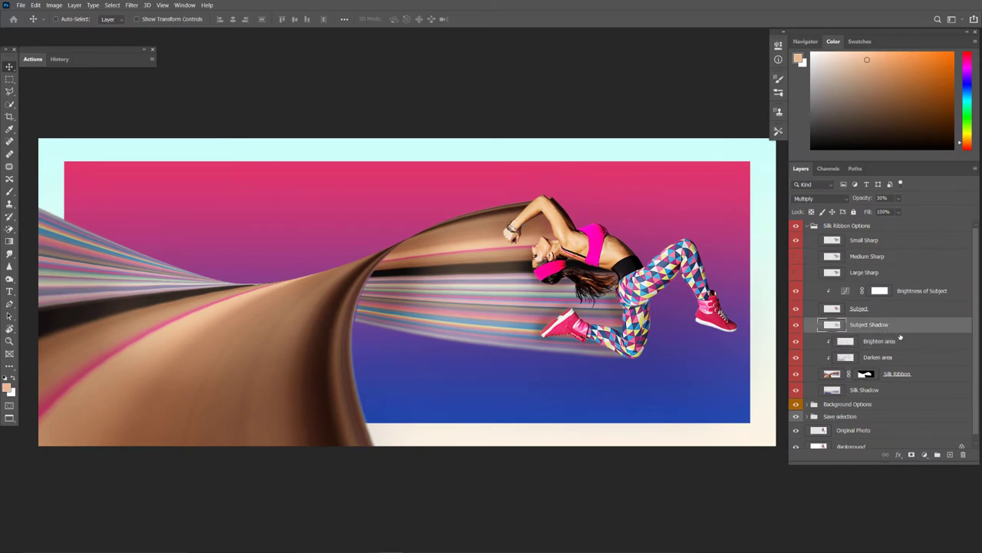
{"action": "left_click", "coordinate": [796, 326]}
{"action": "mouse_move", "coordinate": [863, 198]}
{"action": "left_mouse_down"}
{"action": "mouse_move", "coordinate": [812, 201]}
{"action": "mouse_move", "coordinate": [865, 200]}
{"action": "left_mouse_up"}
{"action": "key", "text": "Return"}
{"action": "key", "text": "Return"}
- Raise the Silk Shadow opacity to 47% and collapse the Silk Ribbon Options group
{"action": "left_click", "coordinate": [869, 392]}
{"action": "left_click", "coordinate": [796, 392]}
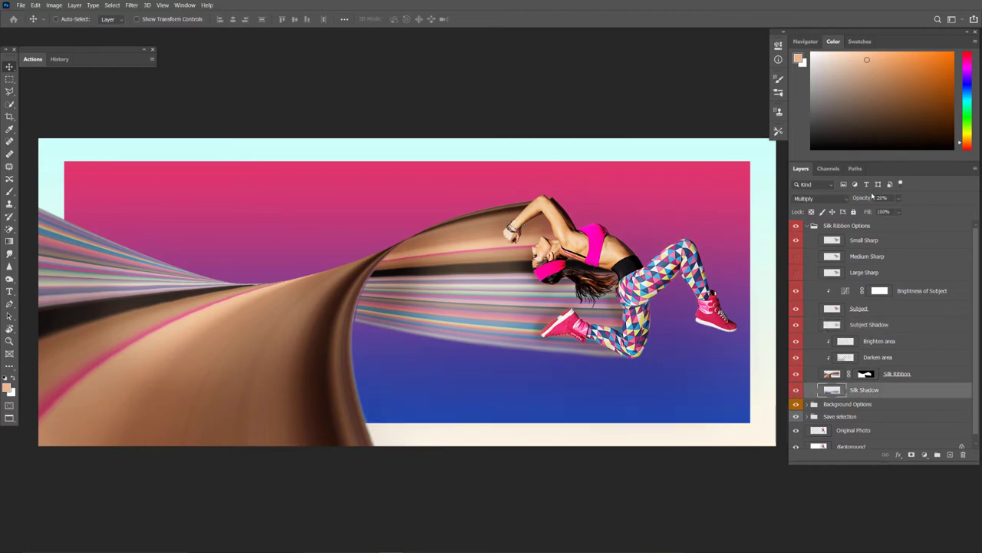
{"action": "mouse_move", "coordinate": [872, 196]}
{"action": "left_mouse_down"}
{"action": "mouse_move", "coordinate": [908, 199]}
{"action": "mouse_move", "coordinate": [827, 200]}
{"action": "left_mouse_up"}
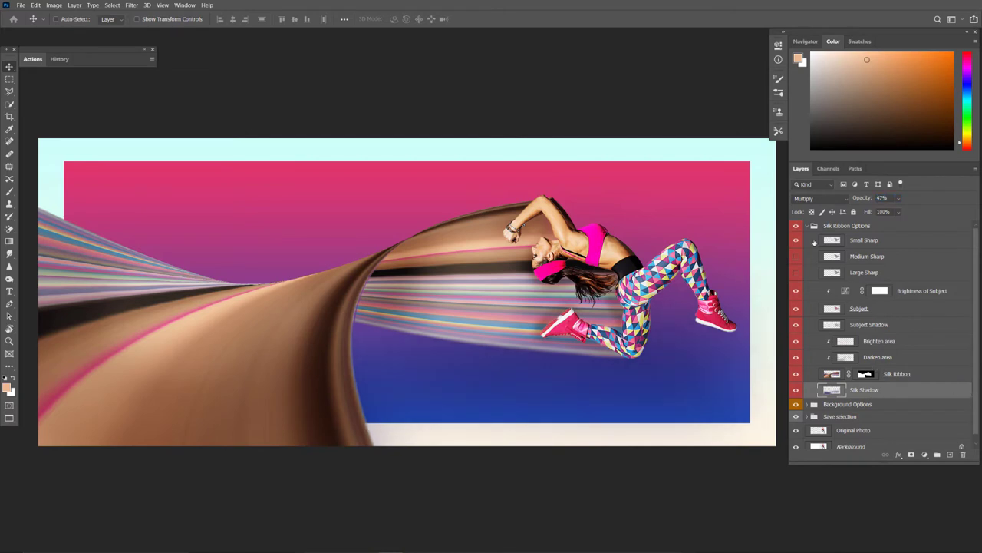
{"action": "left_click", "coordinate": [808, 227]}
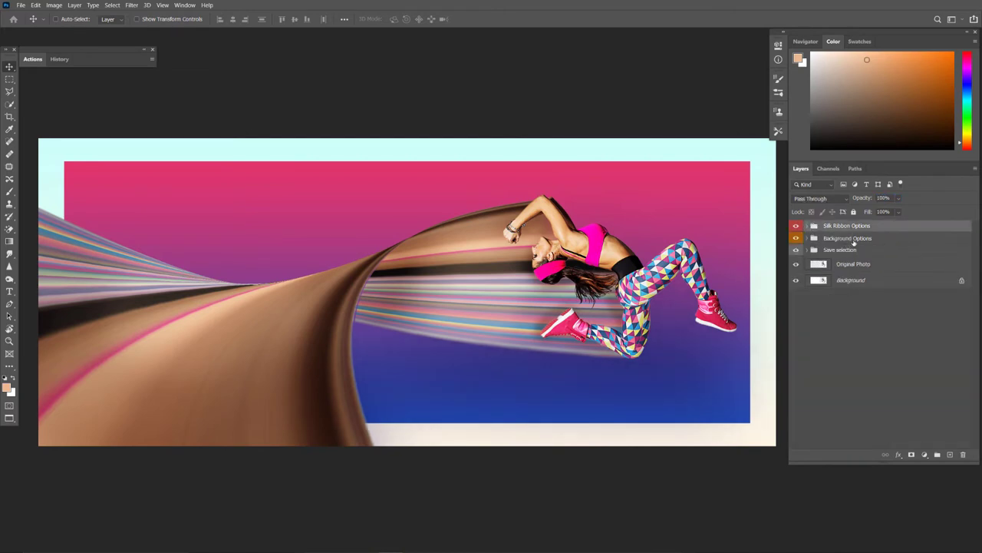
- Expand Background Options and hide Gradient Background and Inside Background 1, revealing the cream background
{"action": "left_click", "coordinate": [808, 239]}
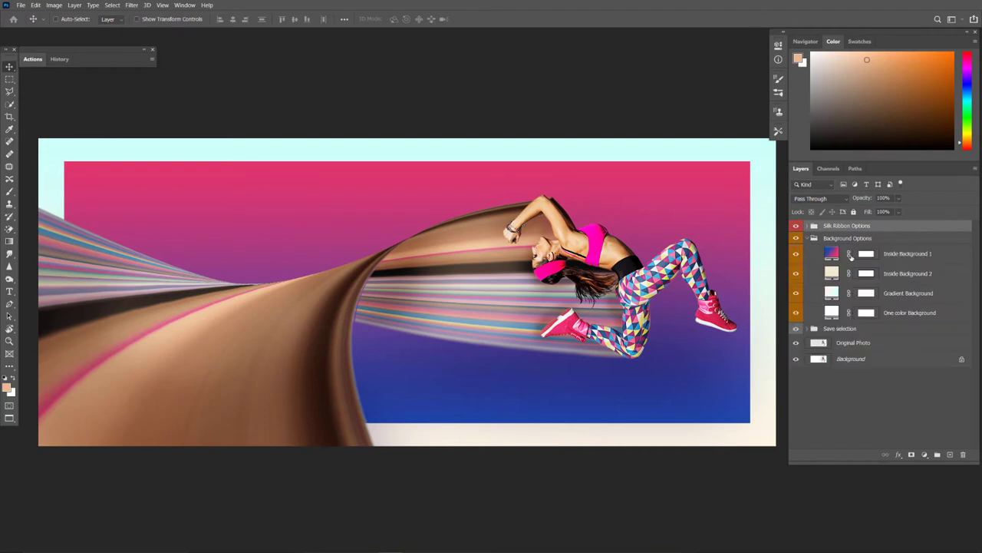
{"action": "left_click", "coordinate": [796, 254]}
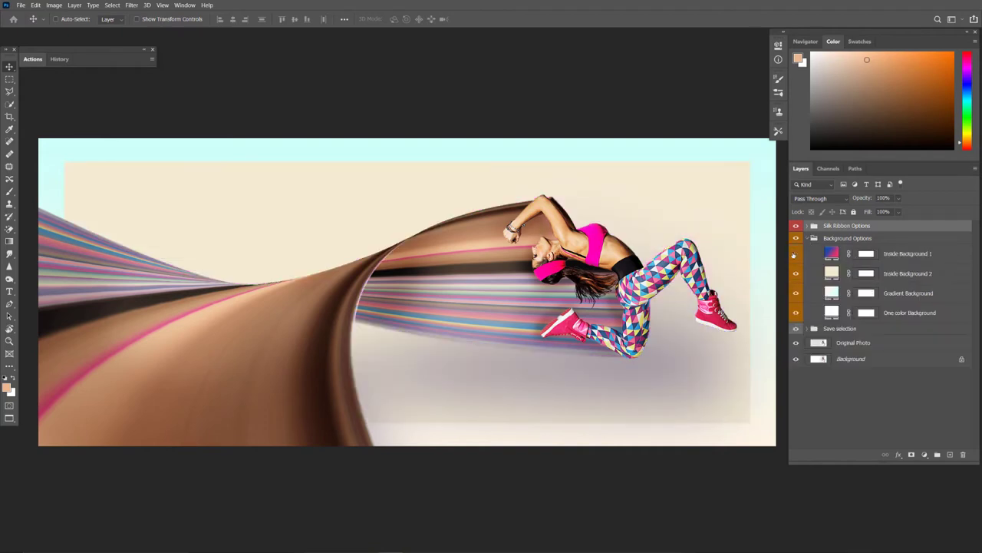
{"action": "left_click", "coordinate": [795, 254]}
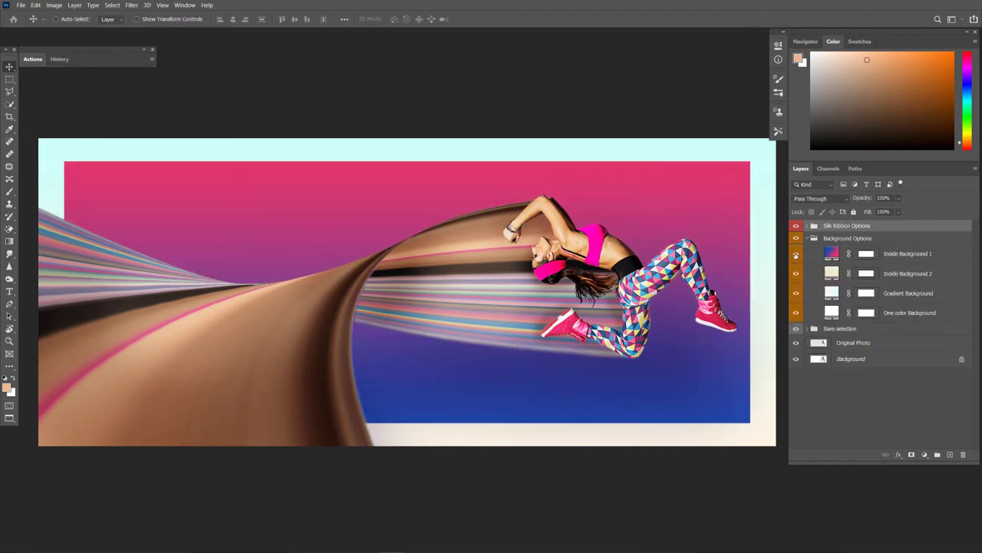
{"action": "left_click", "coordinate": [796, 293]}
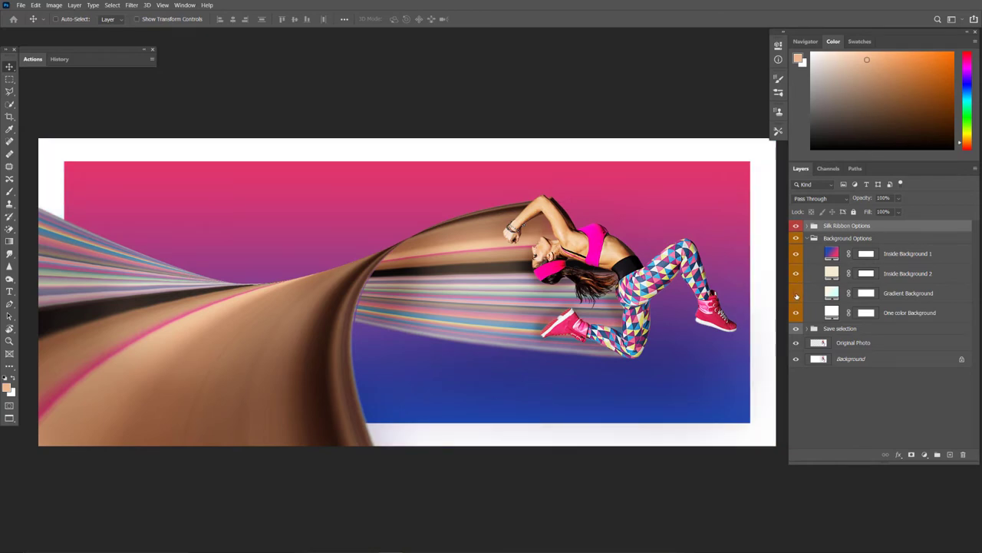
{"action": "left_click", "coordinate": [795, 293]}
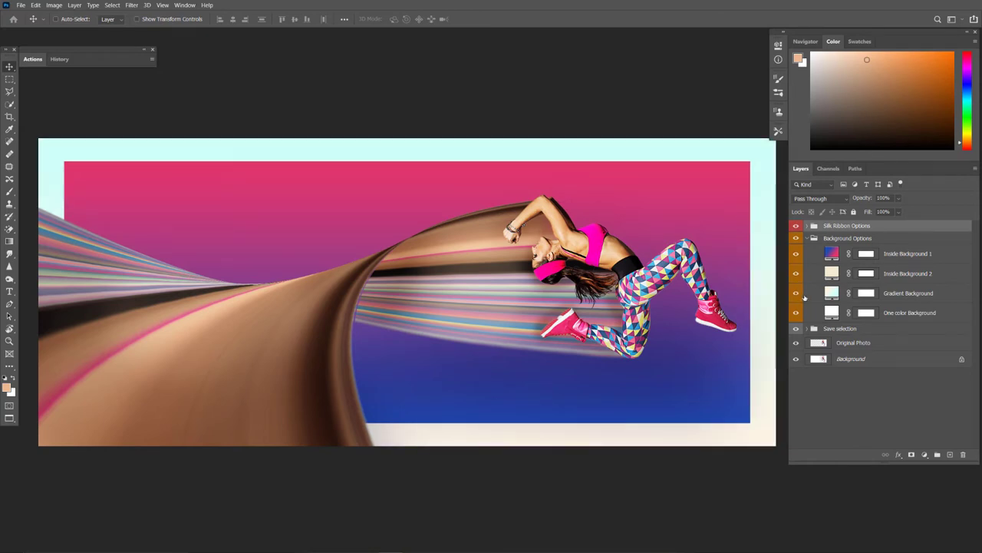
{"action": "left_click", "coordinate": [796, 293]}
{"action": "left_click", "coordinate": [796, 254]}
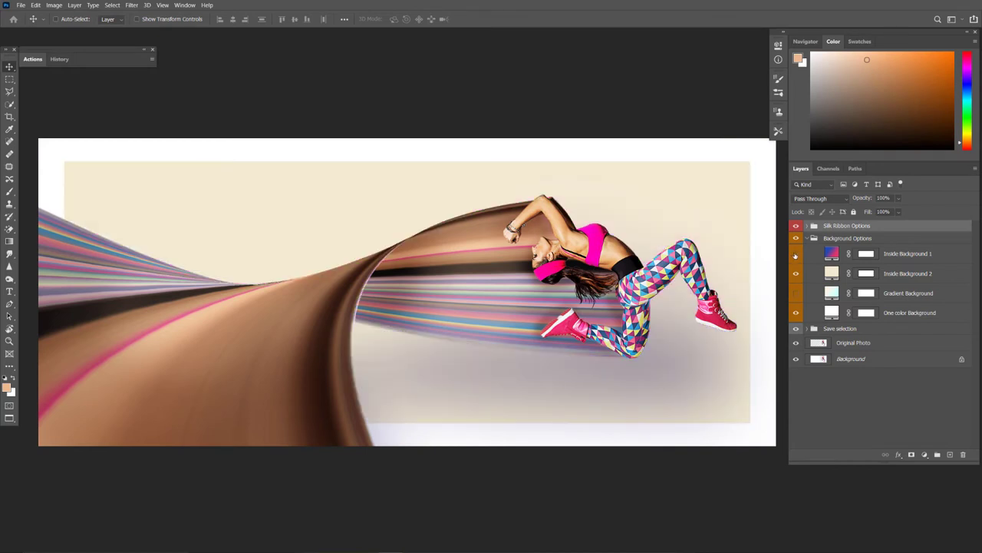
- Recolour the Inside Background 2 fill to pink sampled from the ribbon stripe
{"action": "left_click", "coordinate": [832, 274]}
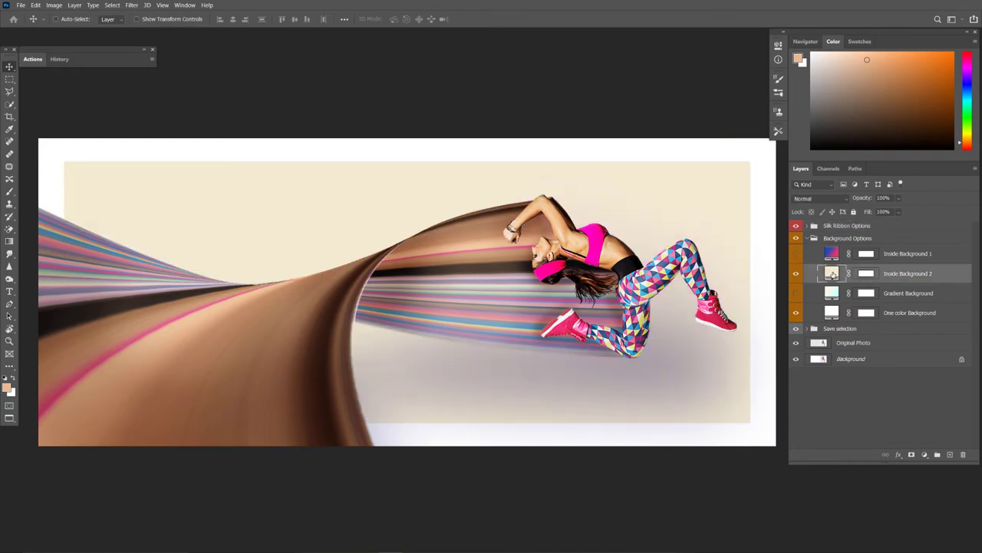
{"action": "double_click", "coordinate": [832, 274]}
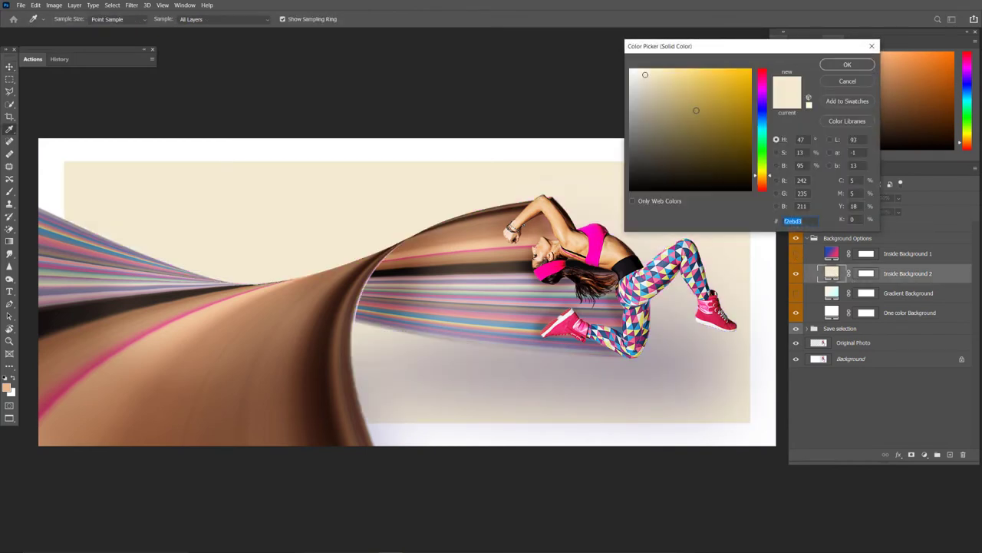
{"action": "mouse_move", "coordinate": [696, 110]}
{"action": "left_mouse_down"}
{"action": "mouse_move", "coordinate": [700, 93]}
{"action": "mouse_move", "coordinate": [710, 98]}
{"action": "left_mouse_up"}
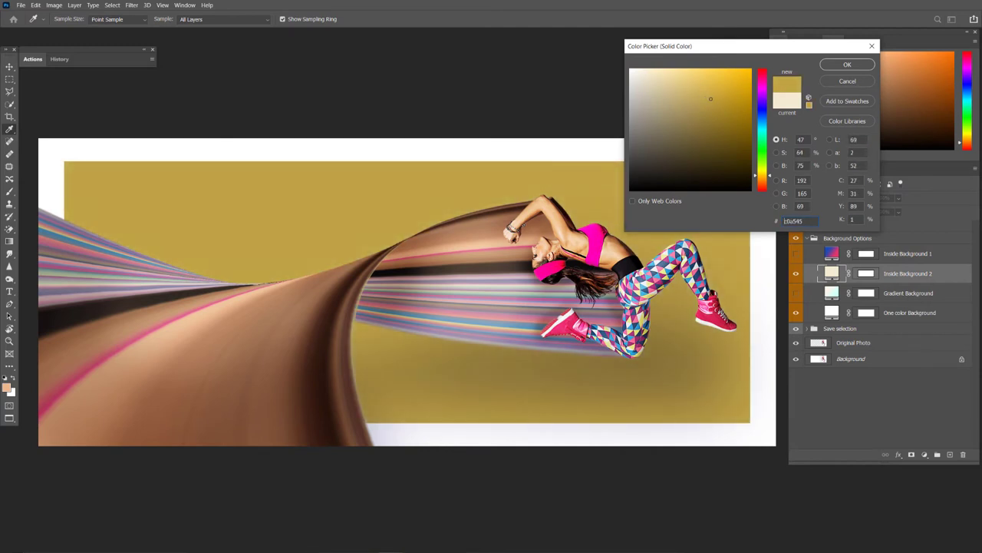
{"action": "left_click", "coordinate": [472, 256]}
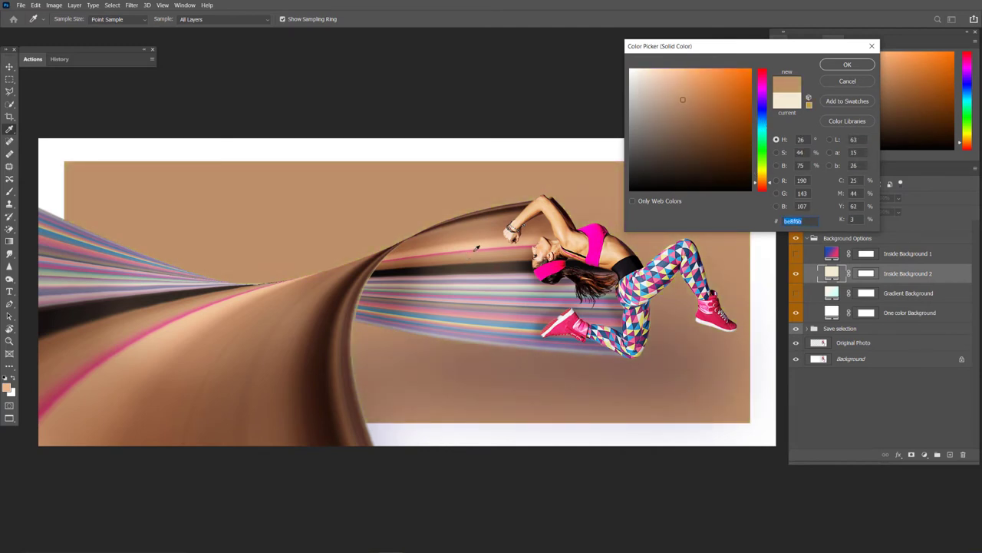
{"action": "left_click", "coordinate": [477, 249]}
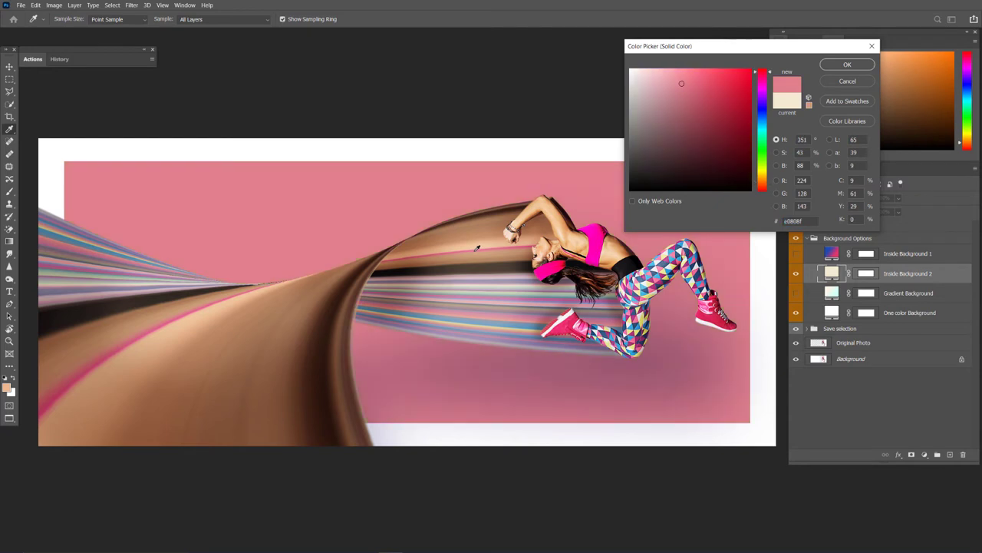
{"action": "left_click", "coordinate": [848, 66]}
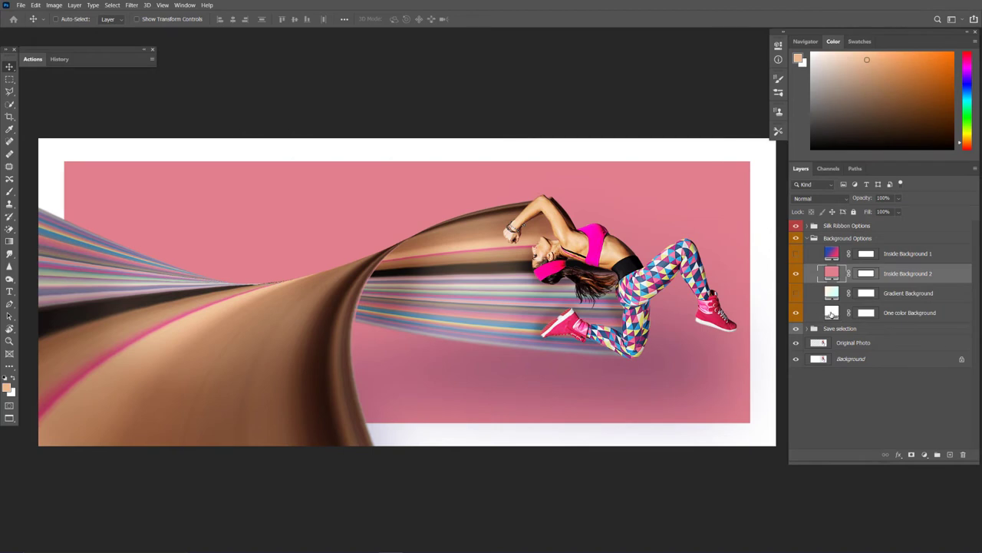
- Set the One color Background to peach #eec49b and show the Gradient Background layer
{"action": "double_click", "coordinate": [831, 312]}
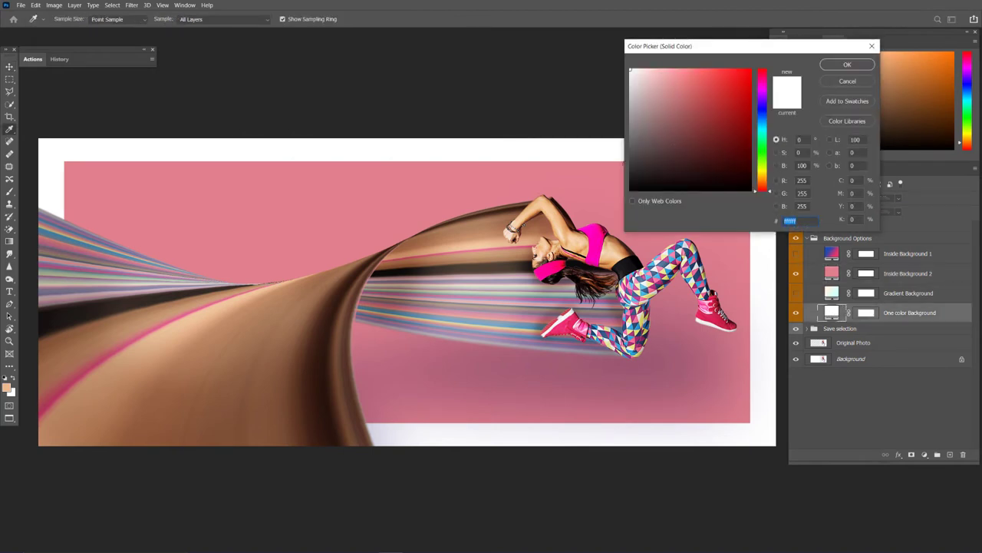
{"action": "left_click", "coordinate": [483, 240]}
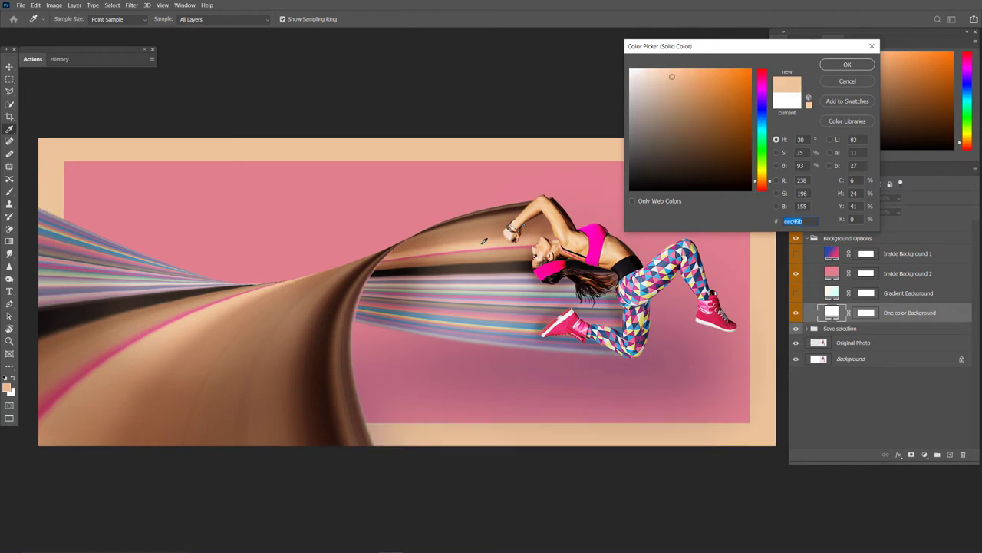
{"action": "left_click", "coordinate": [847, 65]}
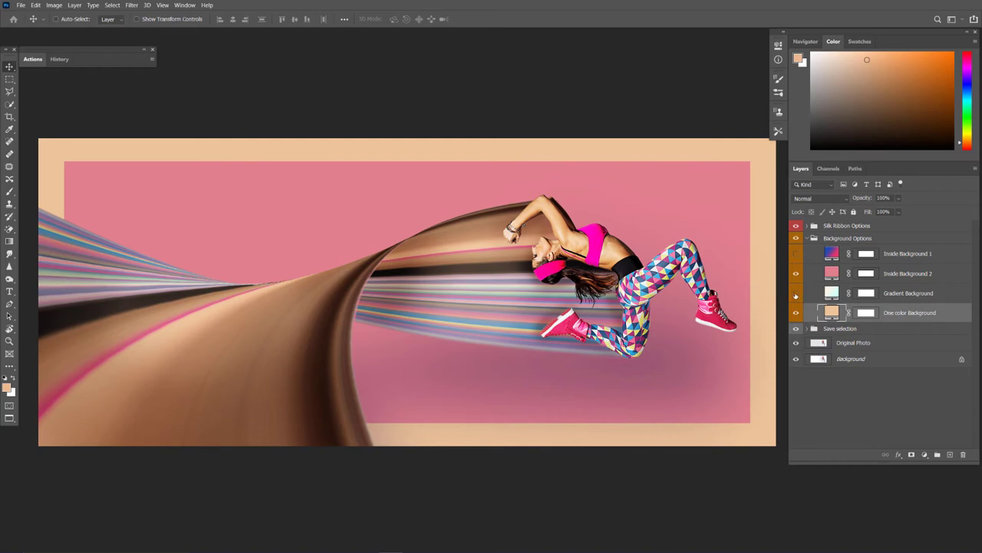
{"action": "left_click", "coordinate": [796, 293]}
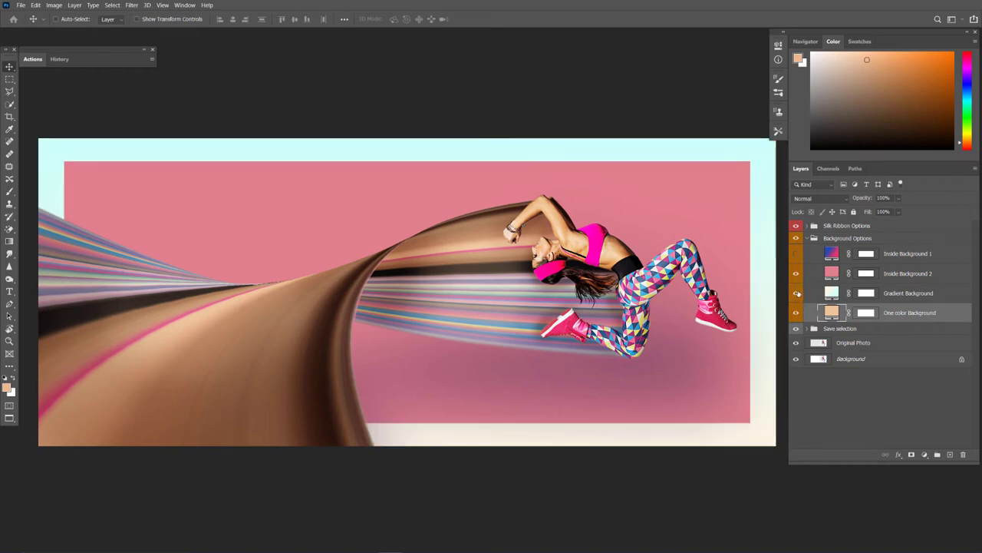
- Show Inside Background 1 and try several gradient presets before settling on Foreground to Background
{"action": "left_click", "coordinate": [796, 253]}
{"action": "left_click", "coordinate": [833, 256]}
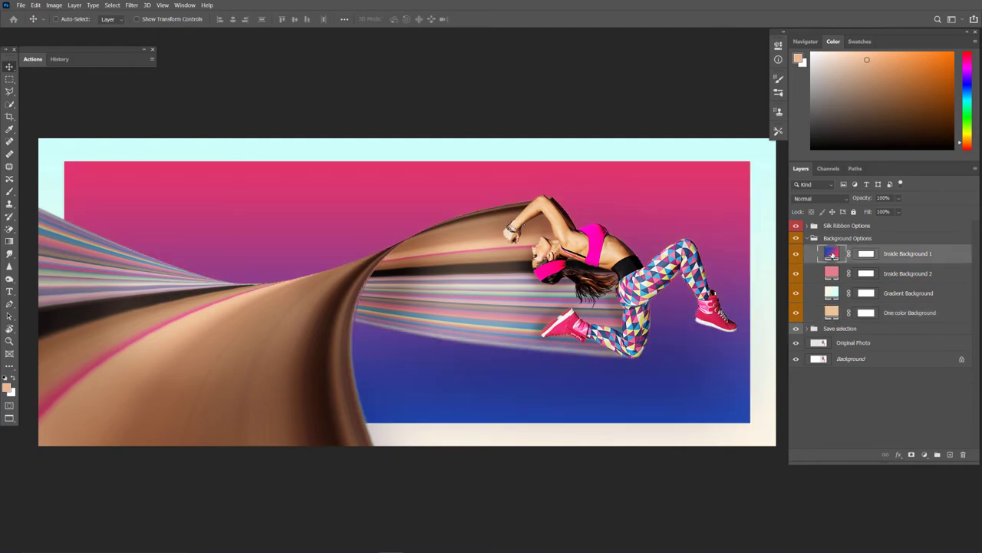
{"action": "double_click", "coordinate": [833, 256]}
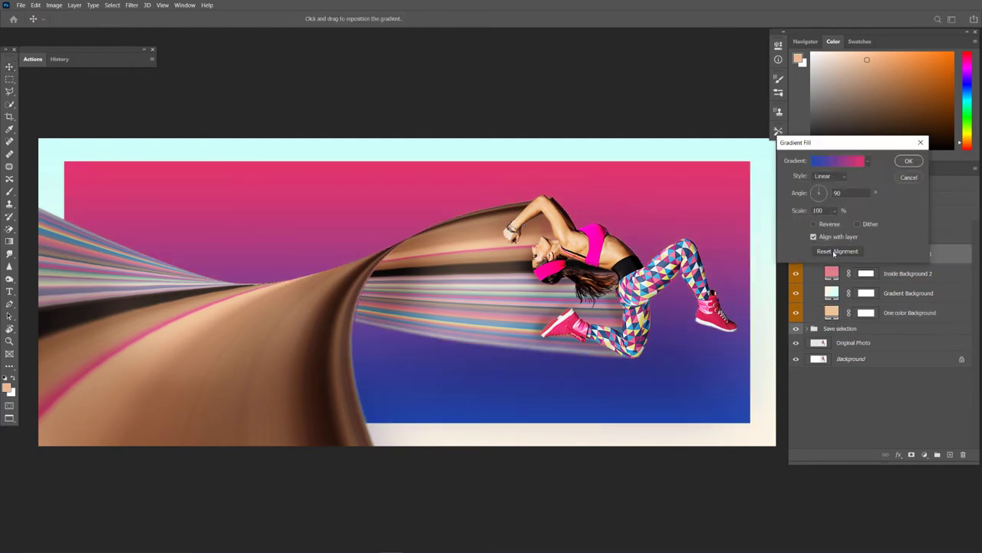
{"action": "left_click", "coordinate": [831, 163]}
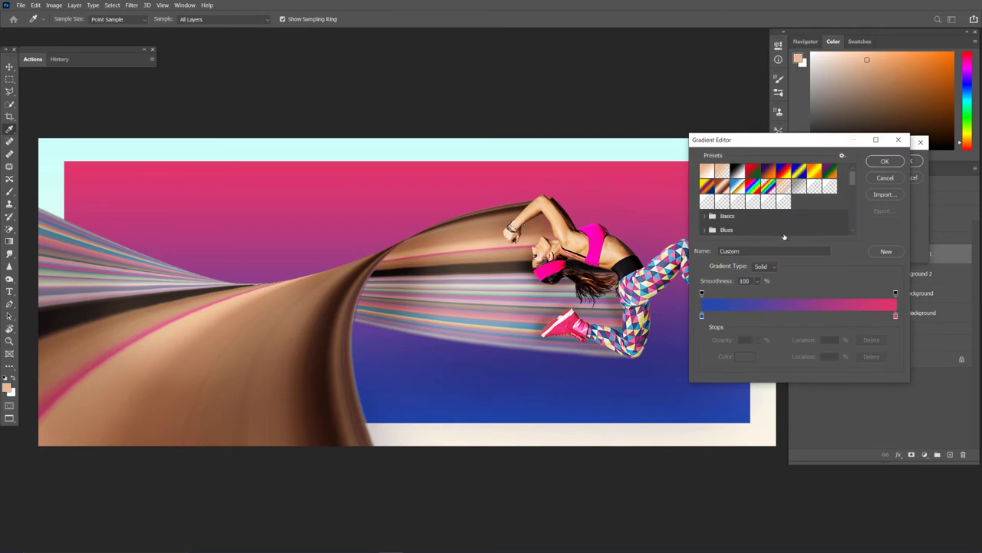
{"action": "left_click_drag", "start_coordinate": [743, 141], "coordinate": [790, 119]}
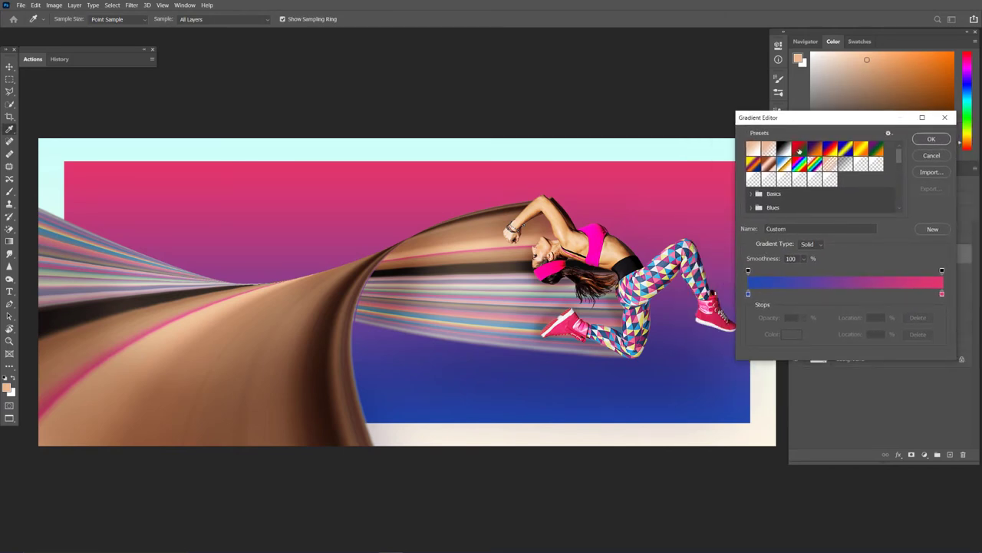
{"action": "left_click", "coordinate": [800, 150]}
{"action": "left_click", "coordinate": [817, 149]}
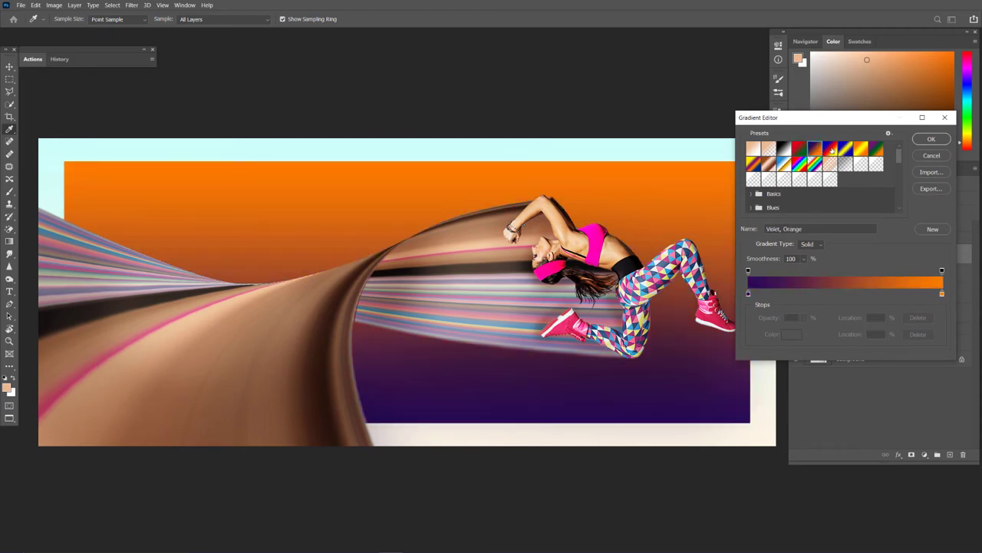
{"action": "left_click", "coordinate": [834, 150]}
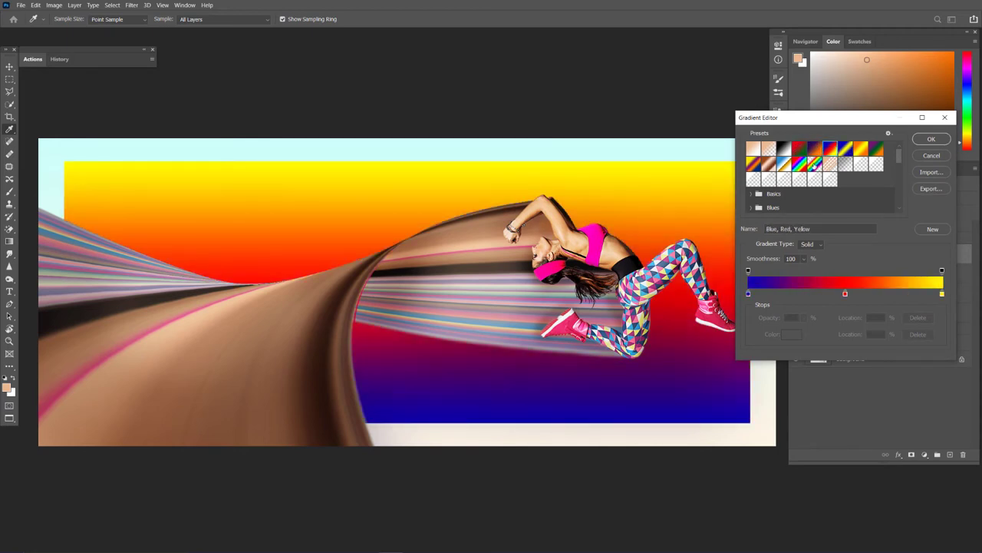
{"action": "left_click", "coordinate": [816, 164]}
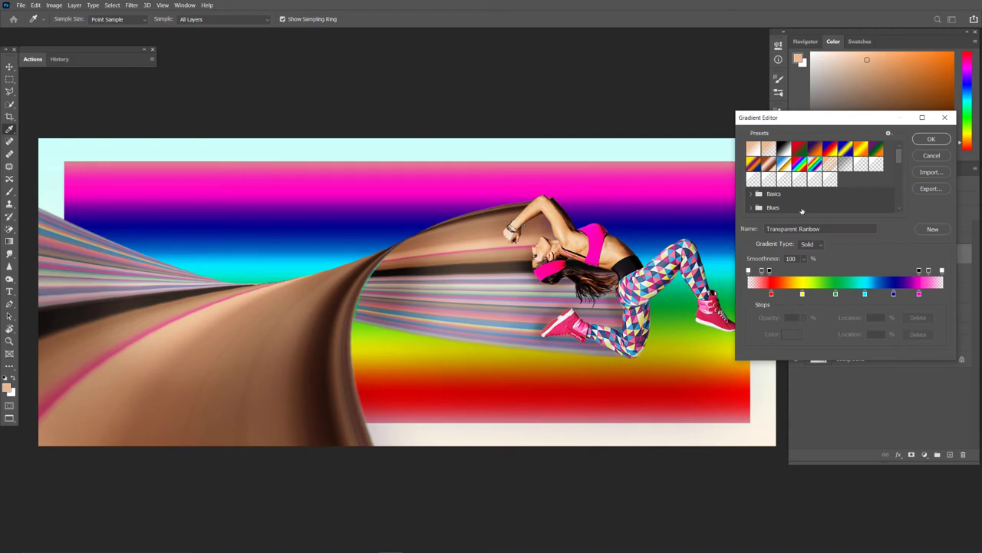
{"action": "left_click", "coordinate": [755, 149]}
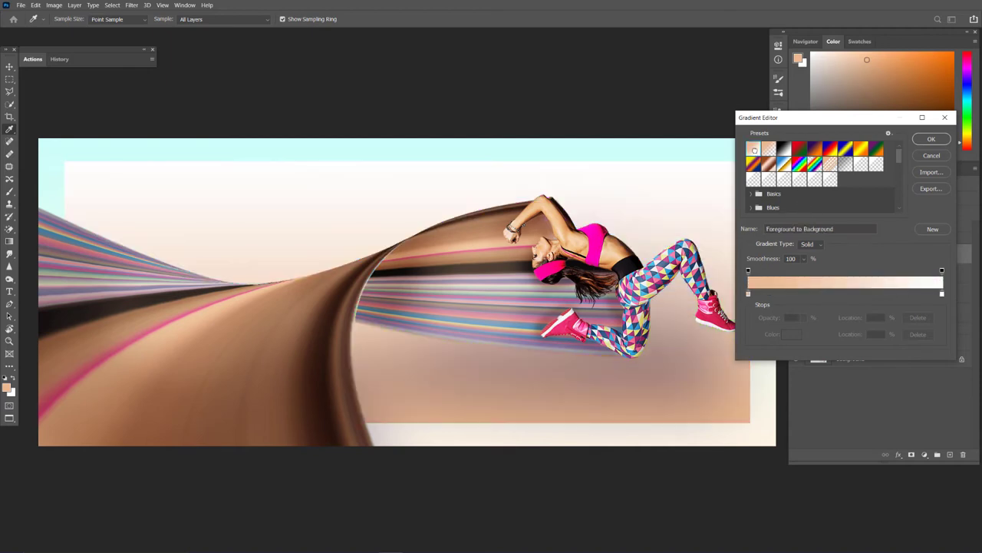
- Set the gradient's left stop to pink sampled from the dancer's shoe
{"action": "left_click", "coordinate": [748, 295]}
{"action": "left_click", "coordinate": [788, 335]}
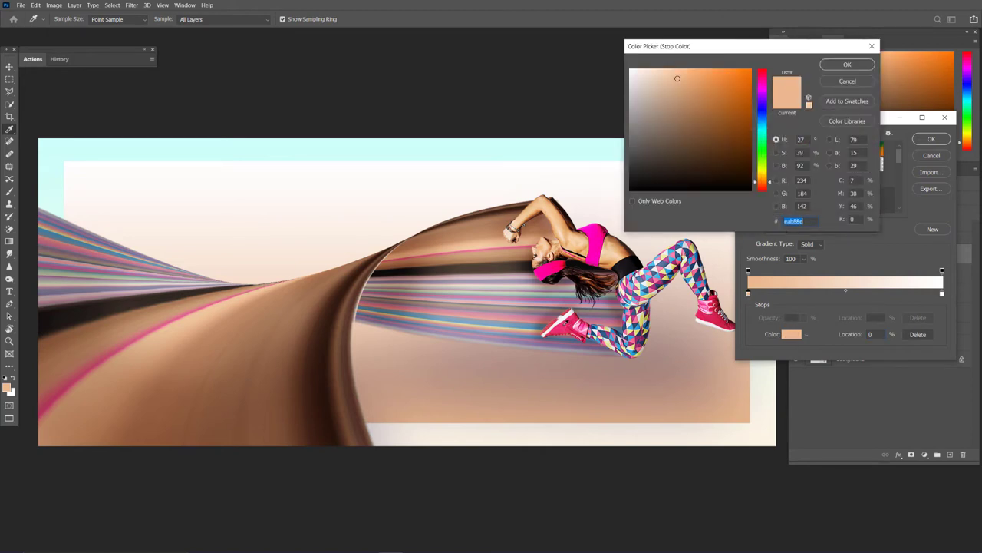
{"action": "left_click", "coordinate": [564, 323]}
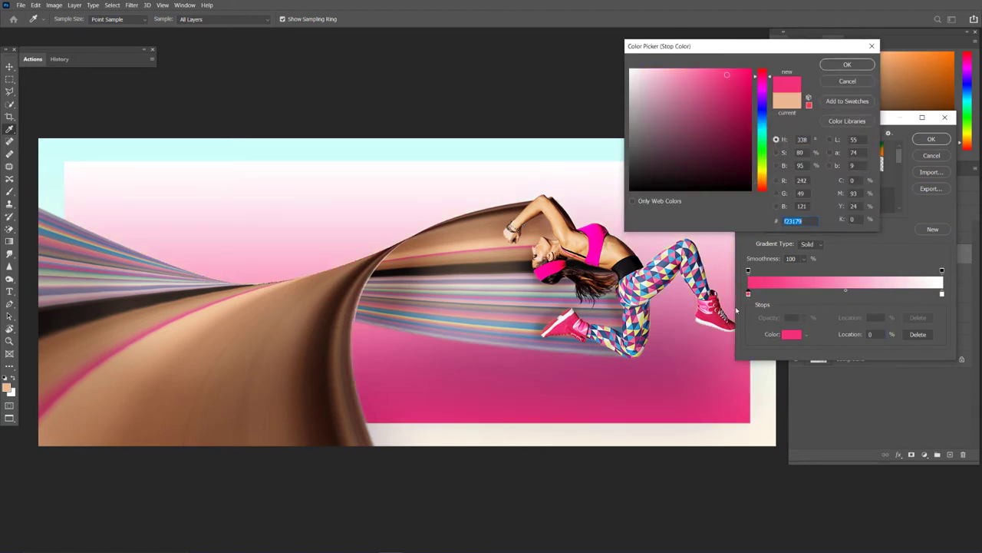
{"action": "left_click", "coordinate": [847, 66]}
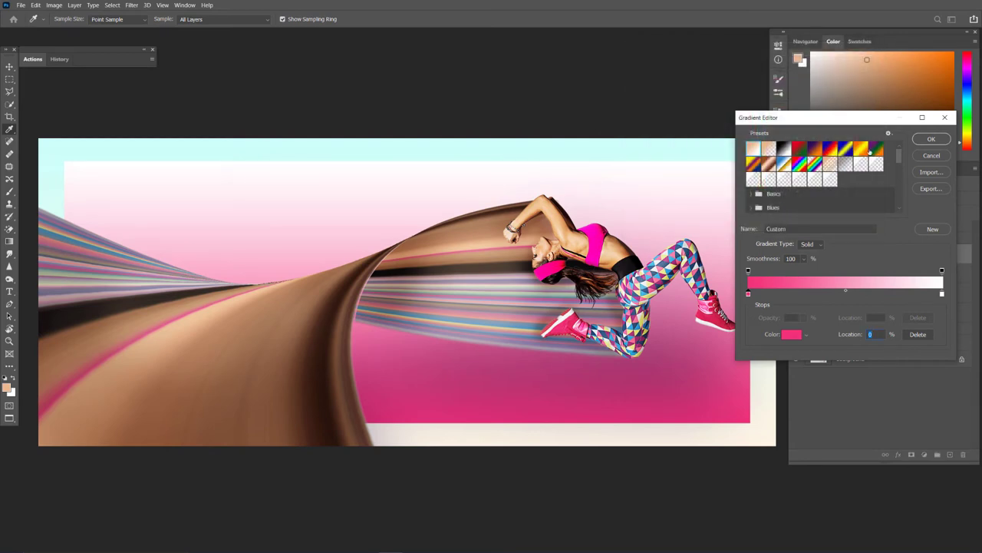
- Set the right stop to pale yellow #efedac and apply the pink-to-yellow gradient
{"action": "left_click", "coordinate": [943, 295]}
{"action": "left_click", "coordinate": [790, 336]}
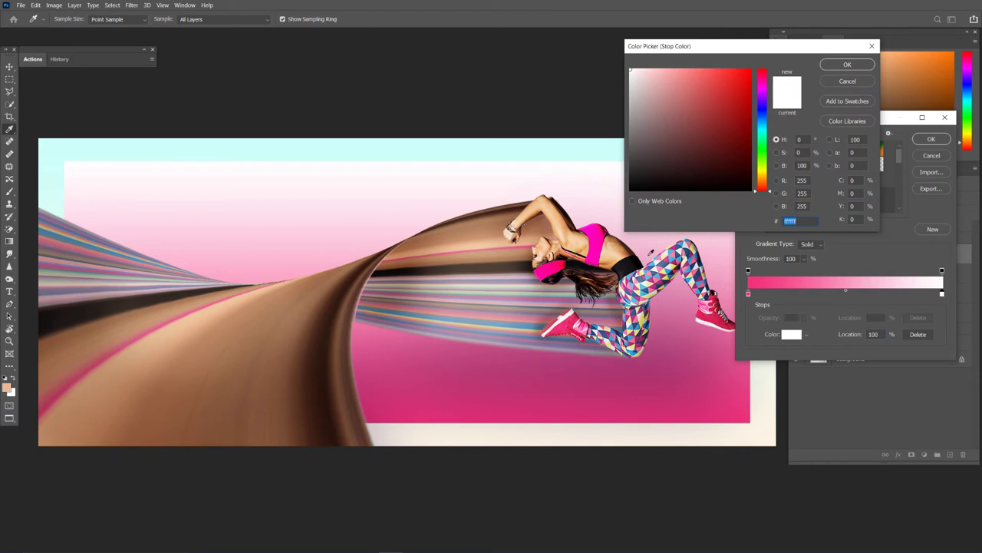
{"action": "left_click", "coordinate": [510, 321]}
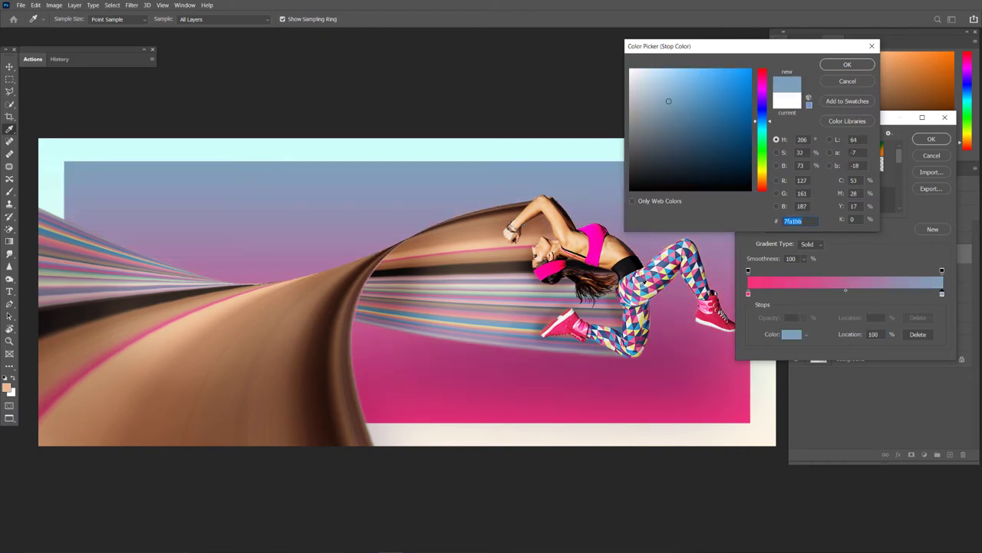
{"action": "left_click", "coordinate": [646, 282]}
{"action": "left_click", "coordinate": [668, 268]}
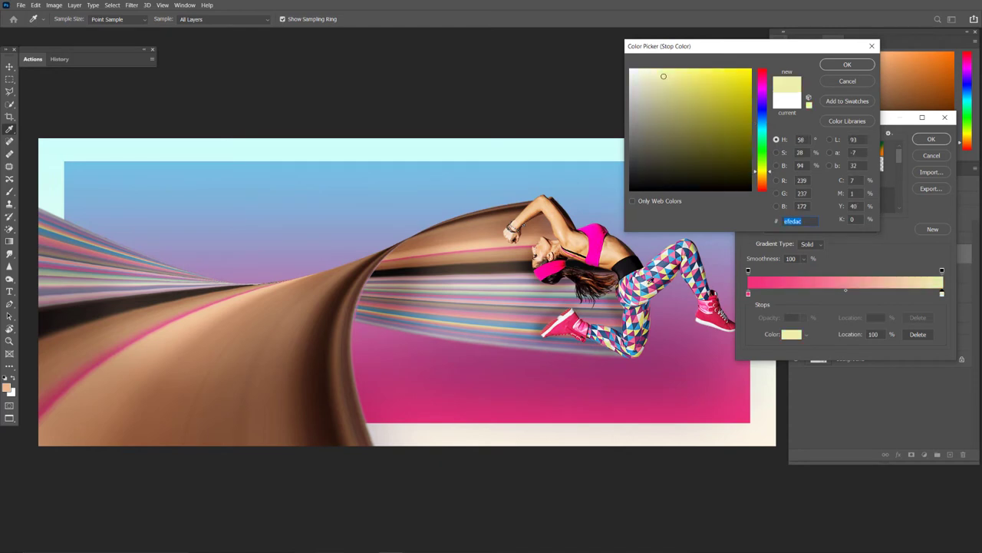
{"action": "left_click", "coordinate": [848, 64]}
{"action": "left_click", "coordinate": [932, 140]}
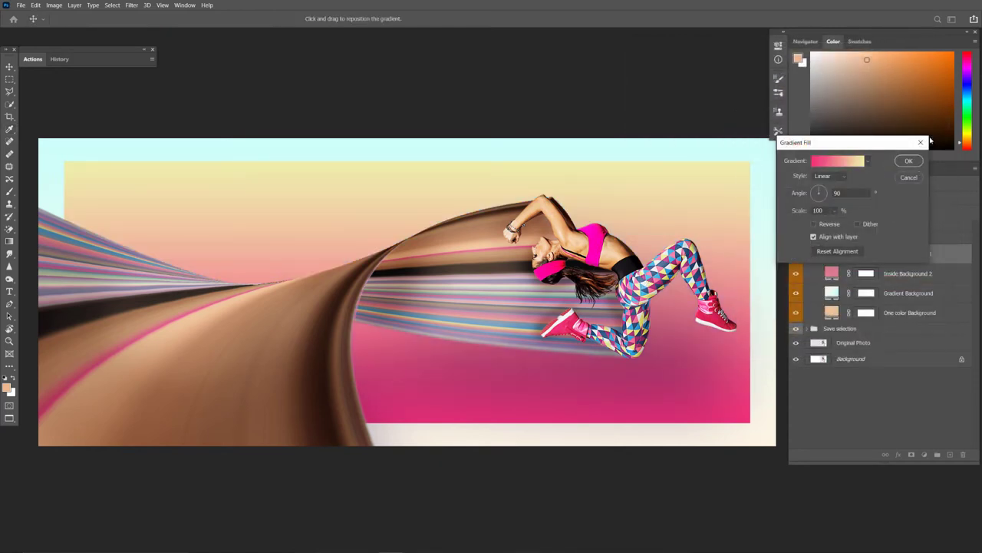
{"action": "left_click", "coordinate": [909, 161]}
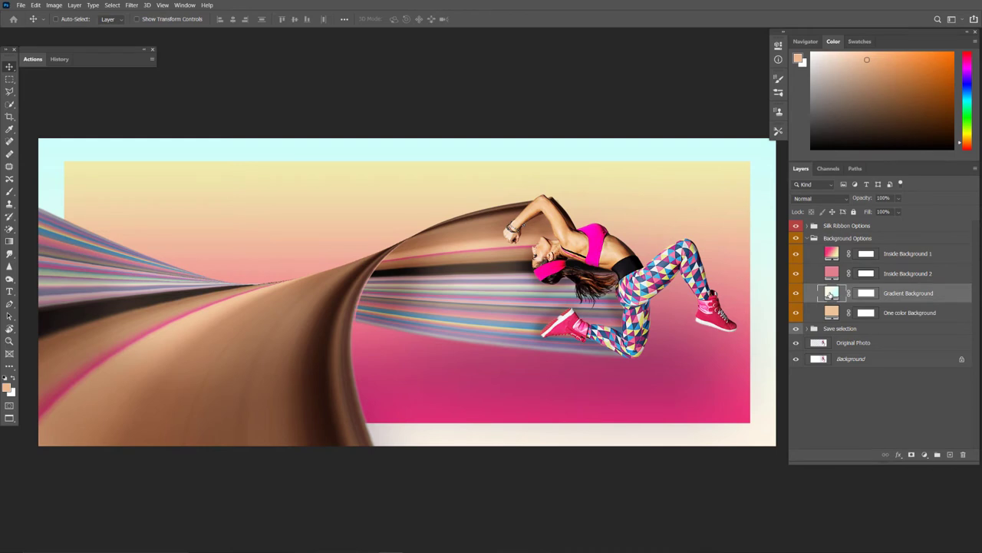
- Set the Gradient Background border's left stop to light orange
{"action": "double_click", "coordinate": [831, 293]}
{"action": "left_click", "coordinate": [834, 163]}
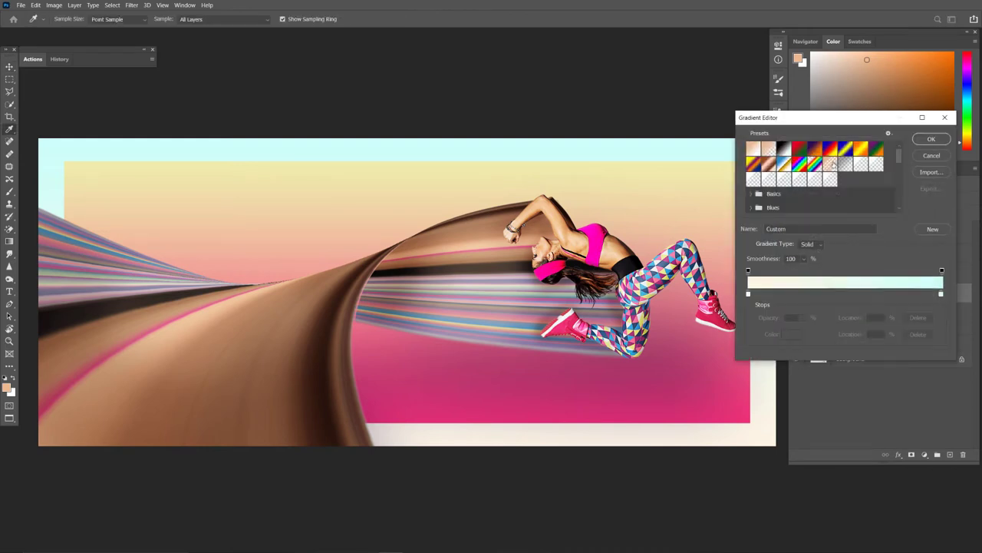
{"action": "left_click", "coordinate": [749, 295]}
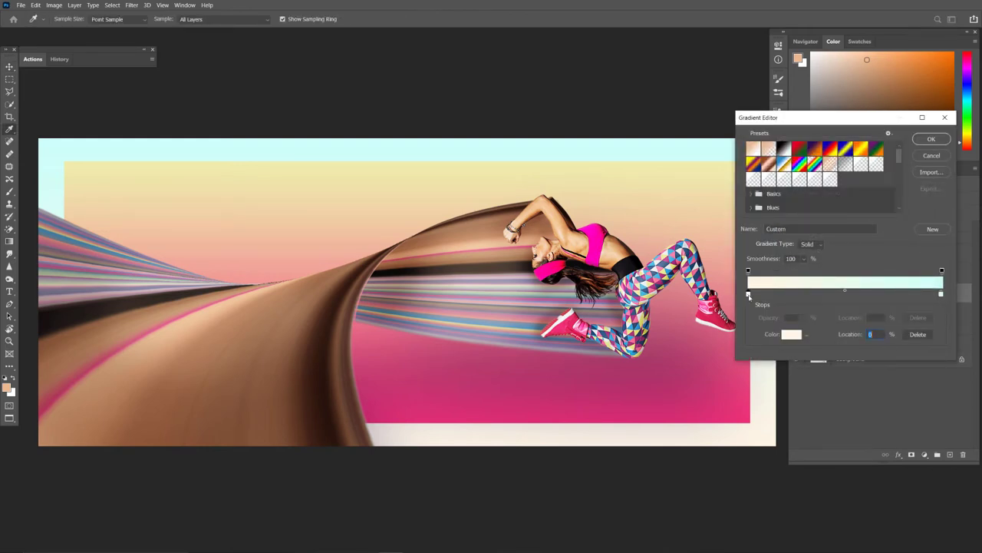
{"action": "left_click", "coordinate": [792, 333]}
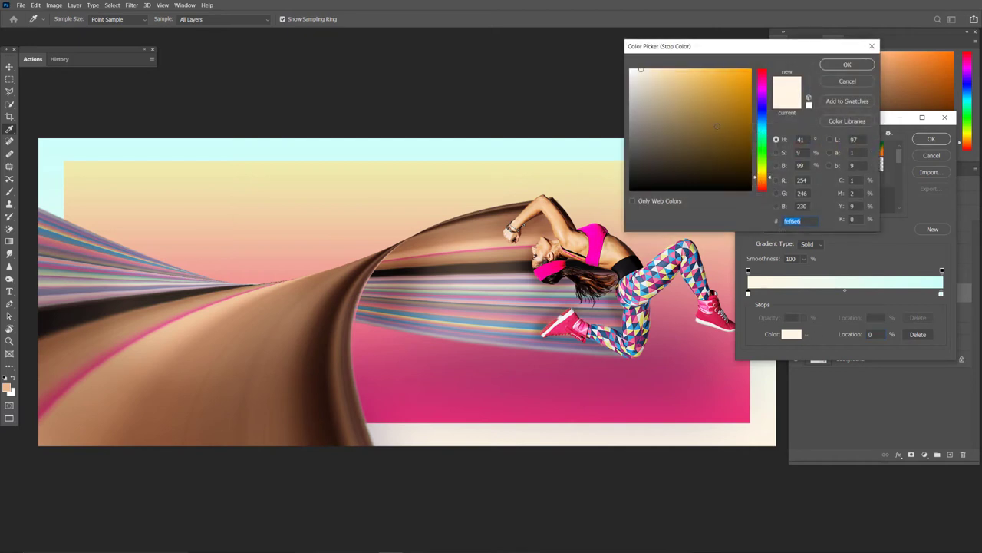
{"action": "left_click", "coordinate": [684, 72]}
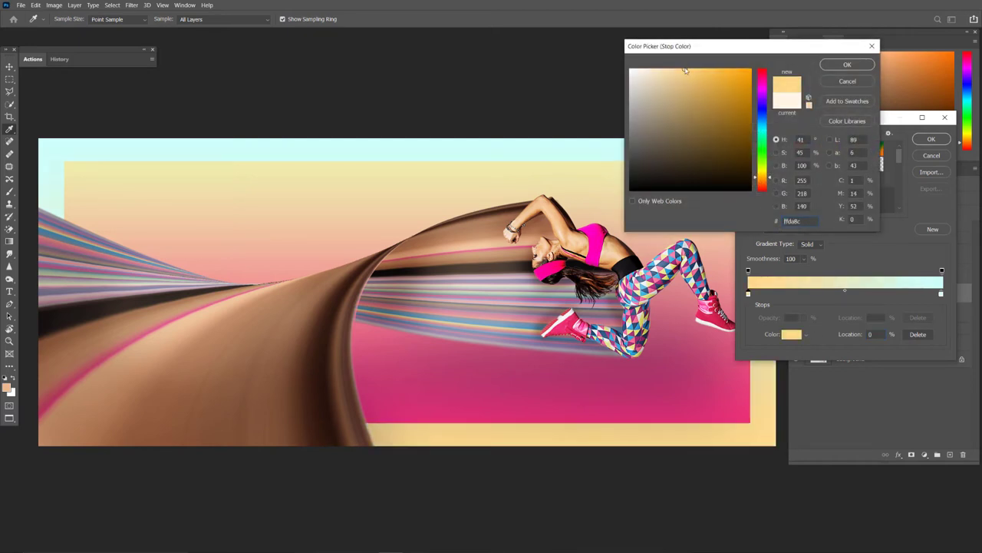
{"action": "left_click", "coordinate": [840, 65]}
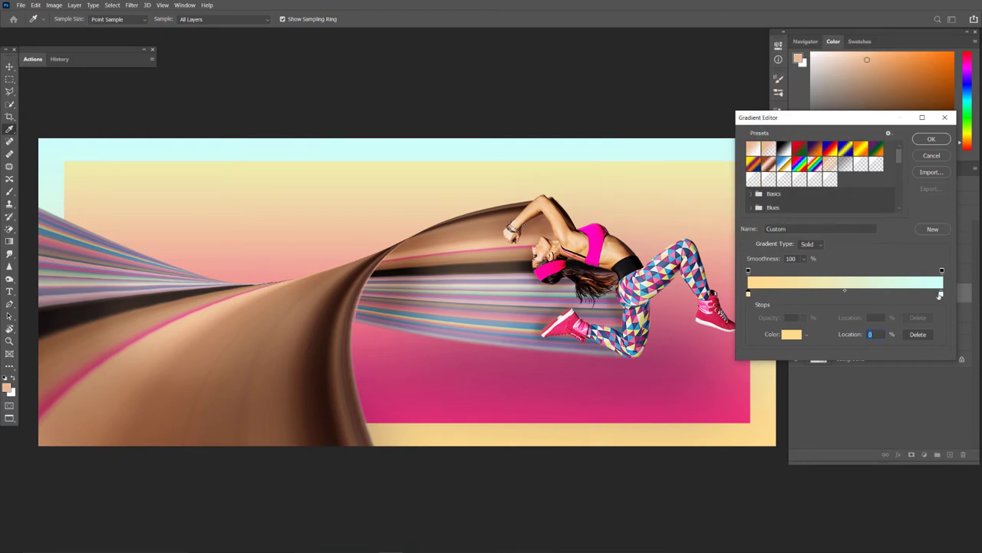
- Set the border's right stop to light blue #a3ccff and apply the gradient
{"action": "left_click", "coordinate": [941, 295]}
{"action": "left_click", "coordinate": [788, 336]}
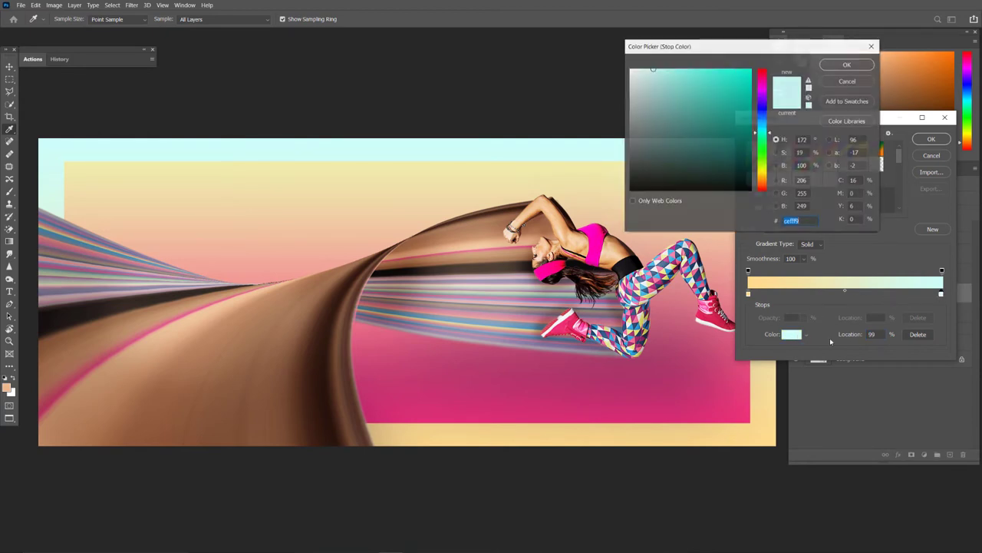
{"action": "left_click", "coordinate": [674, 68]}
{"action": "left_click_drag", "start_coordinate": [674, 68], "coordinate": [675, 69]}
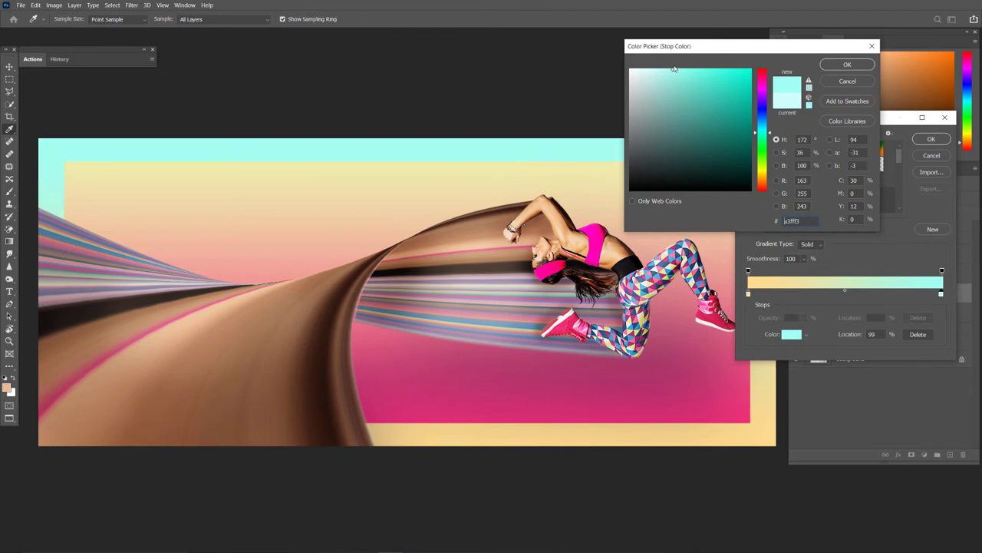
{"action": "left_click", "coordinate": [764, 120]}
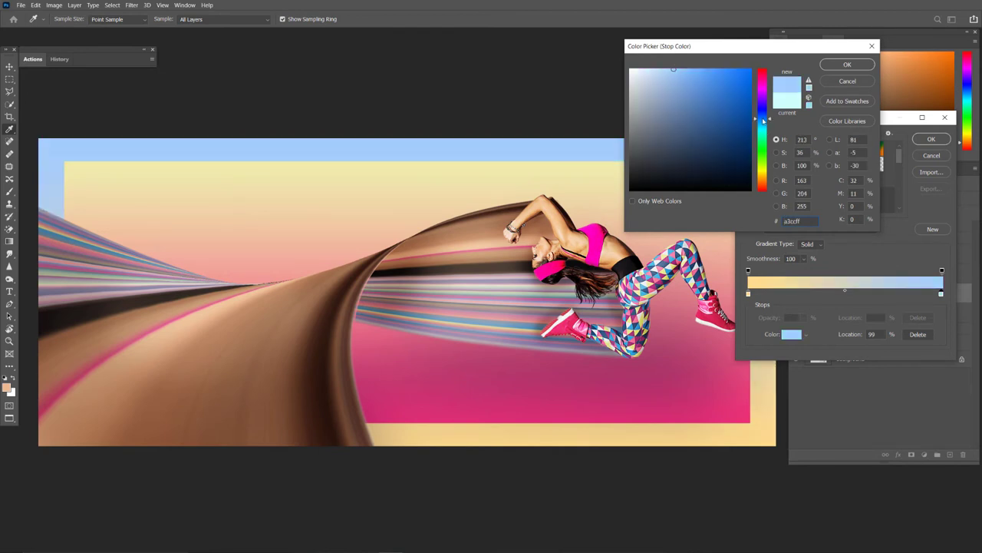
{"action": "left_click", "coordinate": [847, 64]}
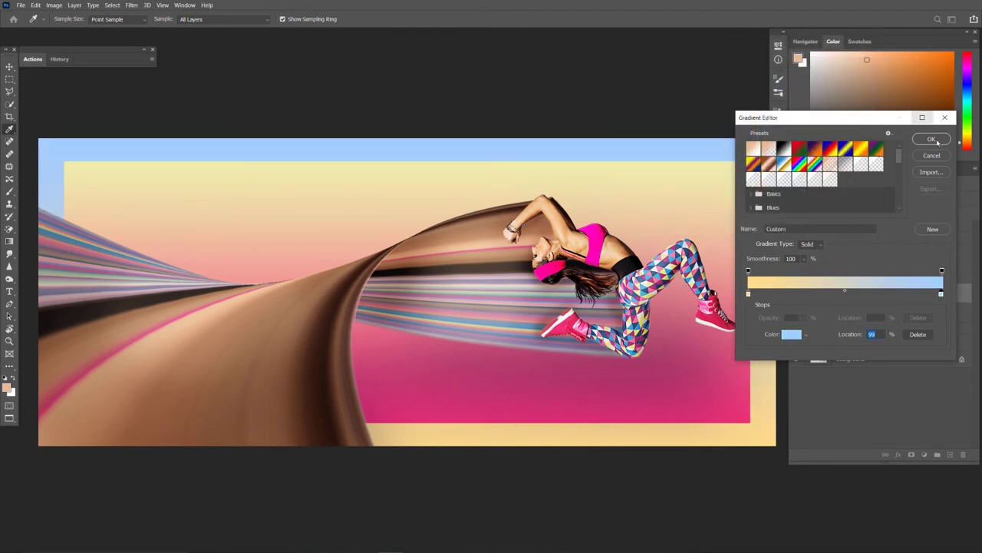
{"action": "left_click", "coordinate": [932, 139]}
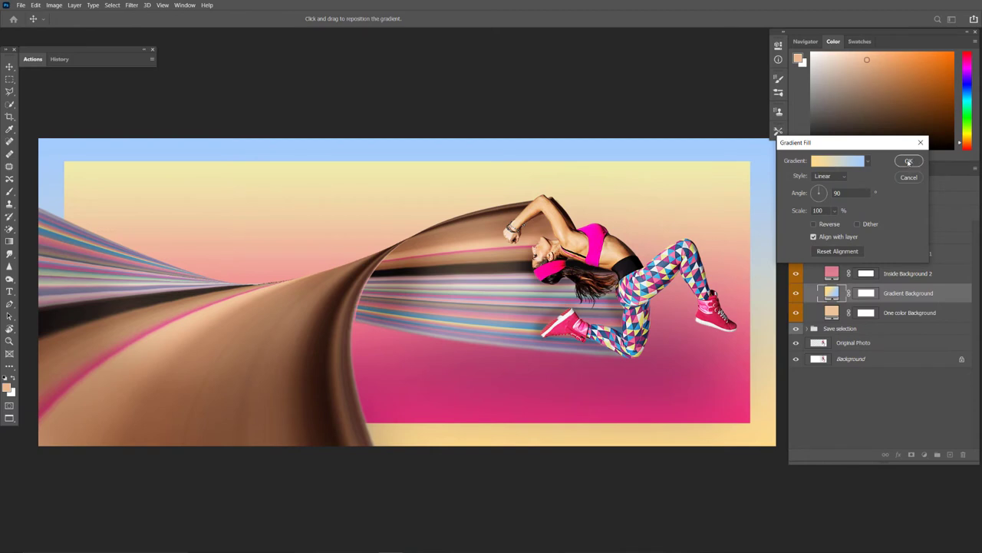
{"action": "left_click", "coordinate": [909, 161]}
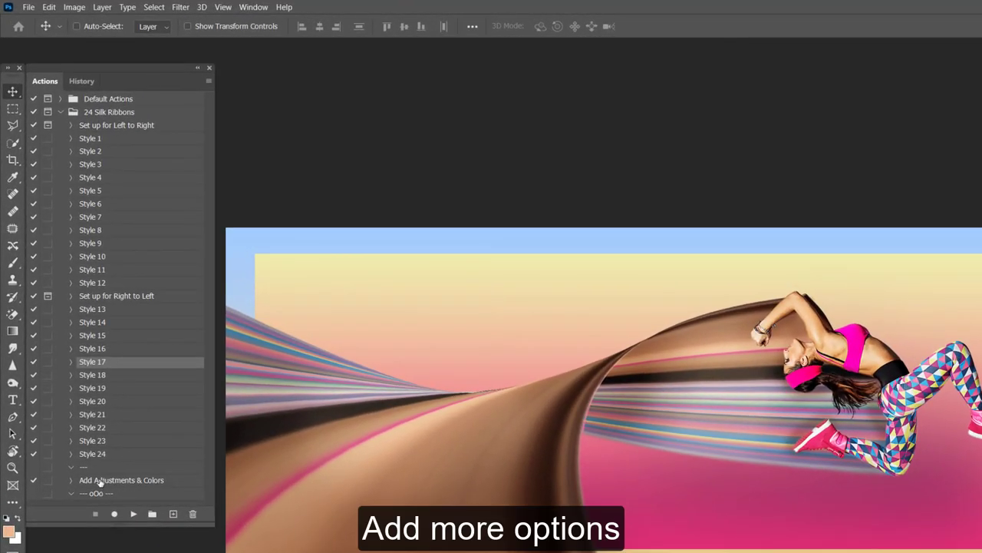
- Run the Add Adjustments & Colors action and compare the result with it hidden
{"action": "left_click", "coordinate": [104, 484]}
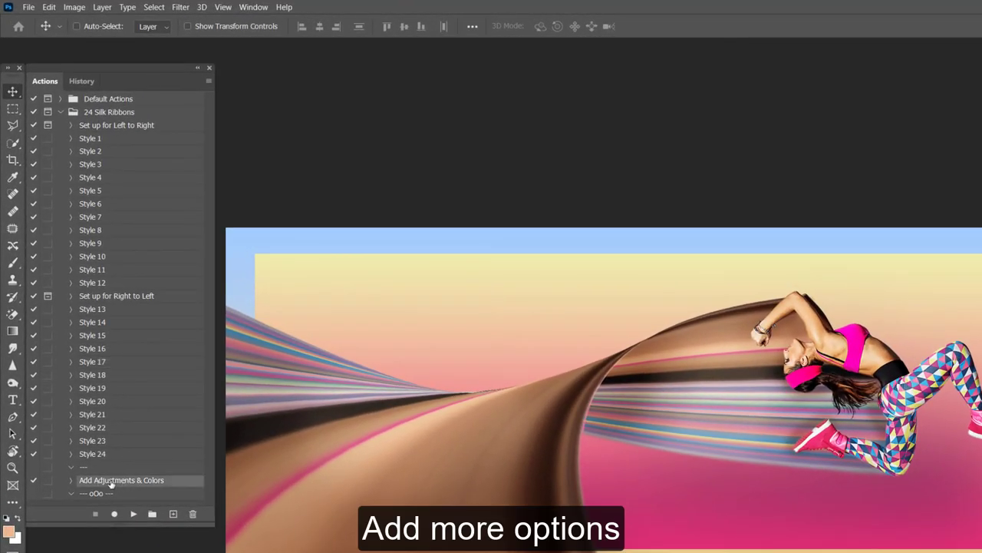
{"action": "left_click", "coordinate": [130, 514]}
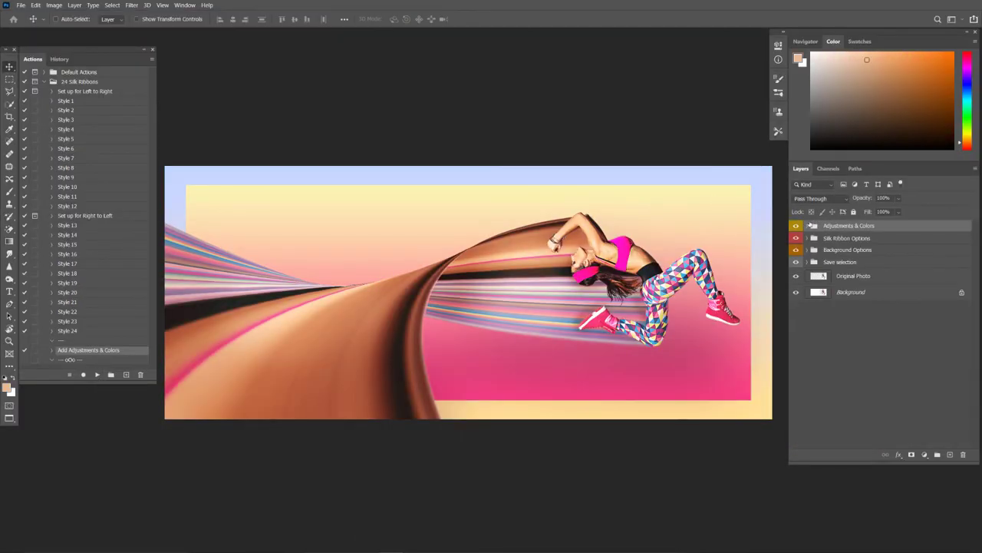
{"action": "left_click", "coordinate": [796, 227]}
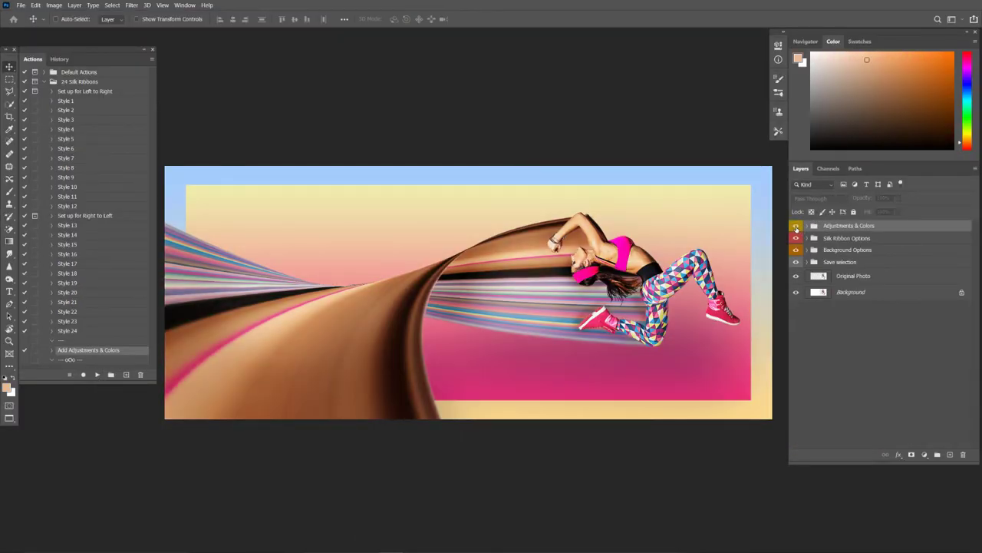
{"action": "left_click", "coordinate": [796, 227]}
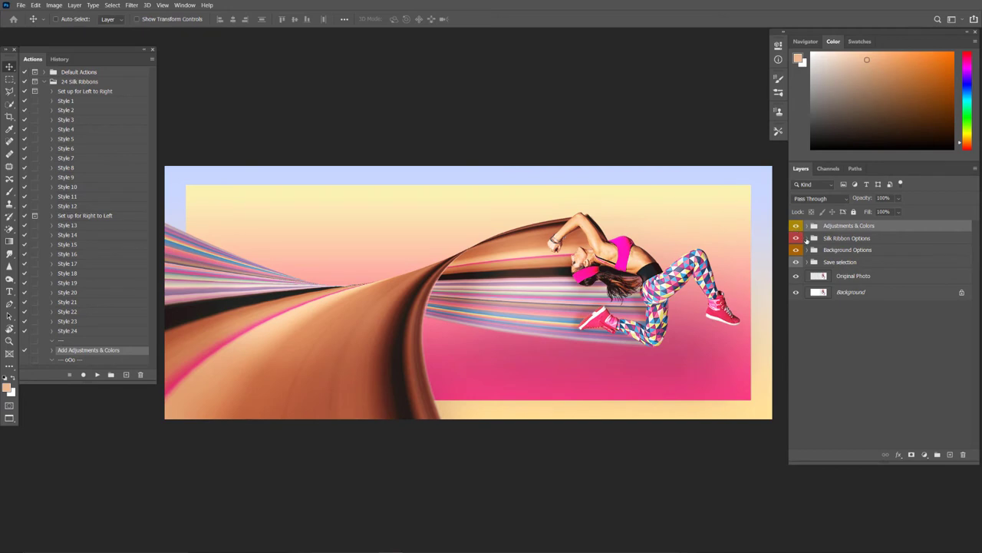
- Compare Enhance Silk Ribbon on and off inside Silk Ribbon Options, then expand Adjustments & Colors
{"action": "left_click", "coordinate": [806, 238]}
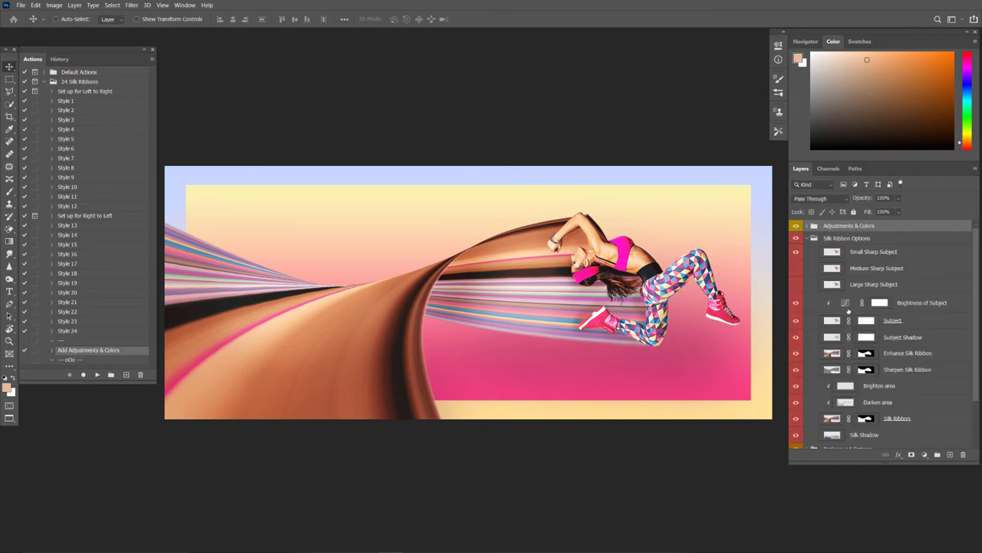
{"action": "scroll", "coordinate": [840, 292], "scroll_direction": "down", "scroll_amount": 2}
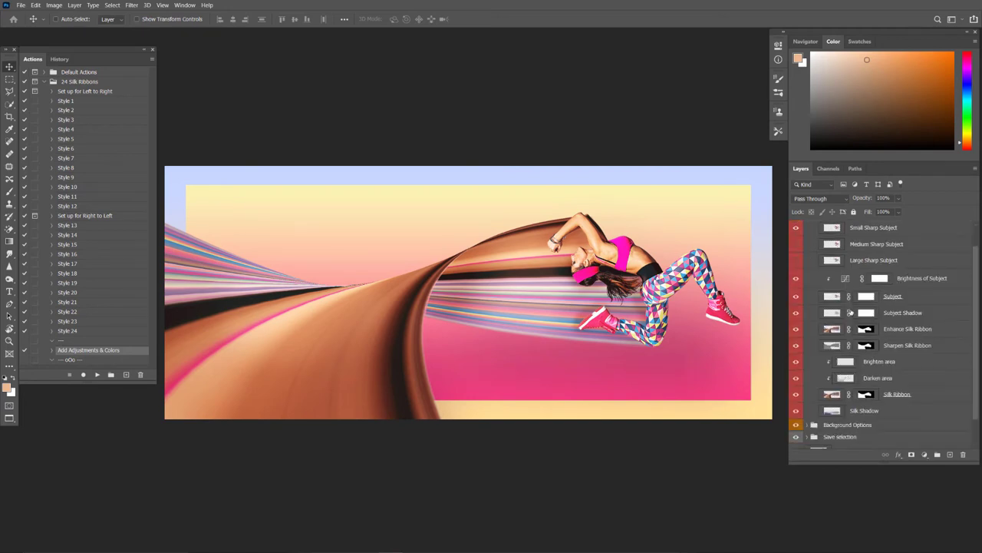
{"action": "left_click", "coordinate": [796, 329]}
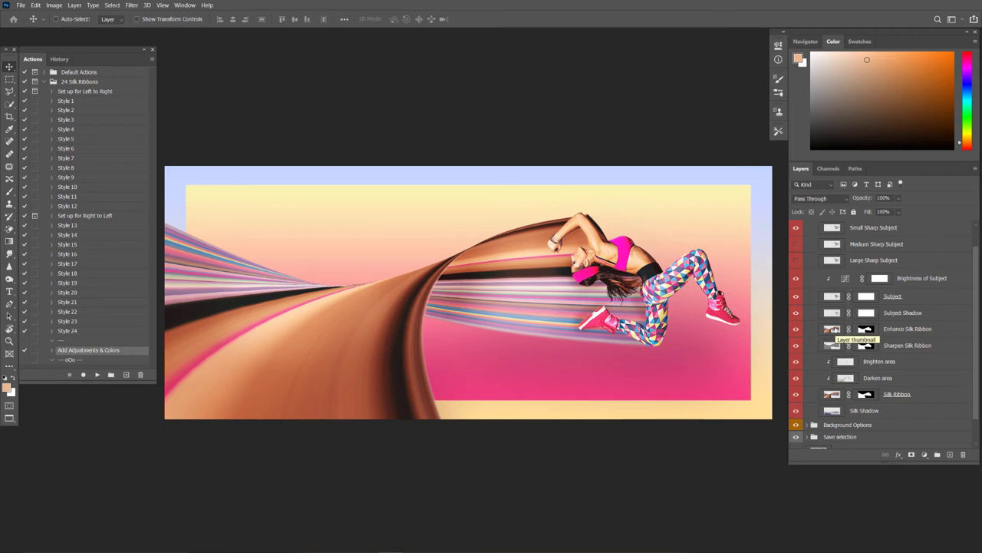
{"action": "scroll", "coordinate": [834, 330], "scroll_direction": "up", "scroll_amount": 2}
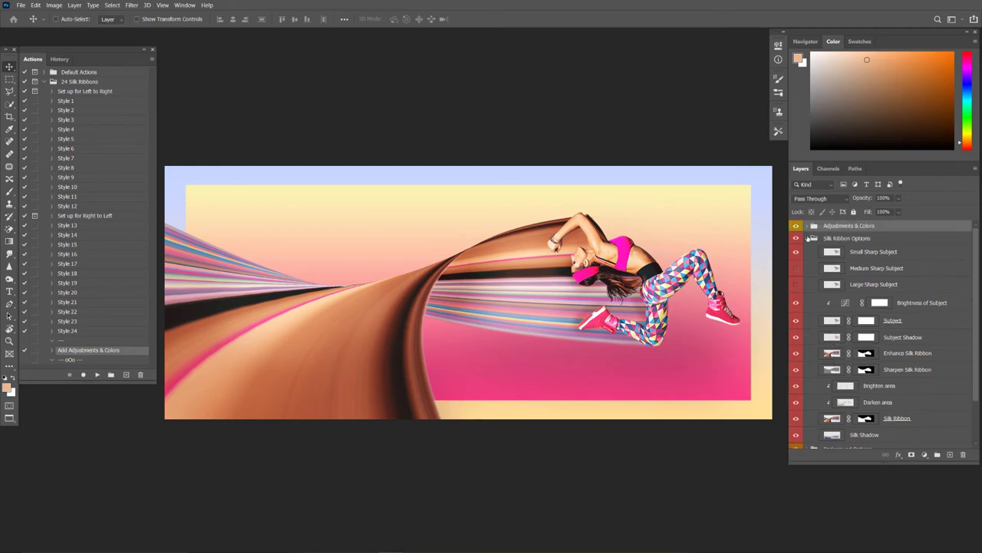
{"action": "left_click", "coordinate": [808, 239]}
{"action": "left_click", "coordinate": [807, 226]}
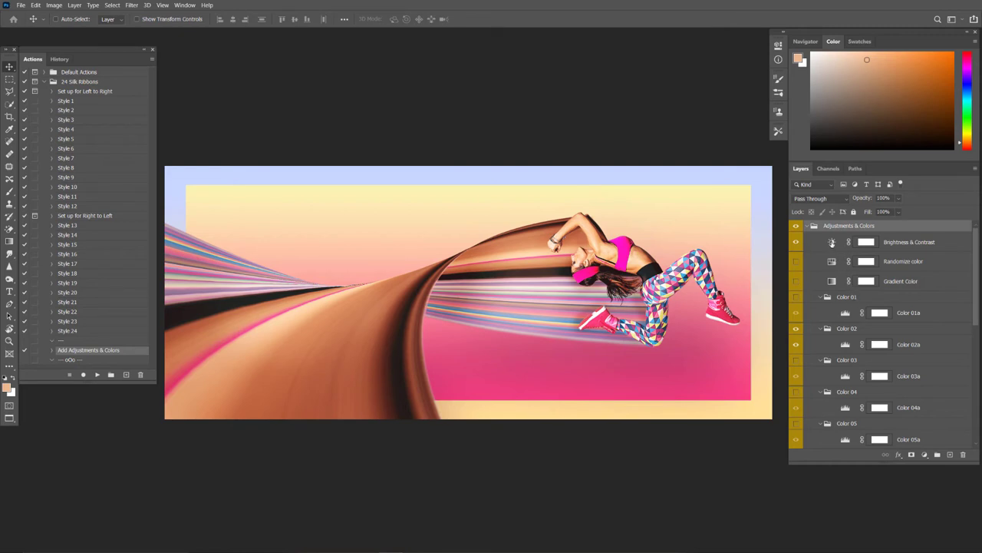
- Raise Brightness & Contrast slightly to brightness 1, contrast 5
{"action": "double_click", "coordinate": [832, 243]}
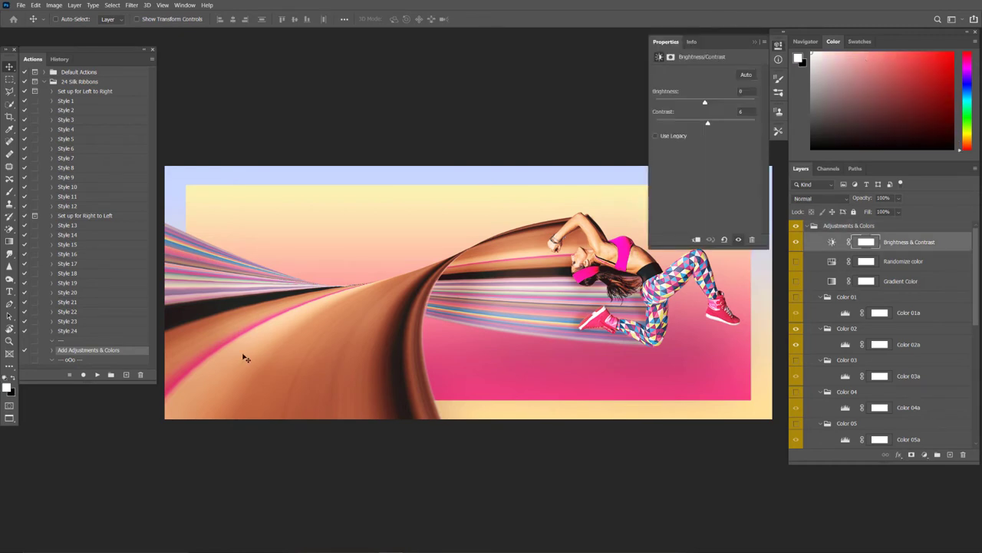
{"action": "mouse_move", "coordinate": [89, 383]}
{"action": "left_mouse_down"}
{"action": "mouse_move", "coordinate": [114, 230]}
{"action": "mouse_move", "coordinate": [114, 126]}
{"action": "left_mouse_up"}
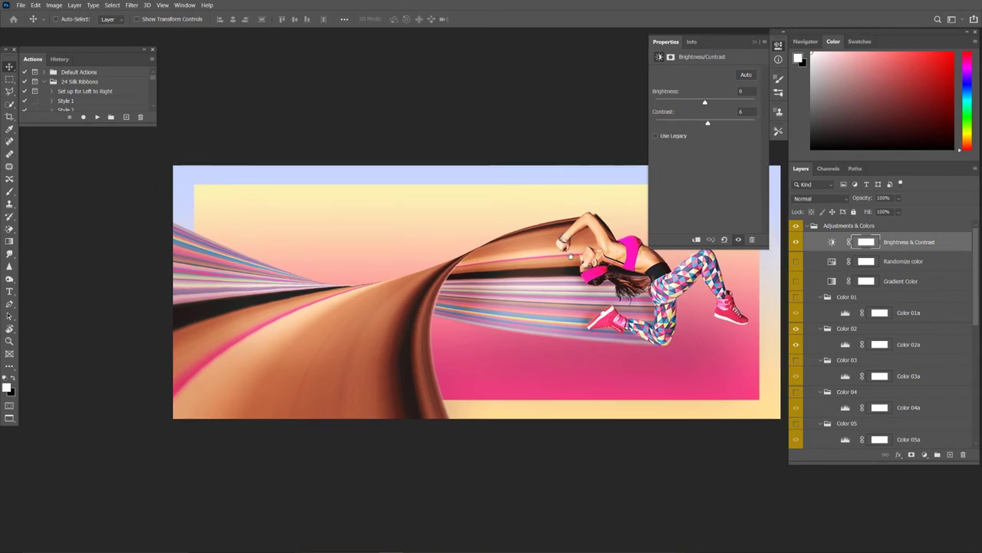
{"action": "mouse_move", "coordinate": [704, 102]}
{"action": "left_mouse_down"}
{"action": "mouse_move", "coordinate": [713, 105]}
{"action": "mouse_move", "coordinate": [663, 125]}
{"action": "mouse_move", "coordinate": [708, 125]}
{"action": "left_mouse_up"}
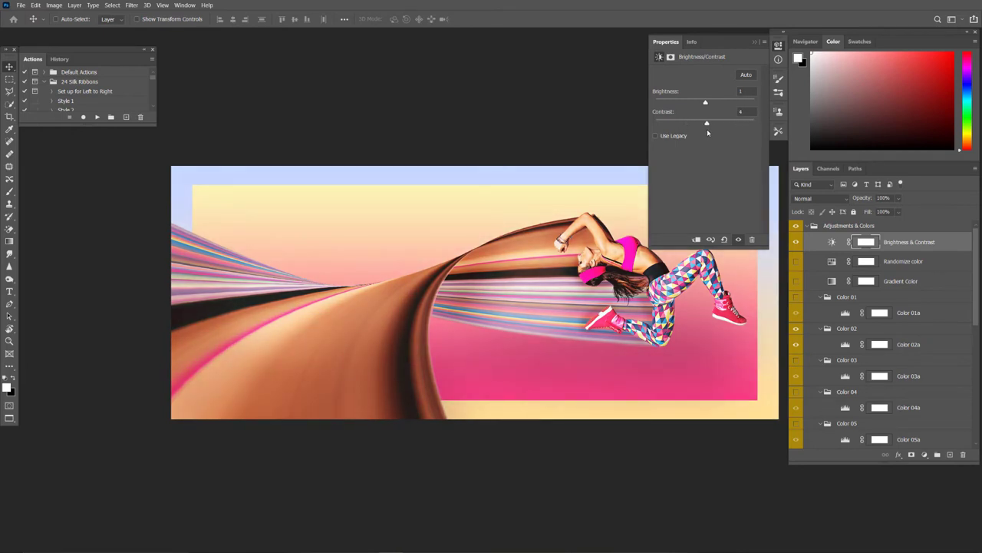
- Turn on Randomize color and shift its Hue to -137
{"action": "left_click", "coordinate": [796, 262]}
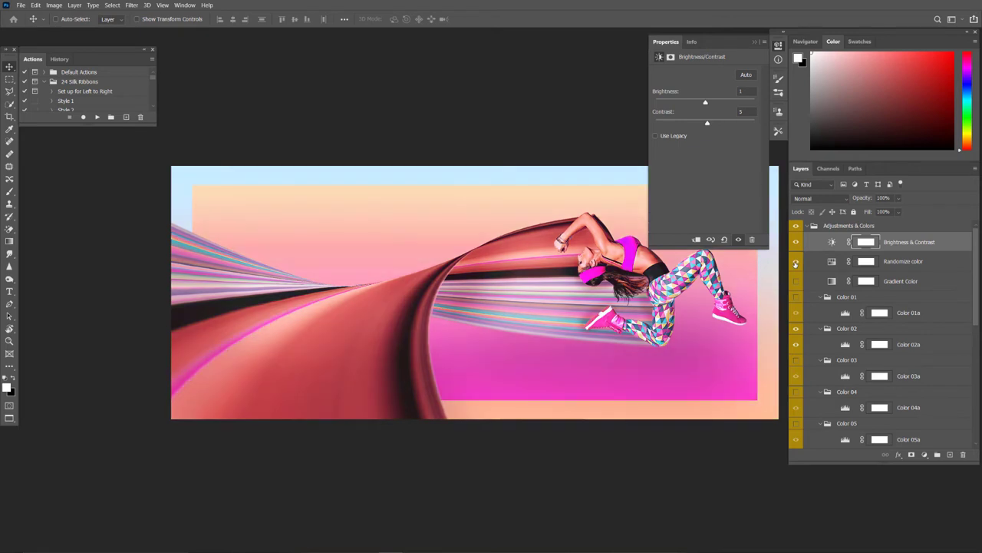
{"action": "left_click", "coordinate": [833, 261]}
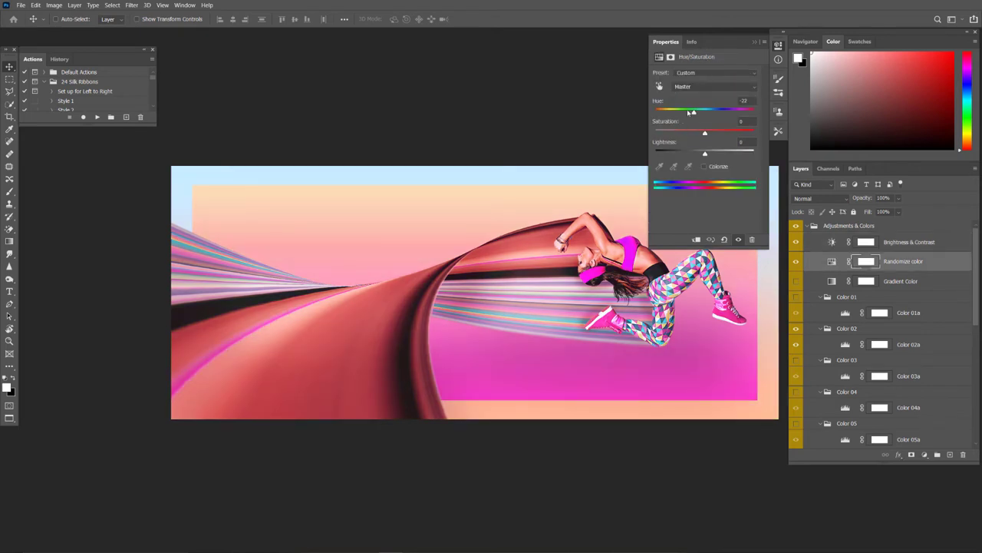
{"action": "mouse_move", "coordinate": [690, 112]}
{"action": "left_mouse_down"}
{"action": "mouse_move", "coordinate": [722, 112]}
{"action": "mouse_move", "coordinate": [665, 114]}
{"action": "left_mouse_up"}
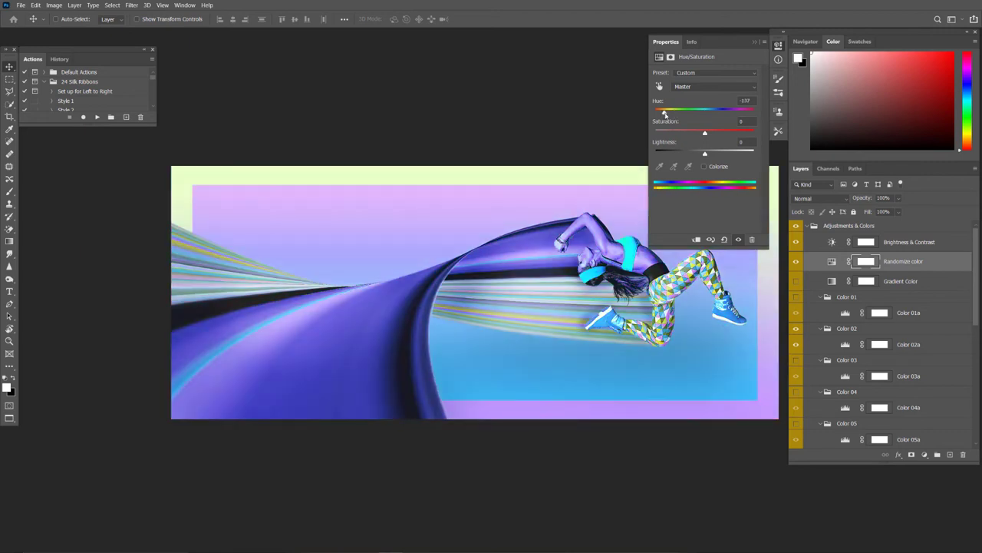
- Switch off Randomize color and turn on the Gradient Color map
{"action": "left_click", "coordinate": [778, 44]}
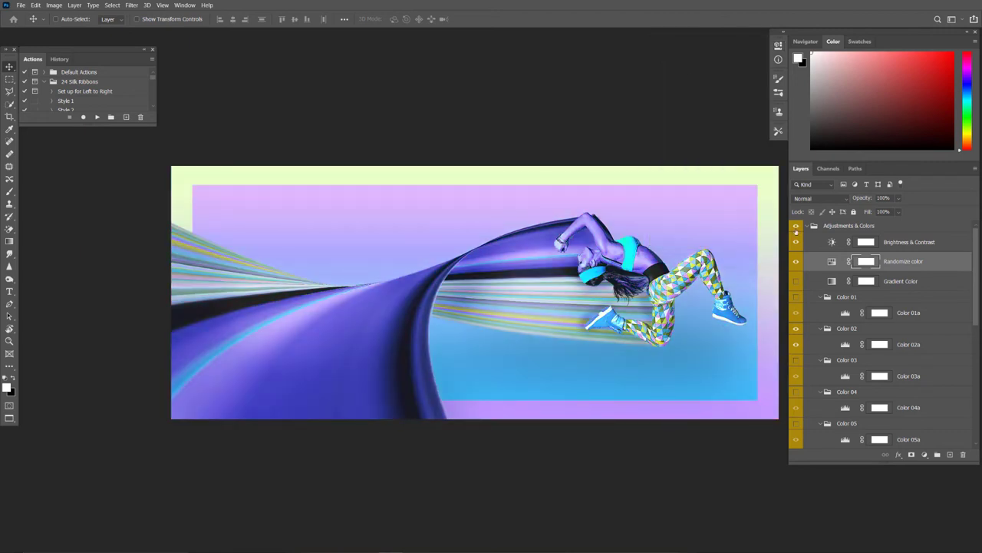
{"action": "left_click", "coordinate": [797, 262]}
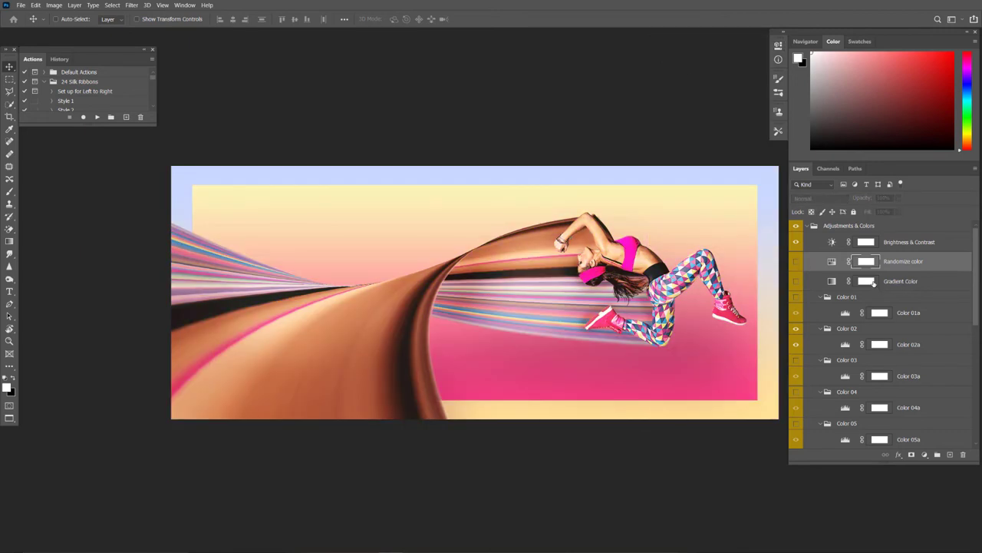
{"action": "left_click", "coordinate": [796, 281]}
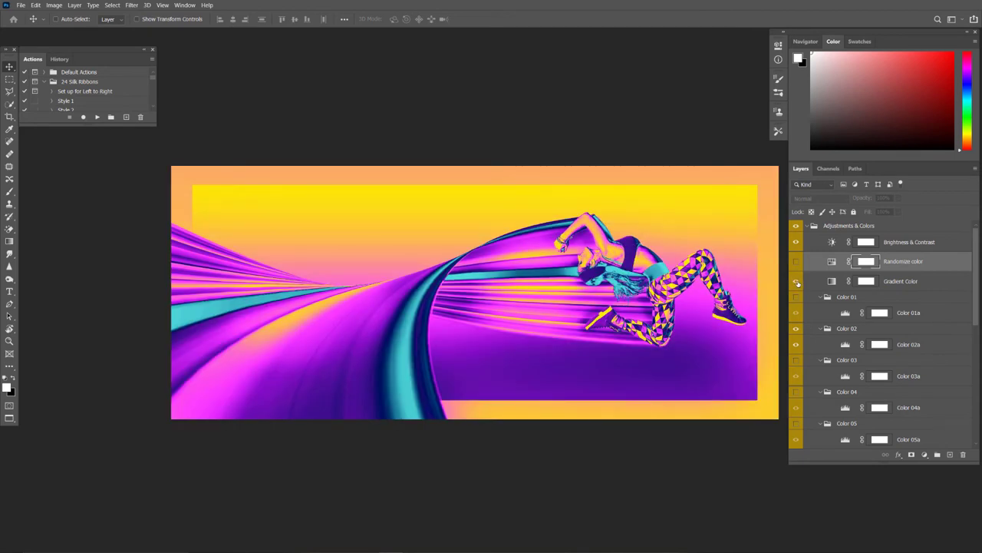
{"action": "left_click", "coordinate": [797, 281]}
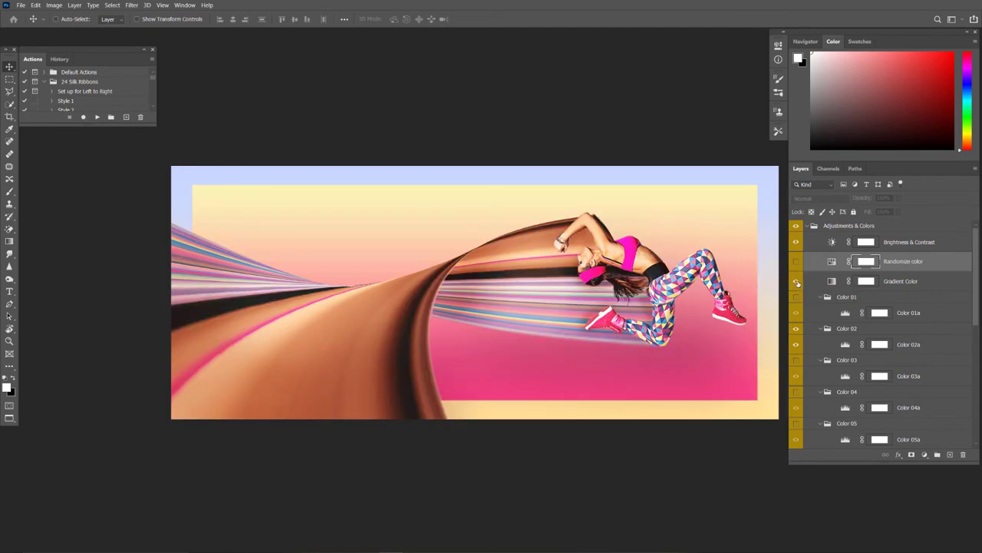
{"action": "left_click", "coordinate": [797, 282]}
- Load the Violet, Orange preset into the Gradient Color map and brighten its start stop to violet #7d29ff
{"action": "double_click", "coordinate": [831, 281]}
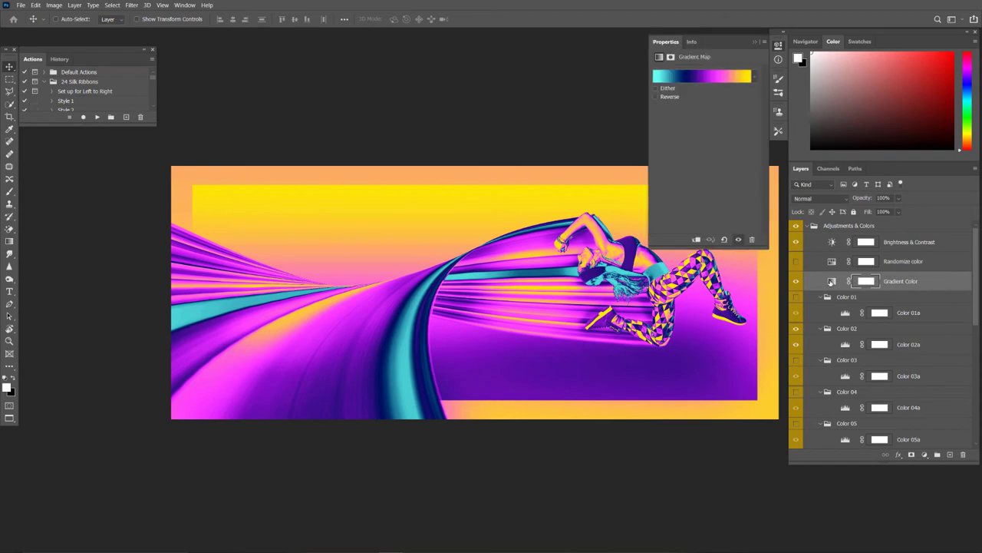
{"action": "left_click", "coordinate": [699, 74]}
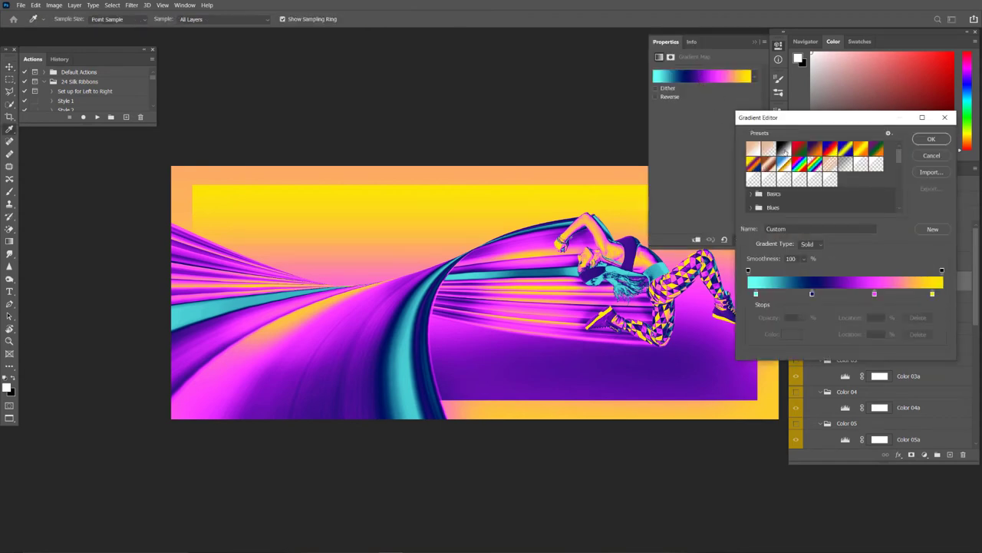
{"action": "left_click", "coordinate": [784, 148]}
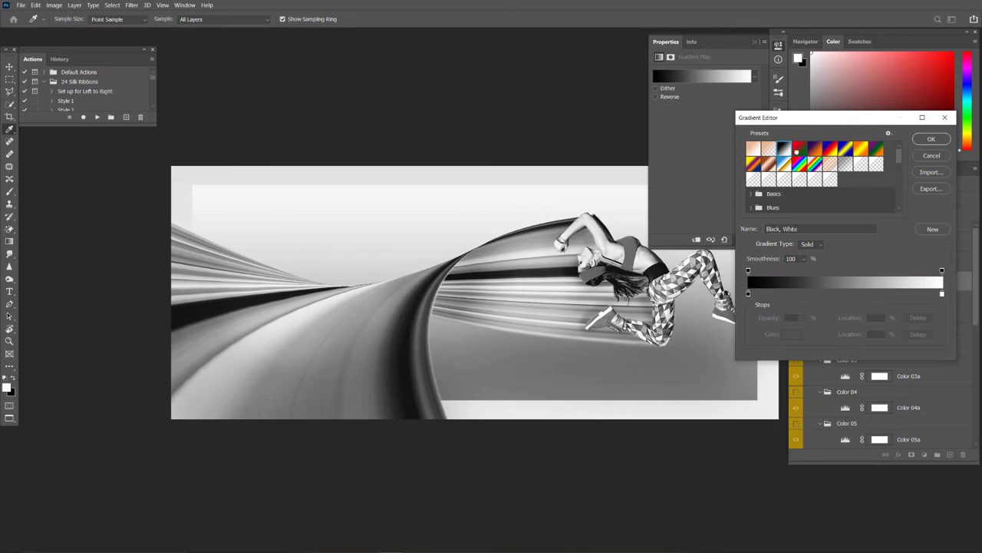
{"action": "left_click", "coordinate": [798, 149]}
{"action": "left_click", "coordinate": [814, 151]}
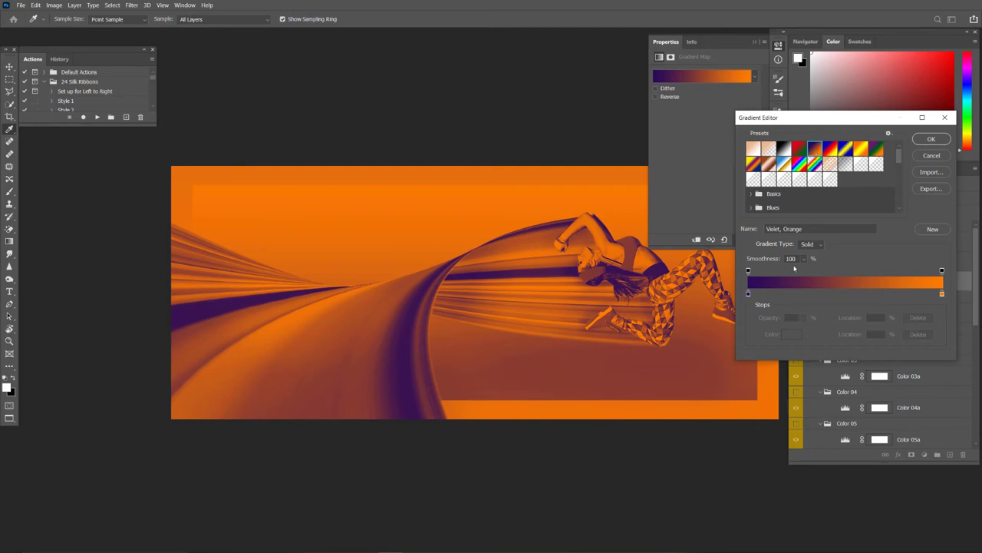
{"action": "left_click", "coordinate": [749, 295]}
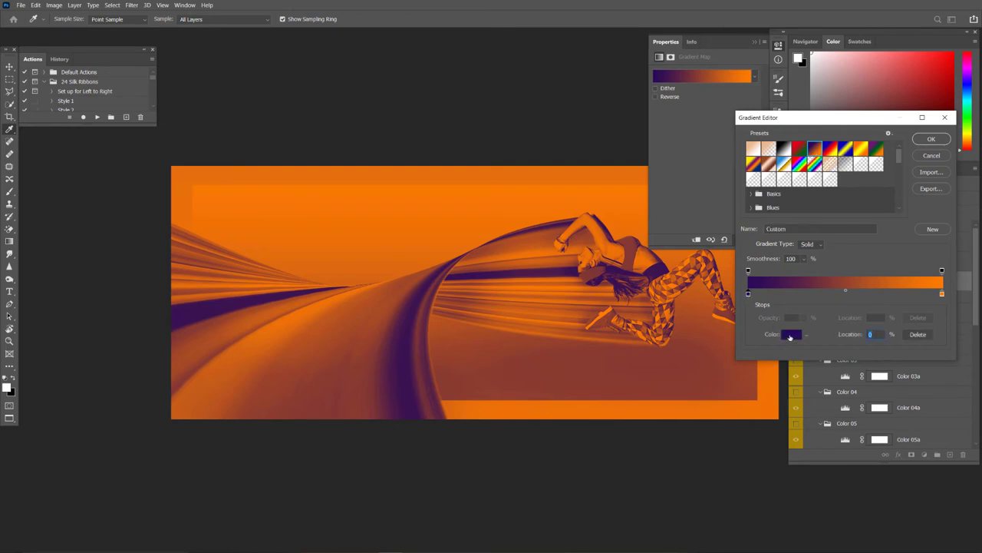
{"action": "left_click", "coordinate": [789, 336]}
{"action": "left_click", "coordinate": [721, 69]}
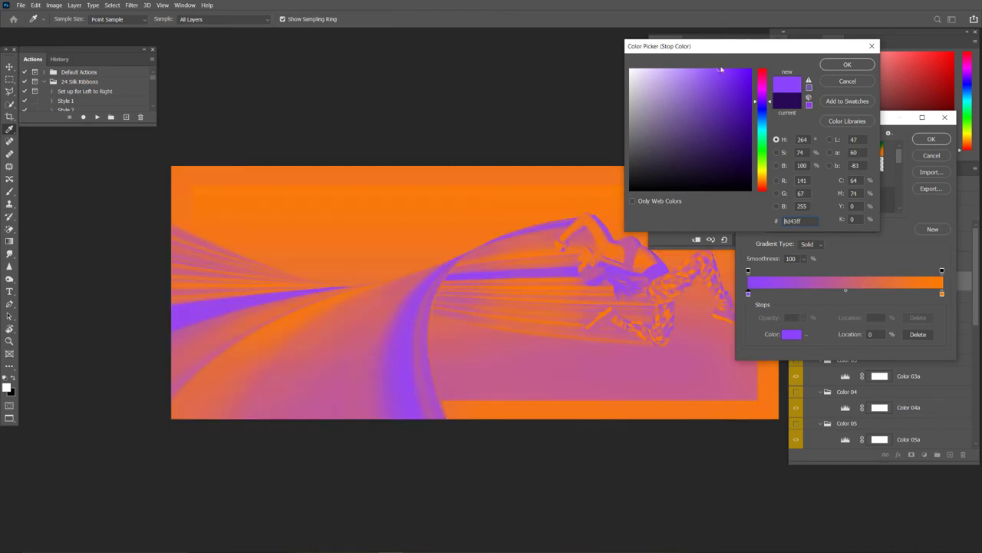
{"action": "left_click_drag", "start_coordinate": [720, 69], "coordinate": [731, 70]}
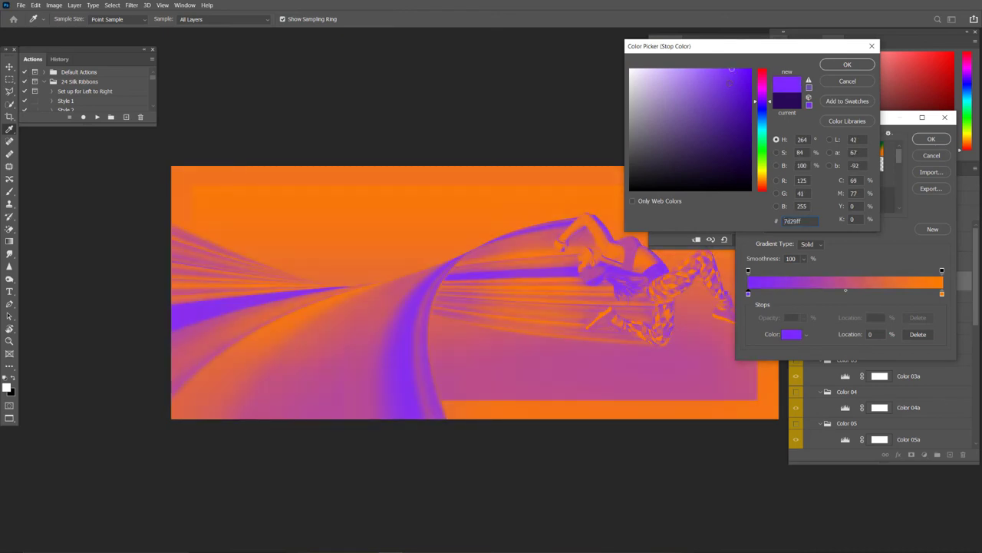
{"action": "left_click", "coordinate": [847, 65]}
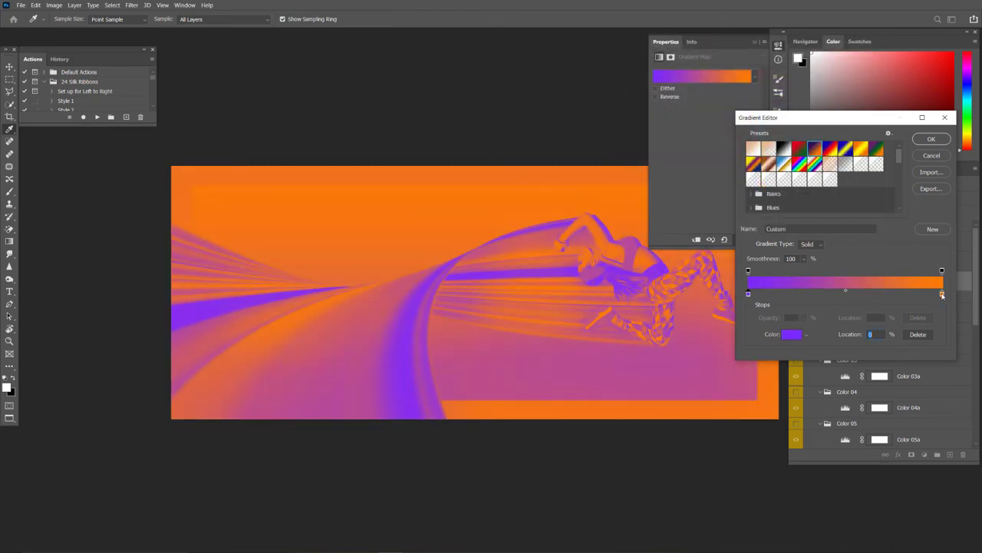
- Change the gradient's end stop to saturated golden yellow and accept the gradient
{"action": "left_click", "coordinate": [942, 294]}
{"action": "left_click", "coordinate": [790, 335]}
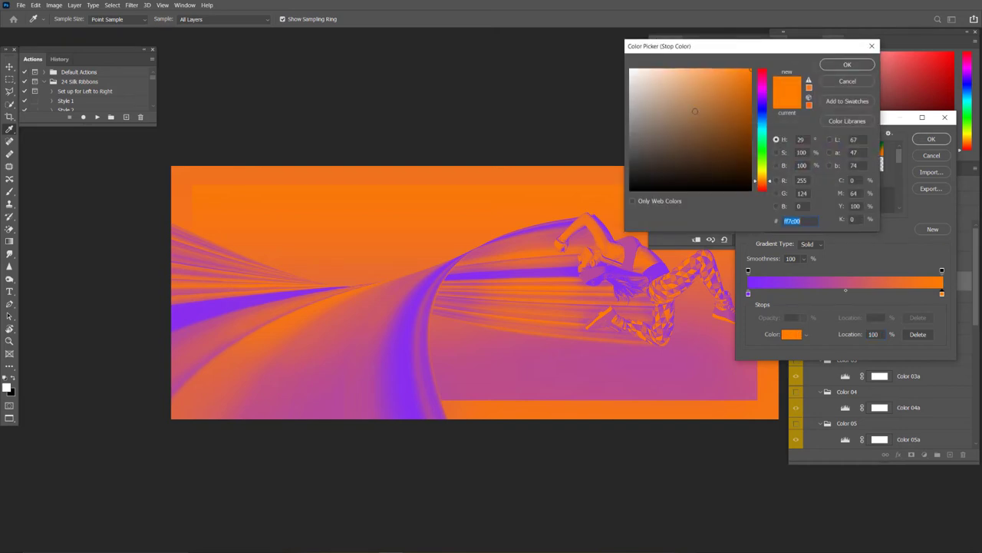
{"action": "left_click", "coordinate": [684, 73]}
{"action": "left_click_drag", "start_coordinate": [765, 175], "coordinate": [768, 176]}
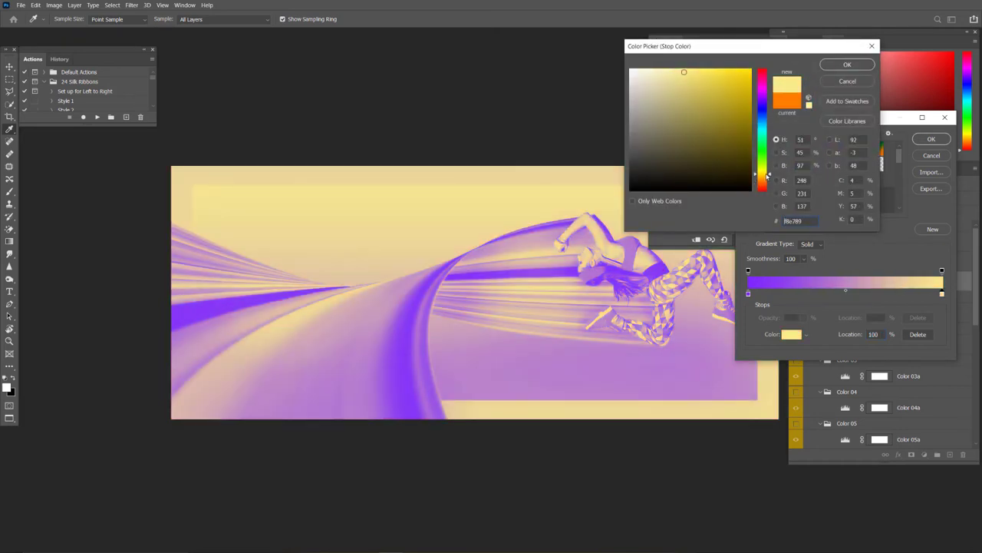
{"action": "mouse_move", "coordinate": [702, 88]}
{"action": "left_mouse_down"}
{"action": "mouse_move", "coordinate": [705, 69]}
{"action": "mouse_move", "coordinate": [727, 80]}
{"action": "left_mouse_up"}
{"action": "left_click", "coordinate": [848, 64]}
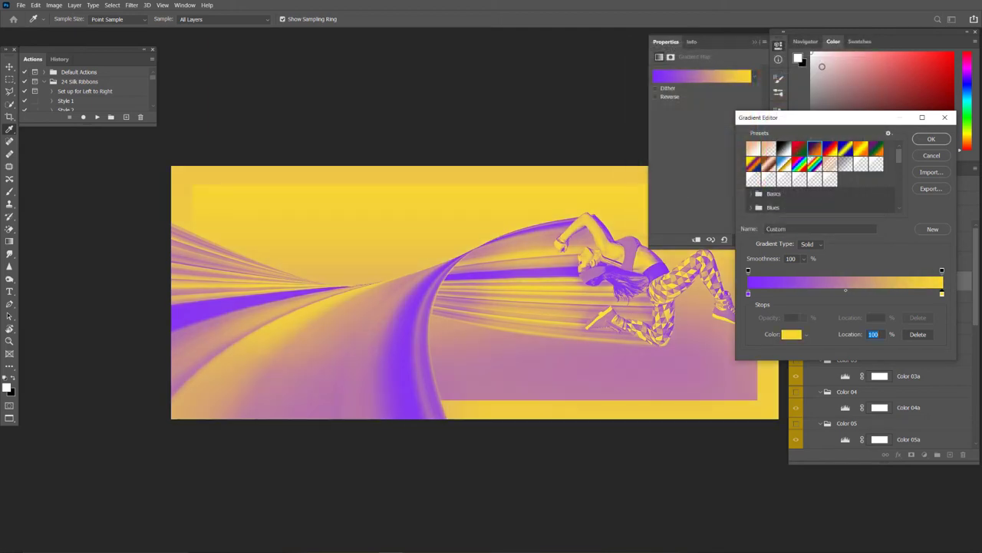
{"action": "left_click", "coordinate": [927, 139]}
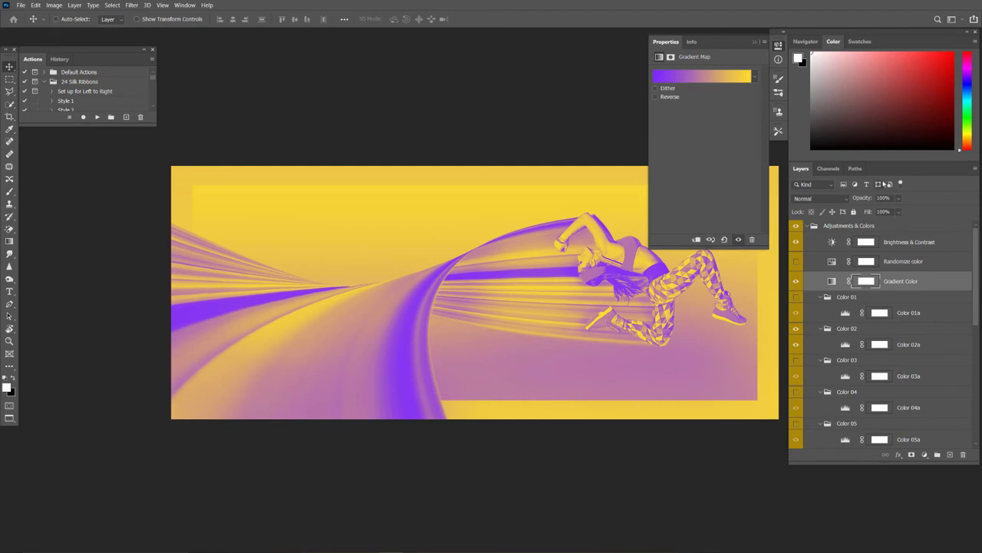
- Hide the Gradient Color map and compare the Color 01 and Color 02 variants
{"action": "left_click", "coordinate": [847, 221]}
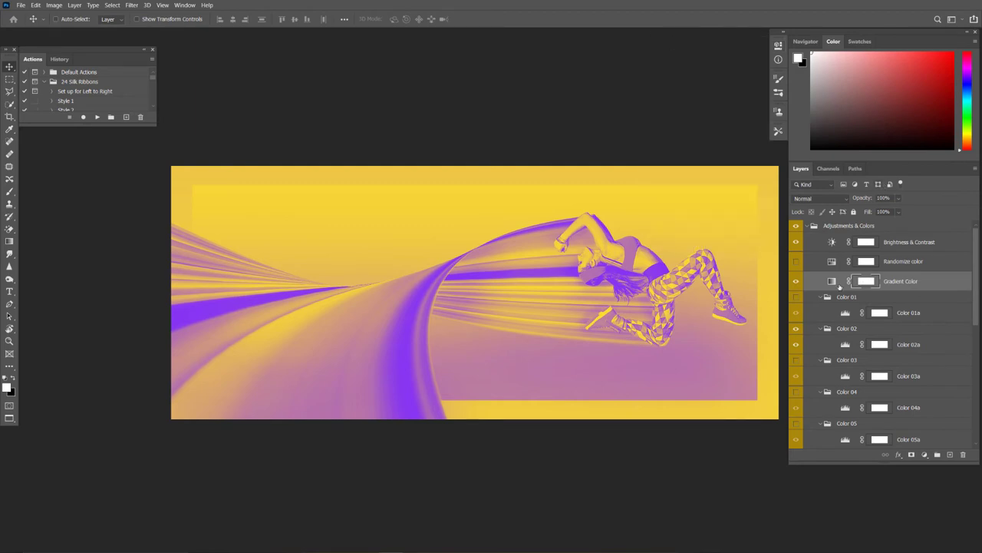
{"action": "left_click", "coordinate": [795, 282]}
{"action": "scroll", "coordinate": [800, 278], "scroll_direction": "down", "scroll_amount": 1}
{"action": "scroll", "coordinate": [805, 265], "scroll_direction": "down", "scroll_amount": 1}
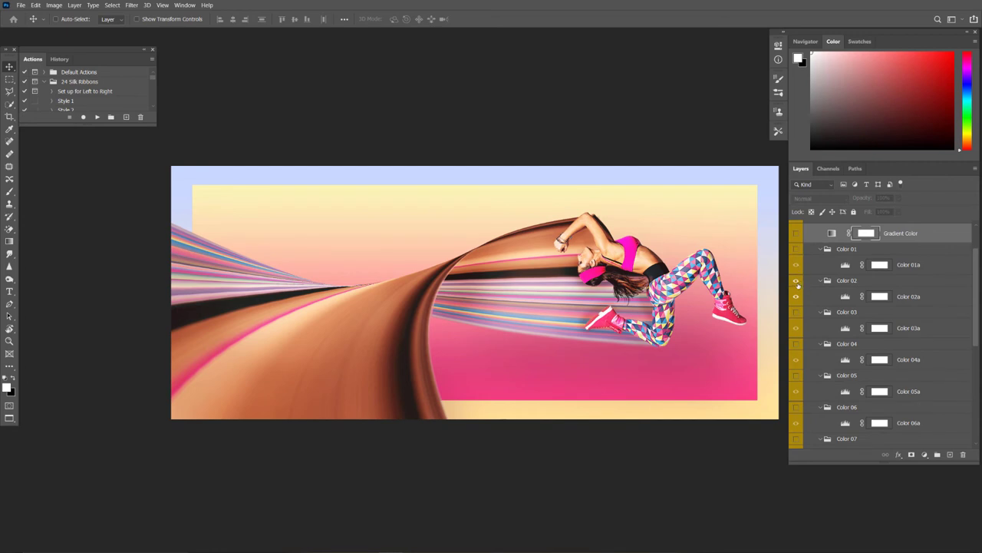
{"action": "left_click", "coordinate": [796, 282]}
{"action": "left_click", "coordinate": [796, 250]}
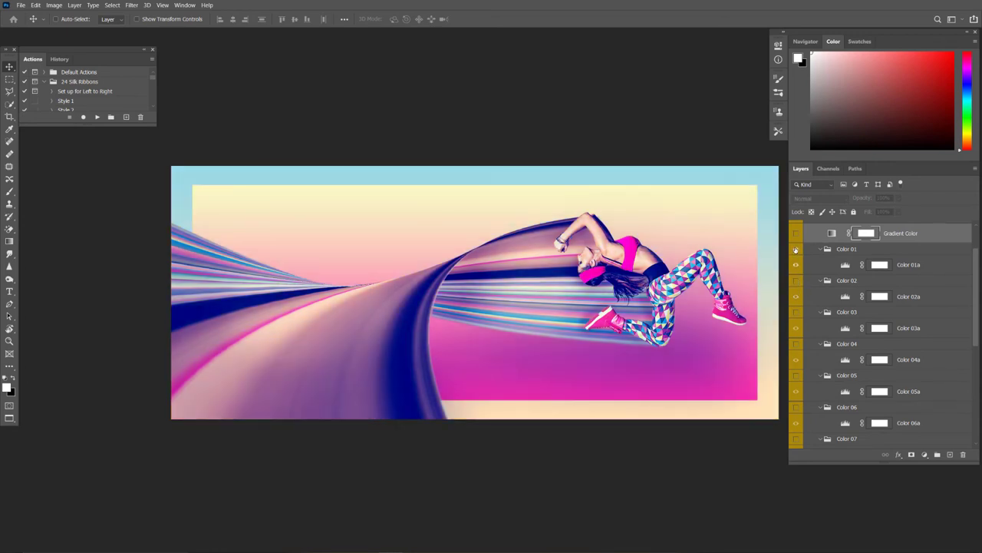
{"action": "left_click", "coordinate": [796, 250]}
{"action": "left_click", "coordinate": [797, 283]}
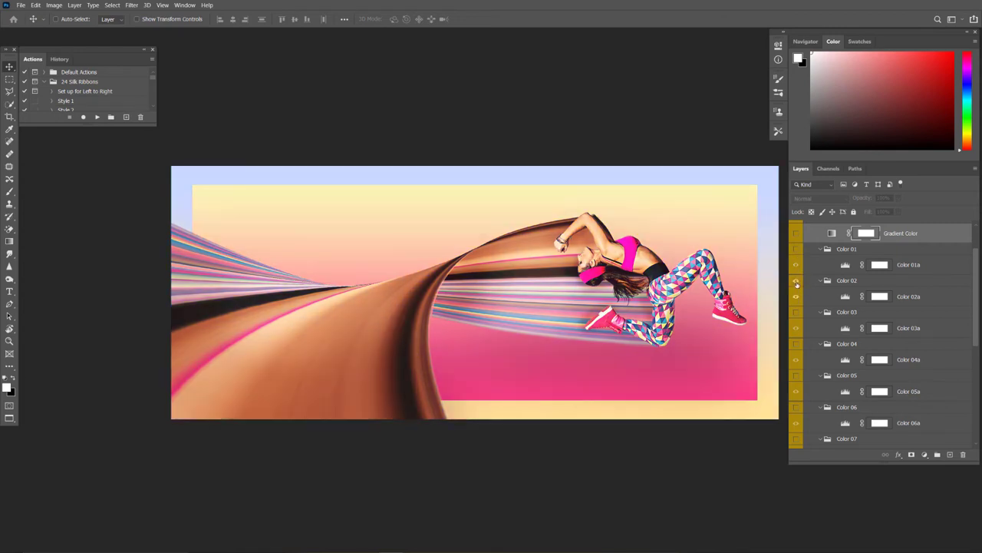
{"action": "left_click", "coordinate": [797, 283]}
- Preview each Color 03 through Color 10 variant and hide them again
{"action": "scroll", "coordinate": [797, 282], "scroll_direction": "down", "scroll_amount": 1}
{"action": "left_click", "coordinate": [796, 279]}
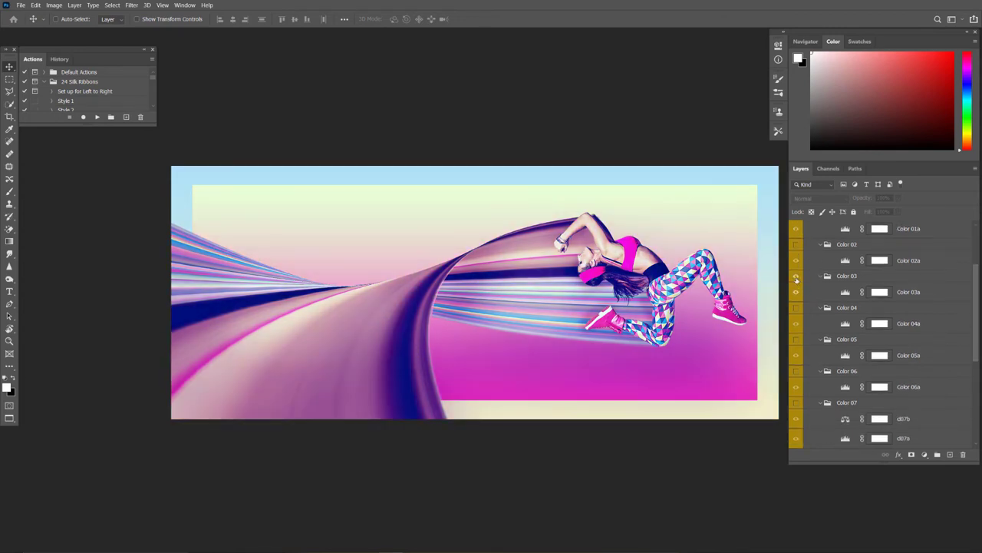
{"action": "left_click", "coordinate": [796, 278]}
{"action": "scroll", "coordinate": [797, 276], "scroll_direction": "down", "scroll_amount": 1}
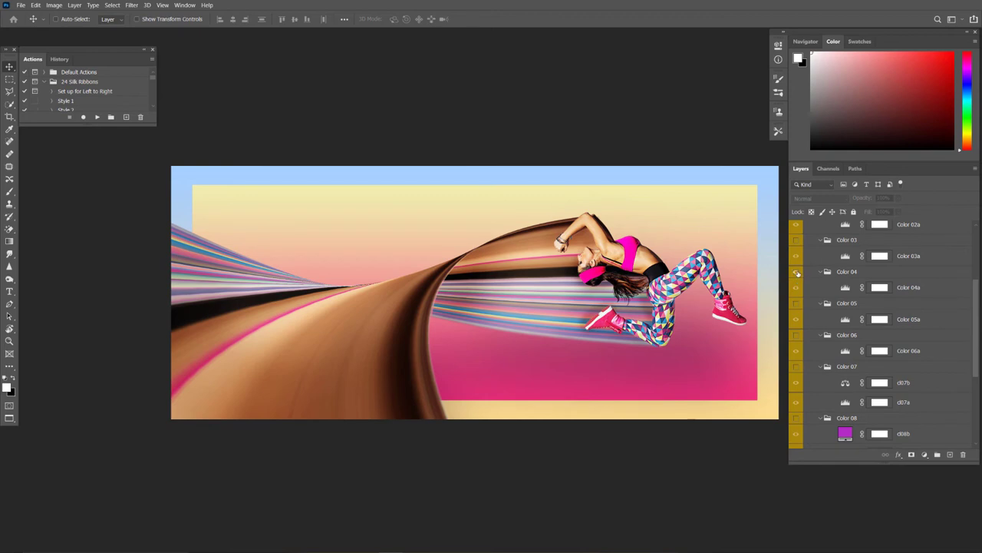
{"action": "left_click", "coordinate": [797, 273]}
{"action": "scroll", "coordinate": [796, 273], "scroll_direction": "down", "scroll_amount": 1}
{"action": "left_click", "coordinate": [797, 270]}
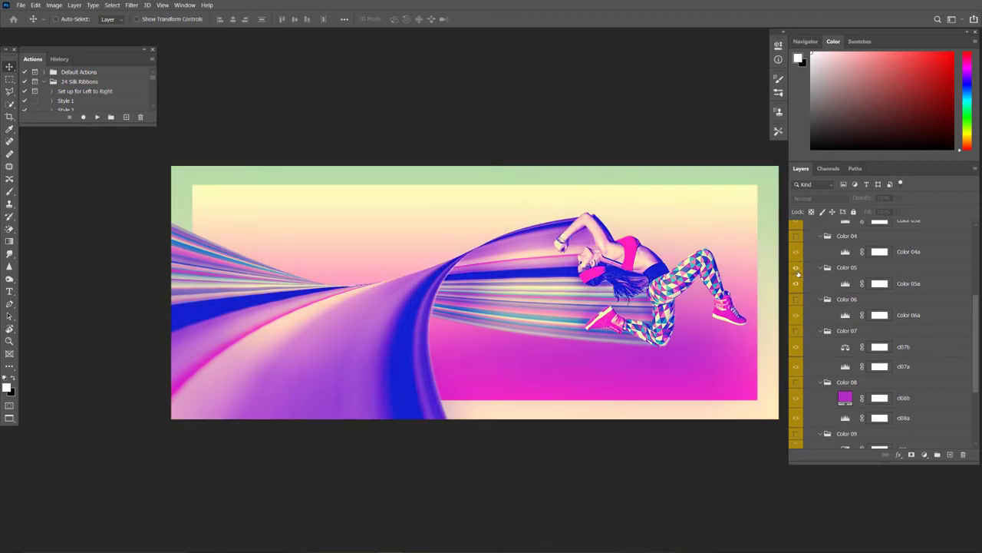
{"action": "left_click", "coordinate": [797, 270]}
{"action": "scroll", "coordinate": [796, 273], "scroll_direction": "down", "scroll_amount": 1}
{"action": "left_click", "coordinate": [797, 276]}
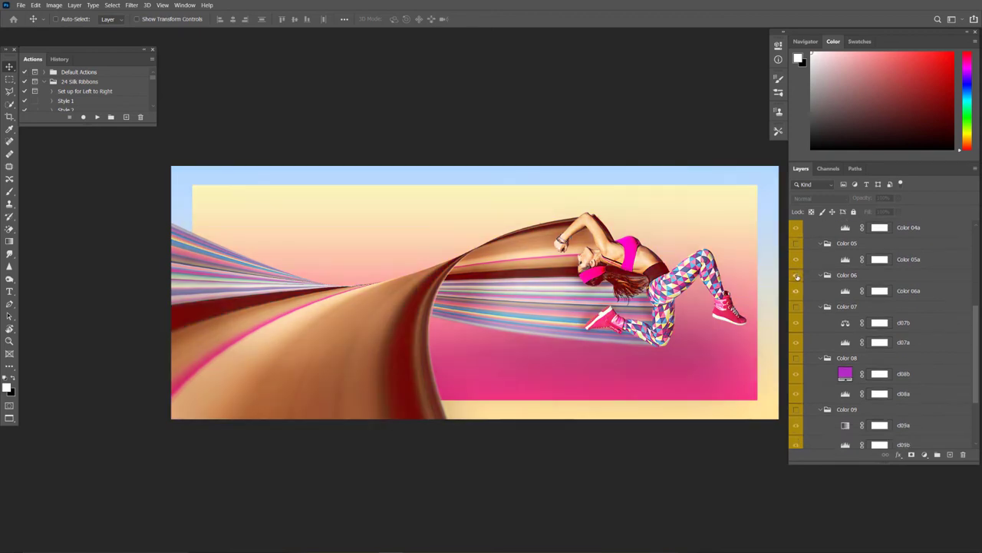
{"action": "left_click", "coordinate": [798, 277]}
{"action": "scroll", "coordinate": [797, 276], "scroll_direction": "down", "scroll_amount": 1}
{"action": "left_click", "coordinate": [796, 273]}
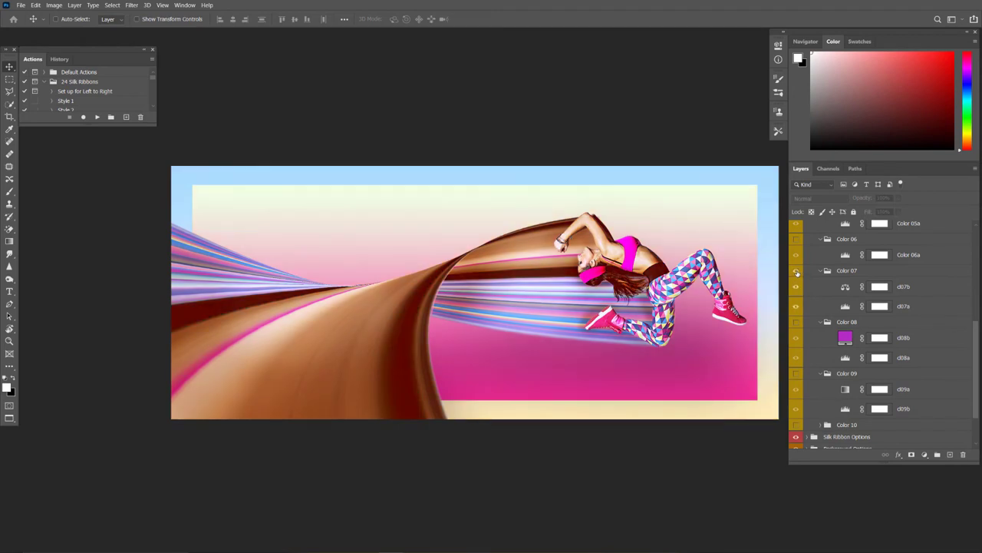
{"action": "scroll", "coordinate": [797, 273], "scroll_direction": "down", "scroll_amount": 1}
{"action": "left_click", "coordinate": [797, 288]}
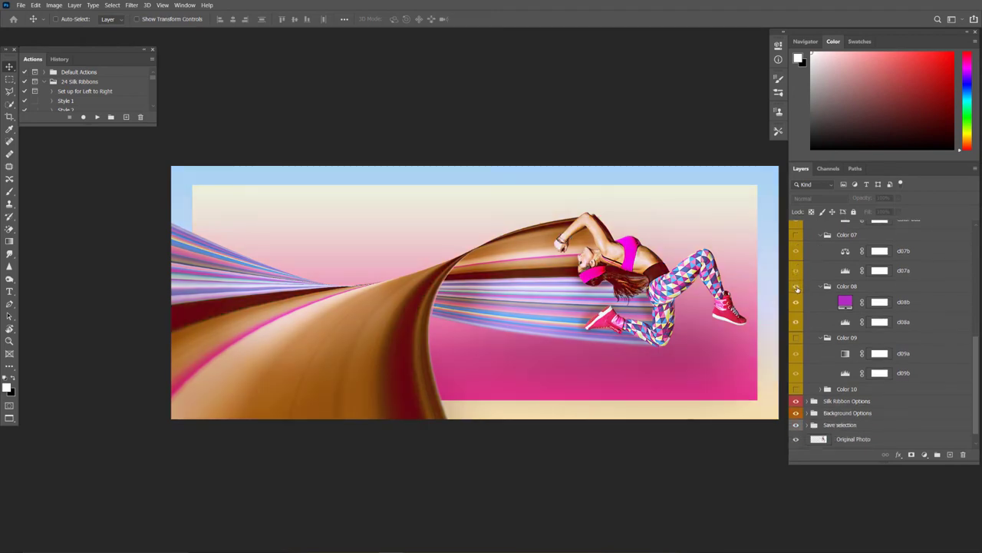
{"action": "left_click", "coordinate": [796, 322]}
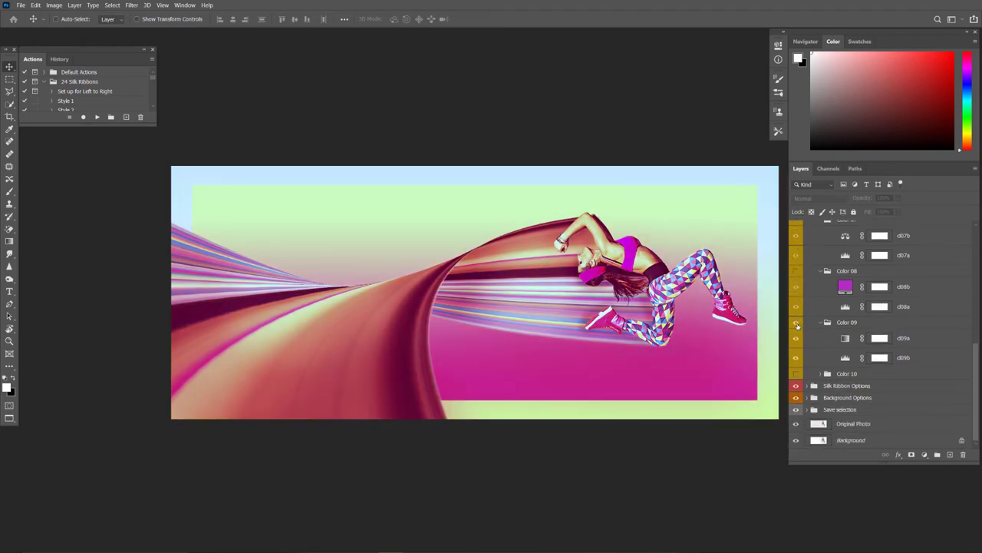
{"action": "left_click", "coordinate": [797, 323]}
{"action": "left_click", "coordinate": [796, 374]}
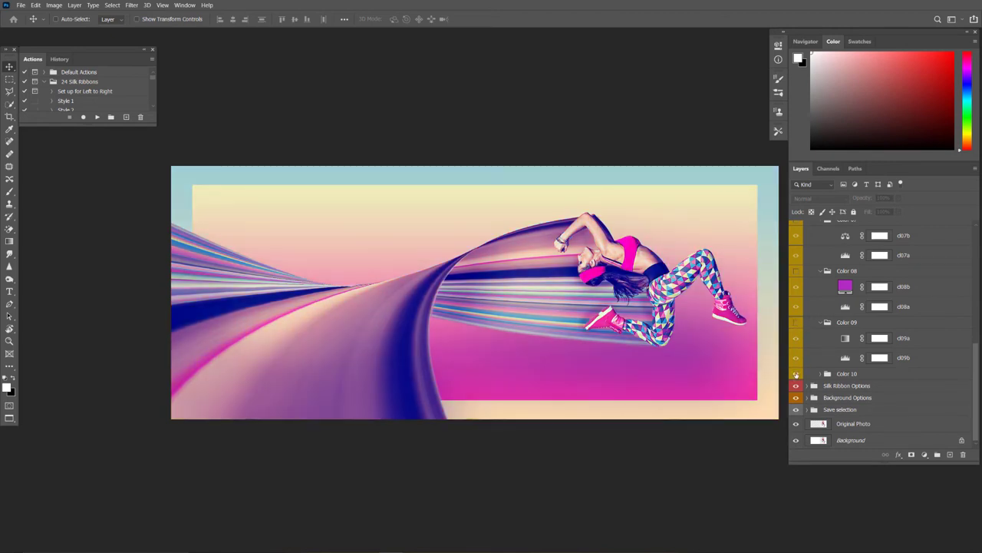
{"action": "left_click", "coordinate": [796, 373]}
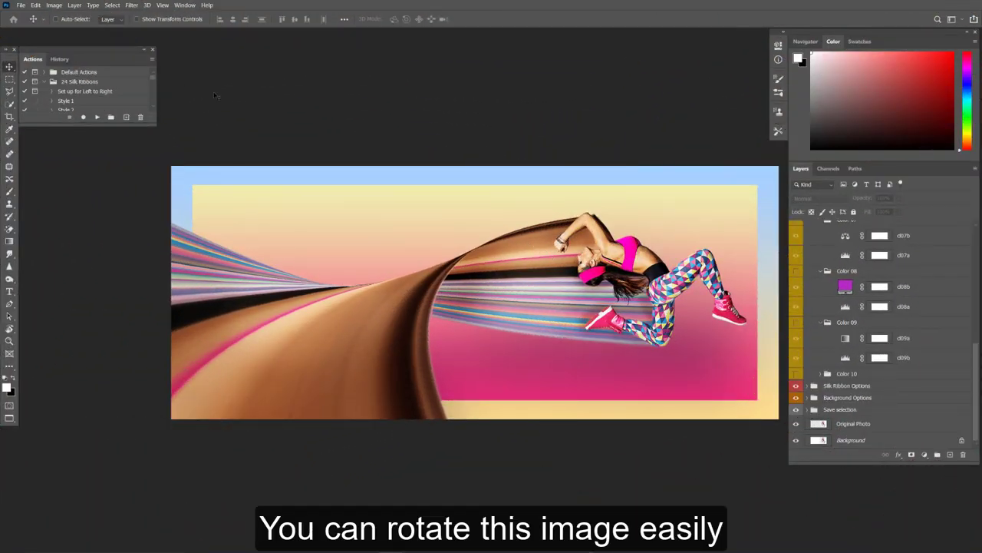
- Rotate the image 90° clockwise, fit it to the window and check it full screen
{"action": "left_click", "coordinate": [53, 5]}
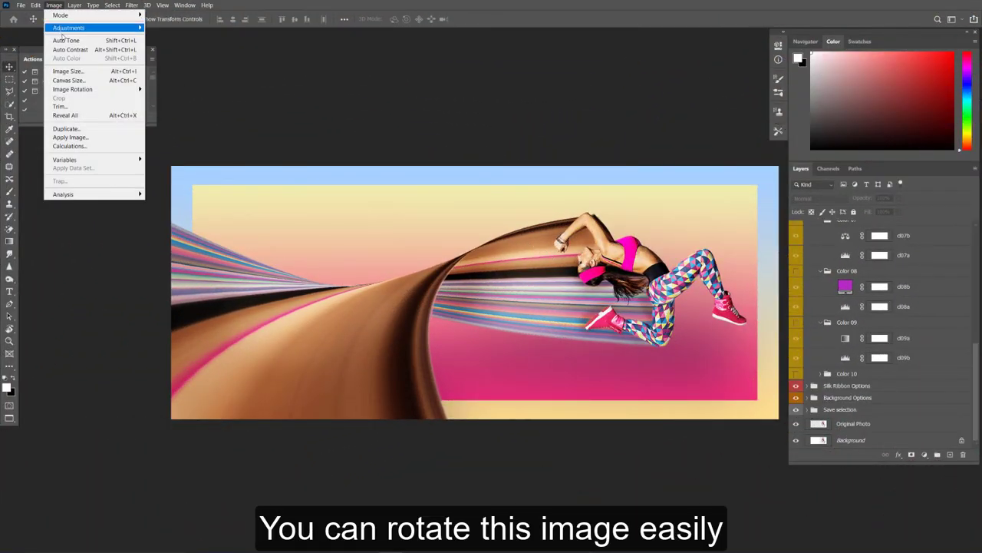
{"action": "mouse_move", "coordinate": [73, 89]}
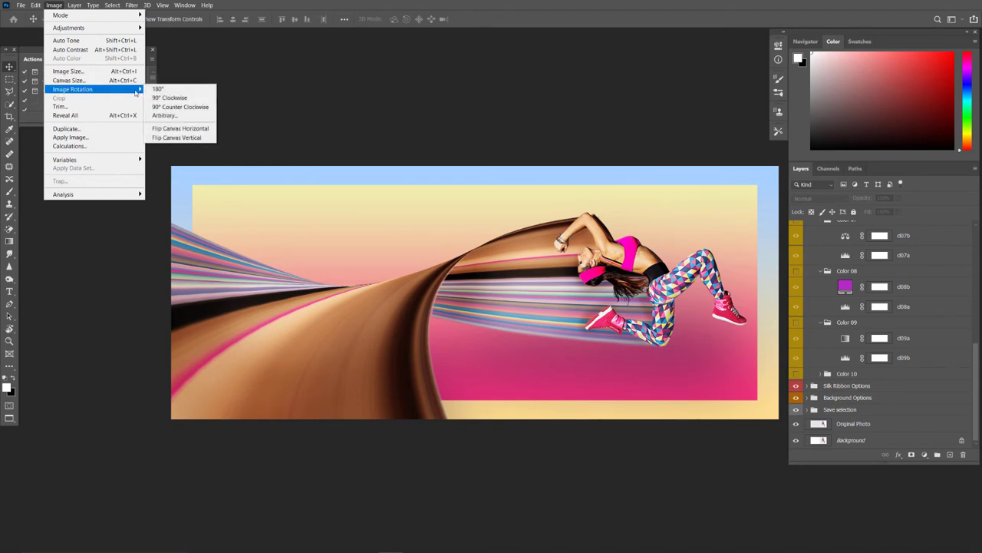
{"action": "left_click", "coordinate": [170, 98]}
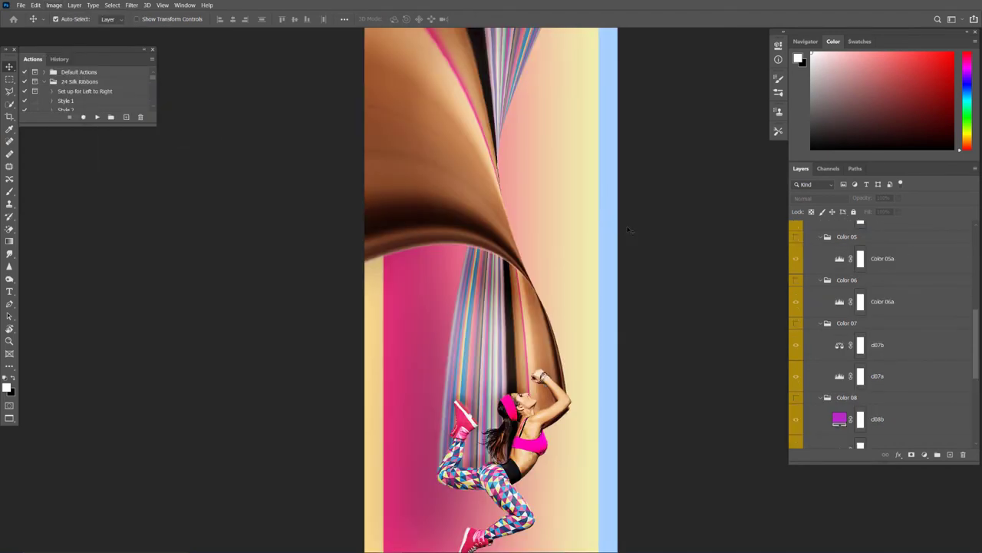
{"action": "key", "text": "ctrl+0"}
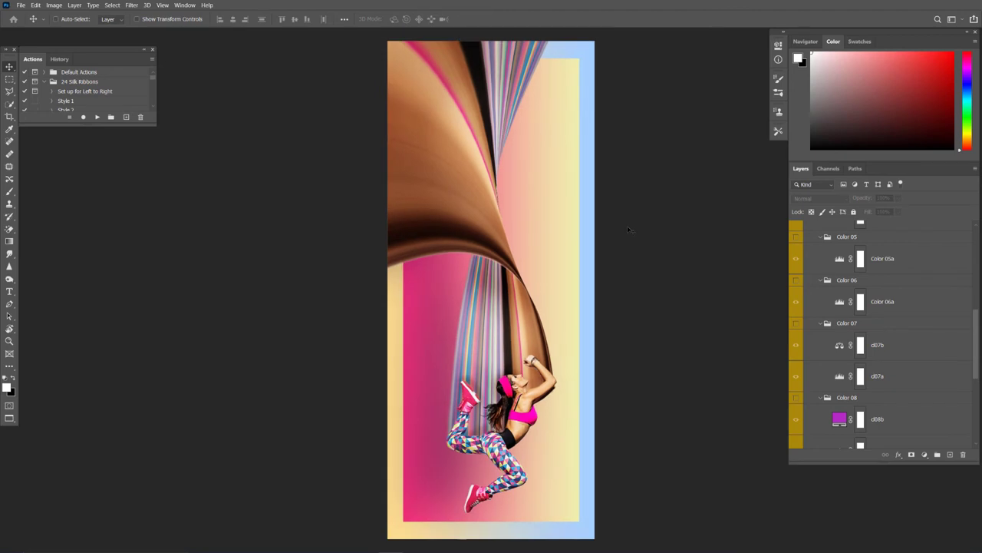
{"action": "key", "text": "f"}
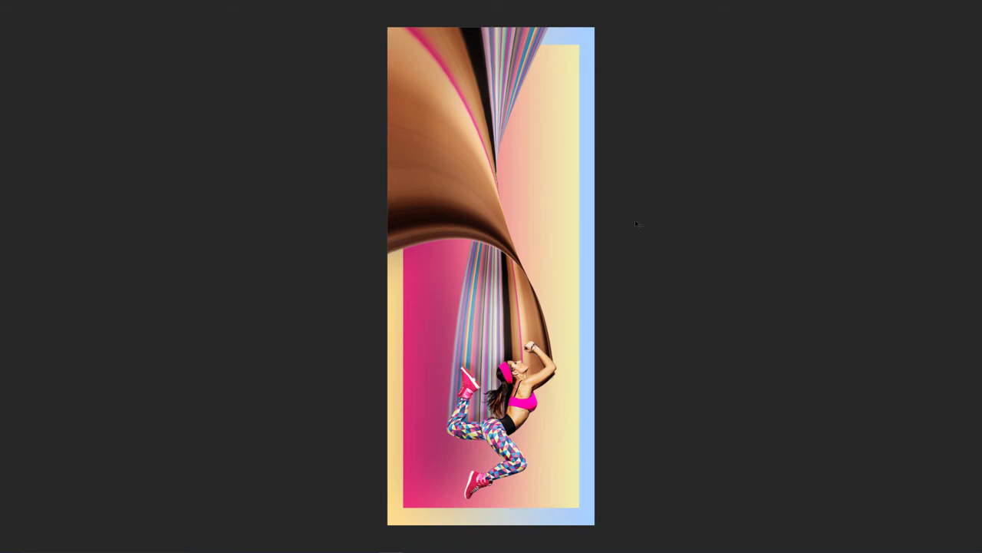
{"action": "key", "text": "f"}
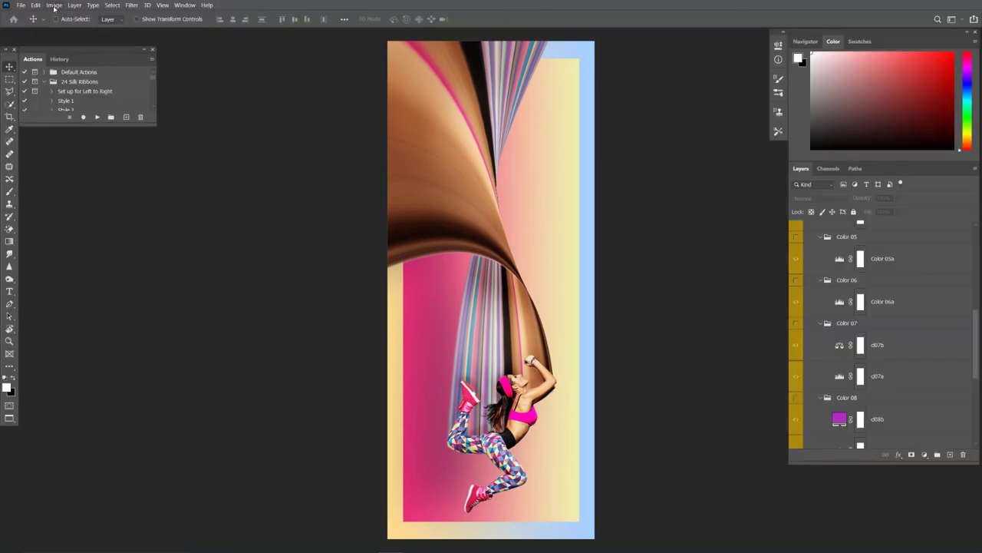
- Flip the canvas vertically and view it full screen
{"action": "left_click", "coordinate": [54, 7]}
{"action": "mouse_move", "coordinate": [73, 89]}
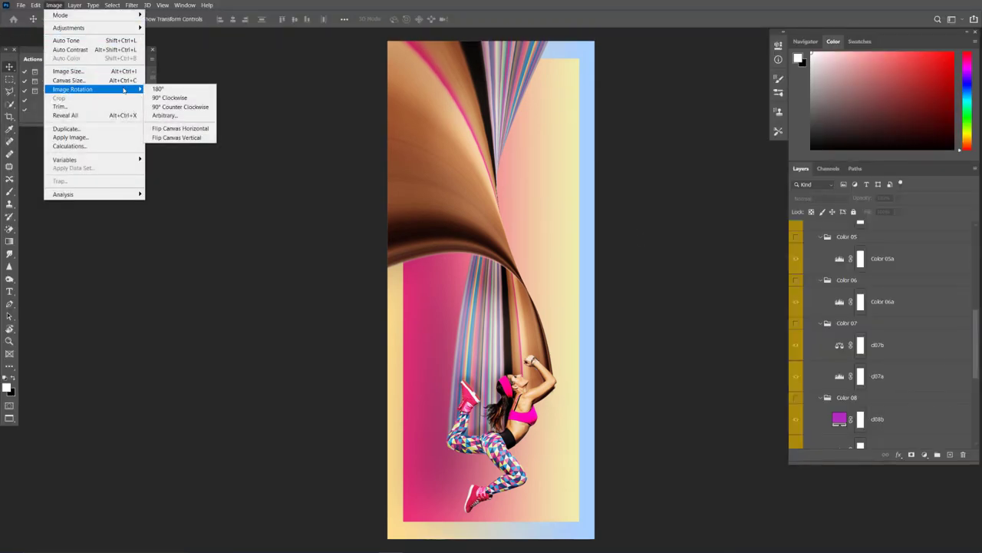
{"action": "left_click", "coordinate": [177, 138]}
{"action": "key", "text": "f"}
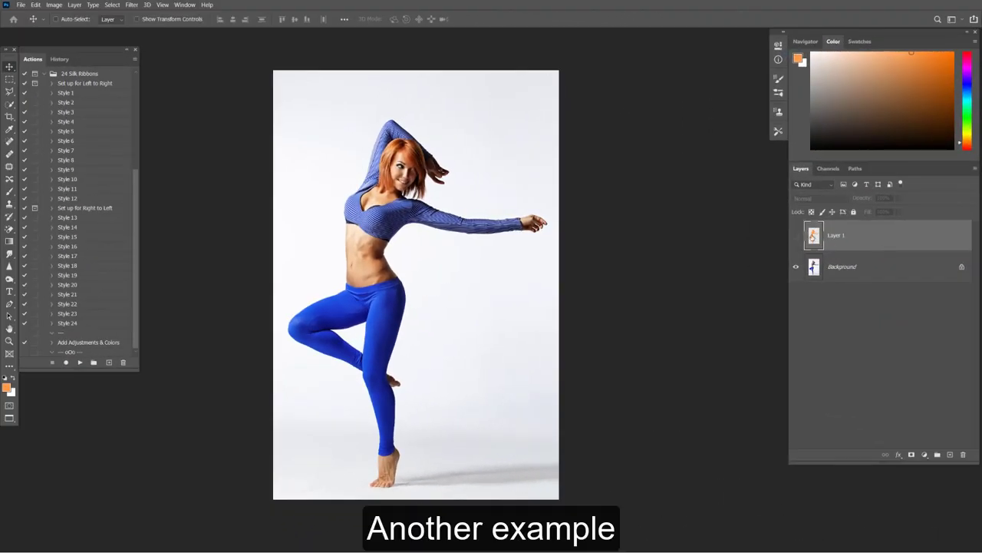
- Show Layer 1 and run the Set up for Left to Right action, confirming the dancer placement
{"action": "left_click", "coordinate": [796, 236]}
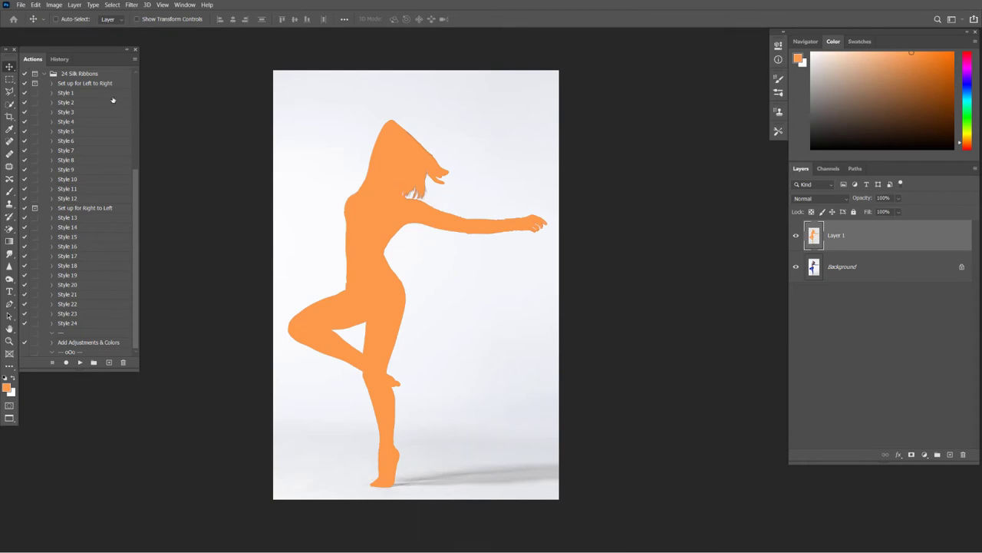
{"action": "left_click", "coordinate": [90, 84]}
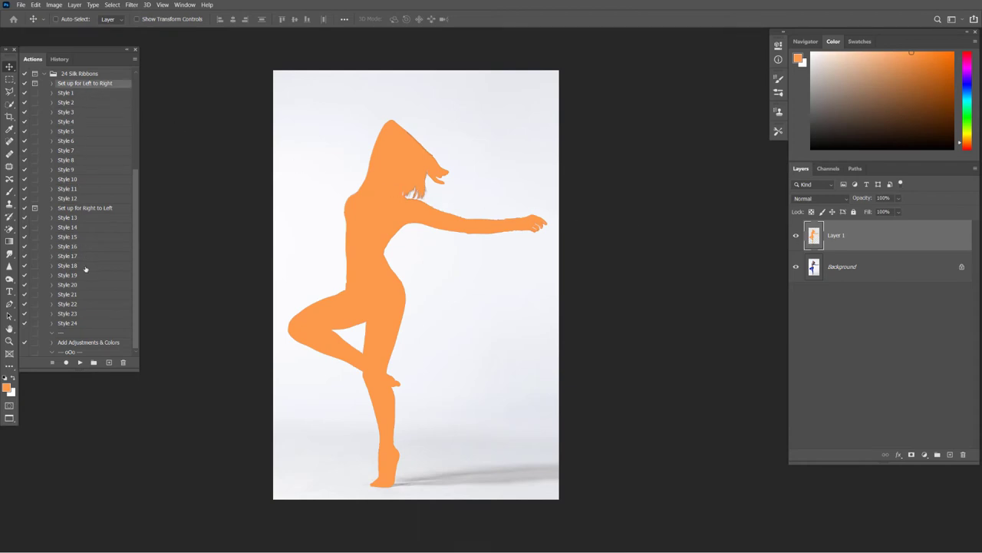
{"action": "left_click", "coordinate": [80, 361]}
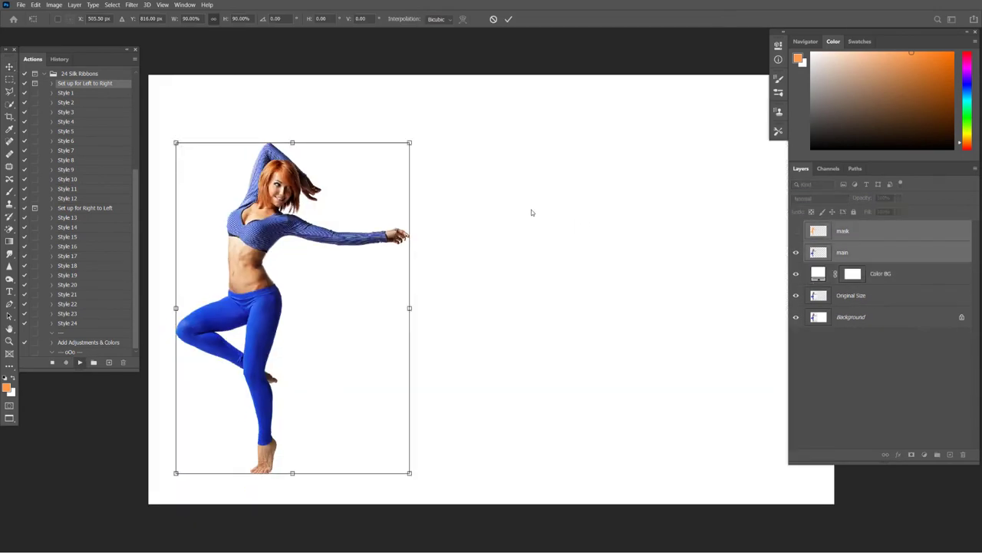
{"action": "left_click", "coordinate": [508, 20]}
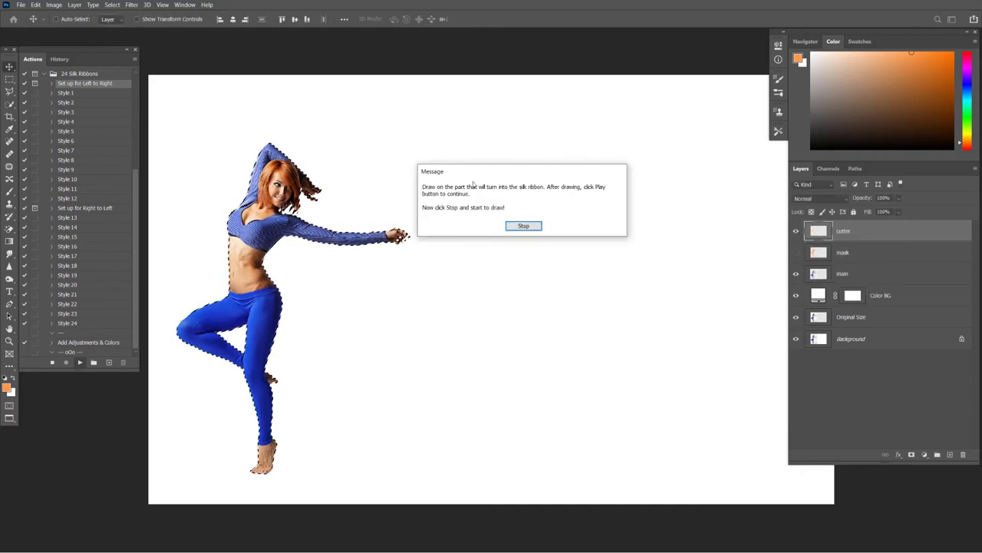
{"action": "left_click", "coordinate": [532, 225]}
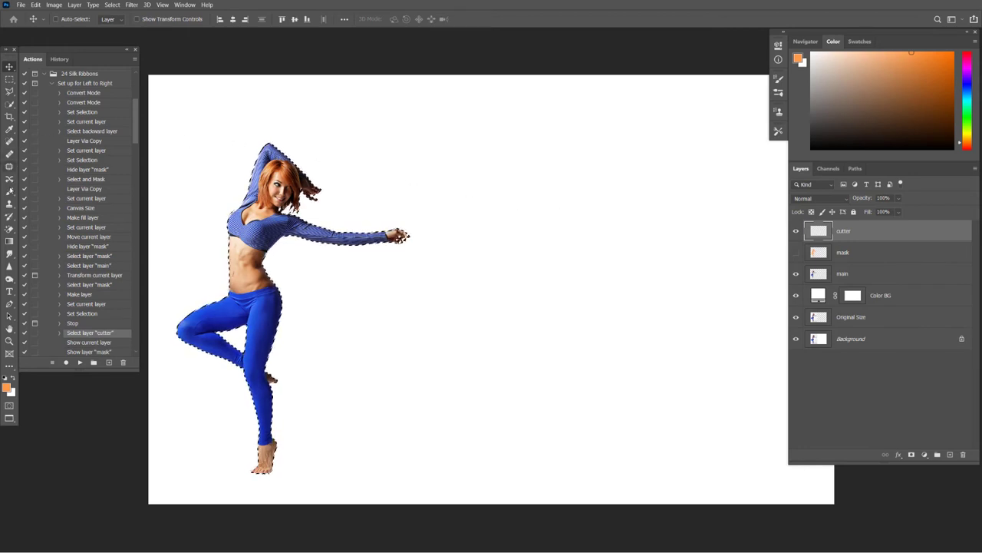
- Paint orange with an 86 px brush along the dancer's arm, torso, thigh and knee
{"action": "left_click", "coordinate": [10, 191]}
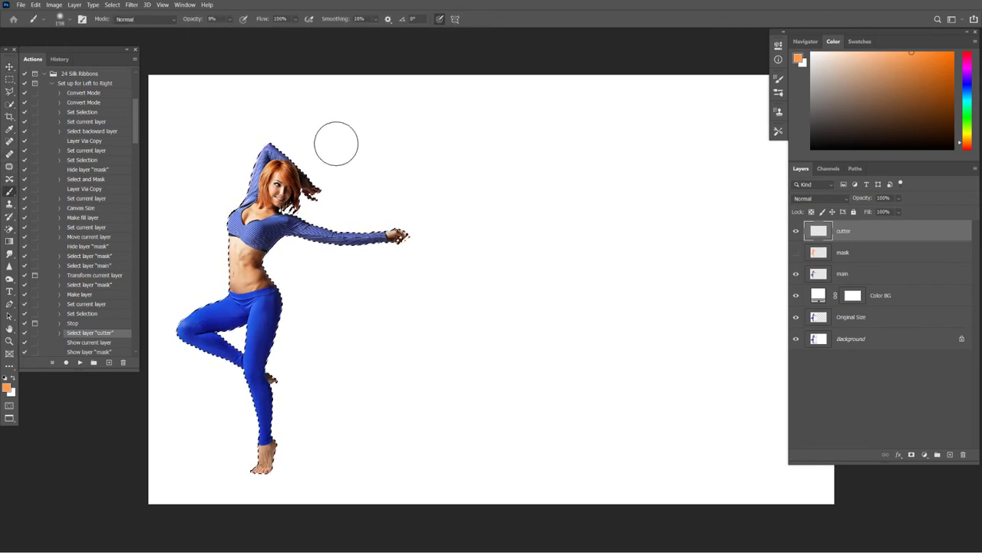
{"action": "left_click_drag", "start_coordinate": [358, 135], "coordinate": [343, 236]}
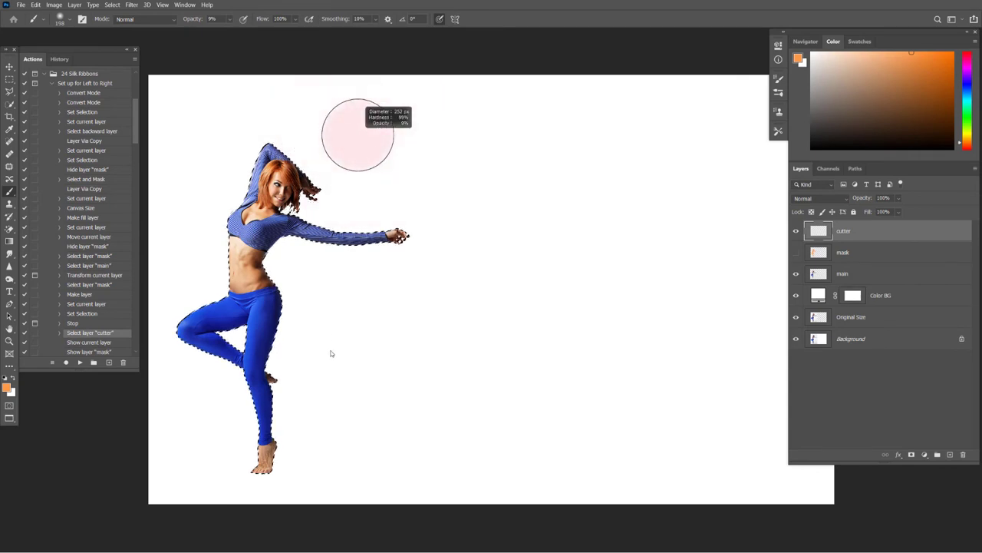
{"action": "left_click", "coordinate": [230, 20]}
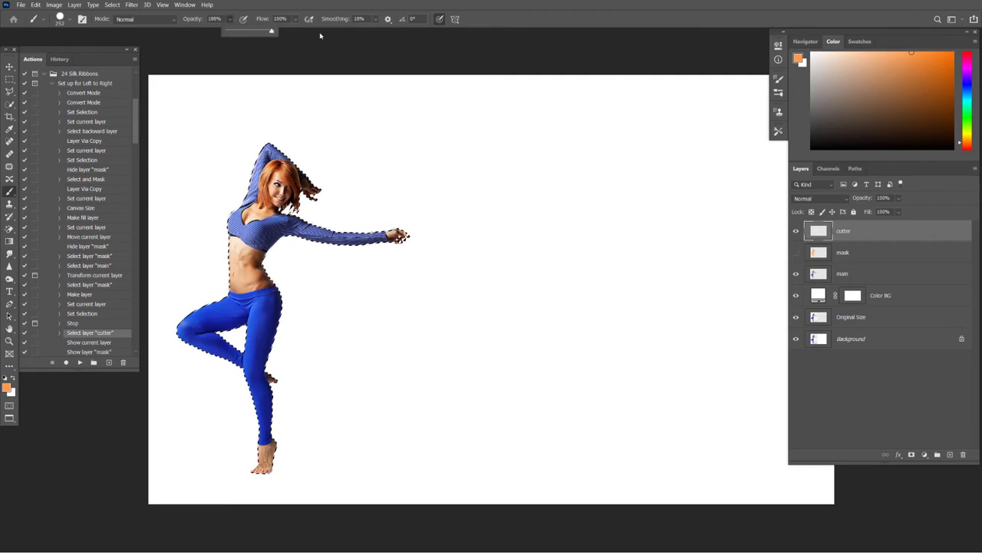
{"action": "left_click_drag", "start_coordinate": [343, 148], "coordinate": [314, 149]}
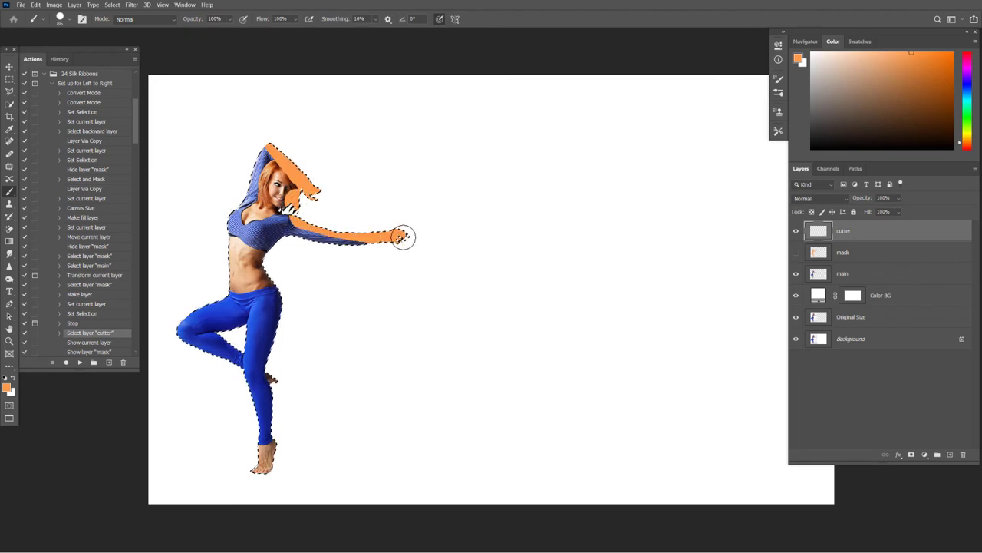
{"action": "mouse_move", "coordinate": [343, 259]}
{"action": "left_mouse_down"}
{"action": "mouse_move", "coordinate": [279, 235]}
{"action": "mouse_move", "coordinate": [267, 268]}
{"action": "mouse_move", "coordinate": [292, 311]}
{"action": "left_mouse_up"}
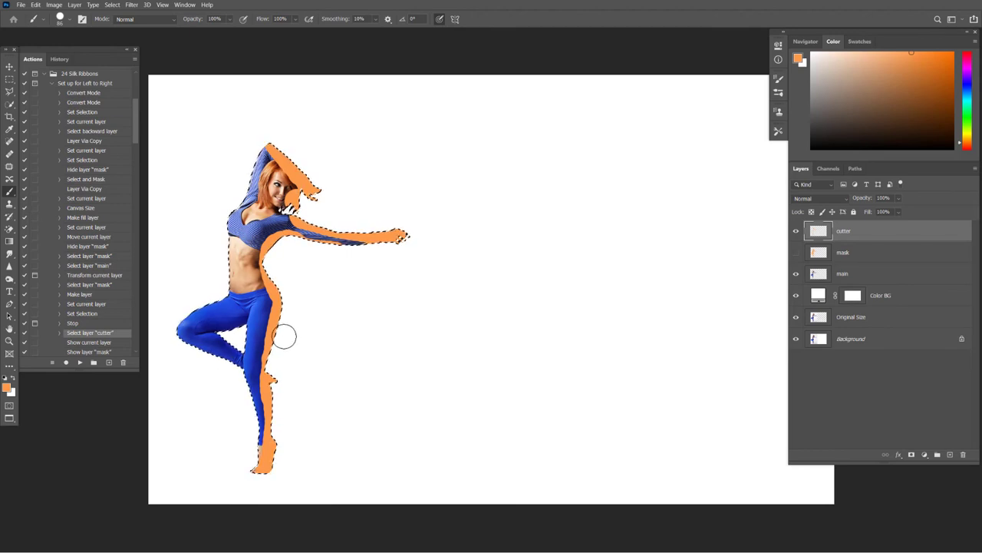
{"action": "left_click_drag", "start_coordinate": [255, 326], "coordinate": [247, 352]}
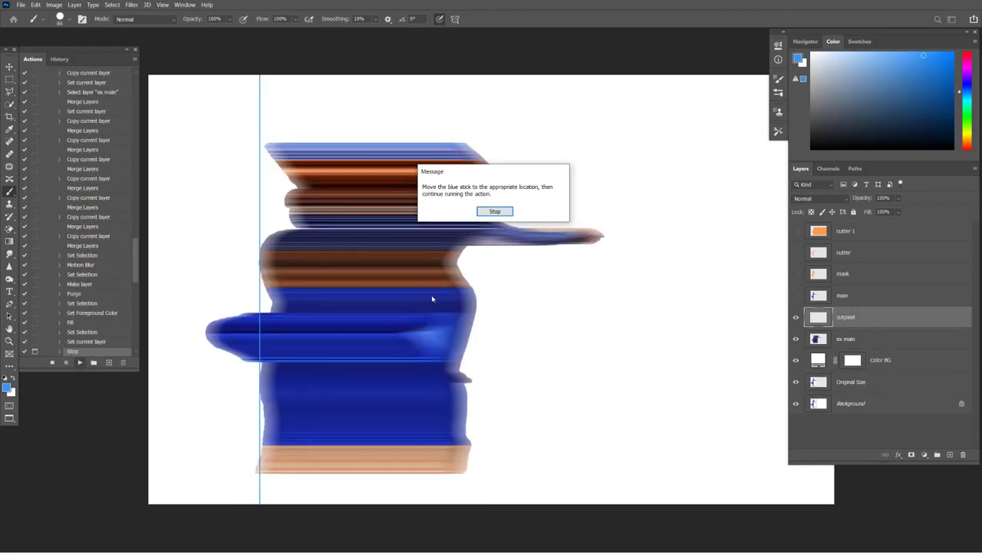
- Move the blue guide right over the dancer and resume the action to build the streaks
{"action": "left_click", "coordinate": [504, 213]}
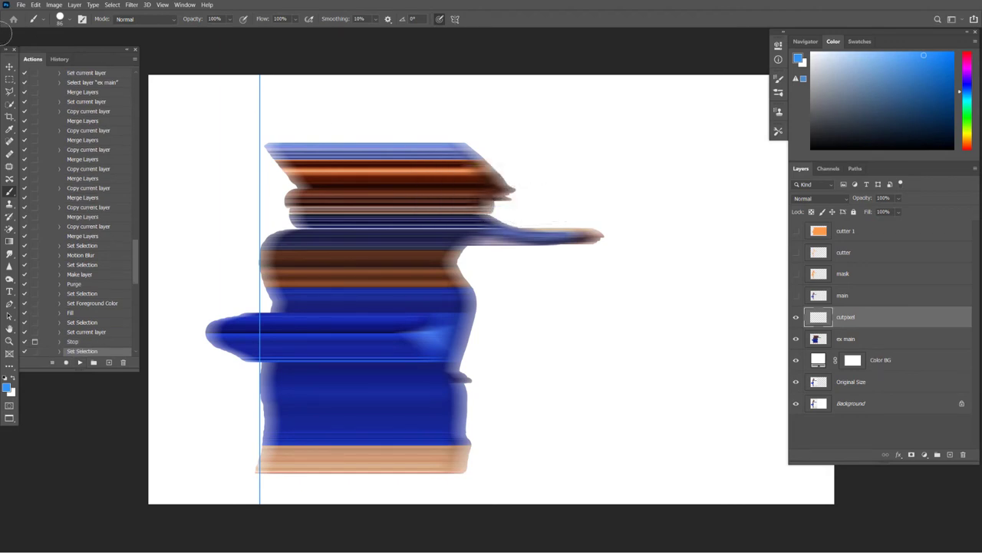
{"action": "left_click", "coordinate": [10, 69]}
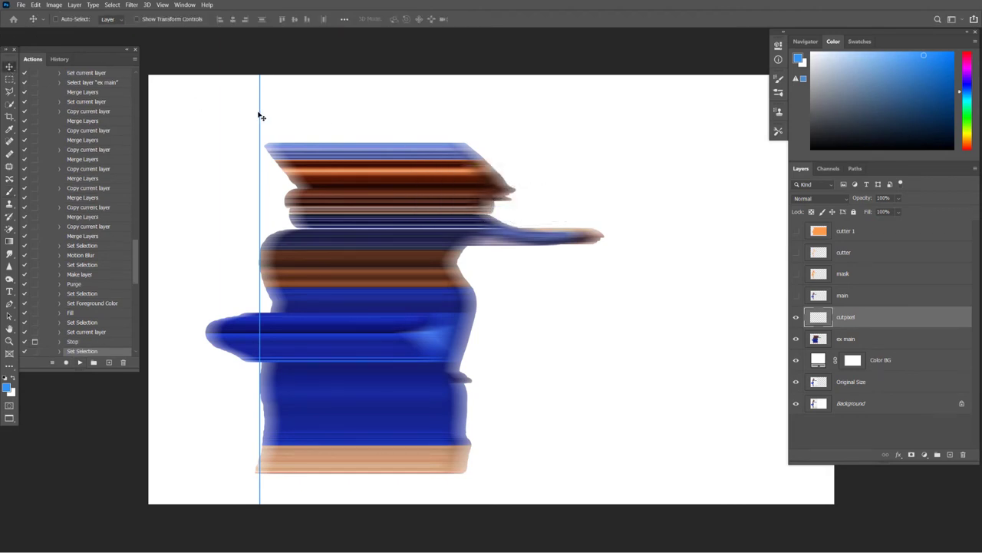
{"action": "left_click_drag", "start_coordinate": [263, 117], "coordinate": [312, 119]}
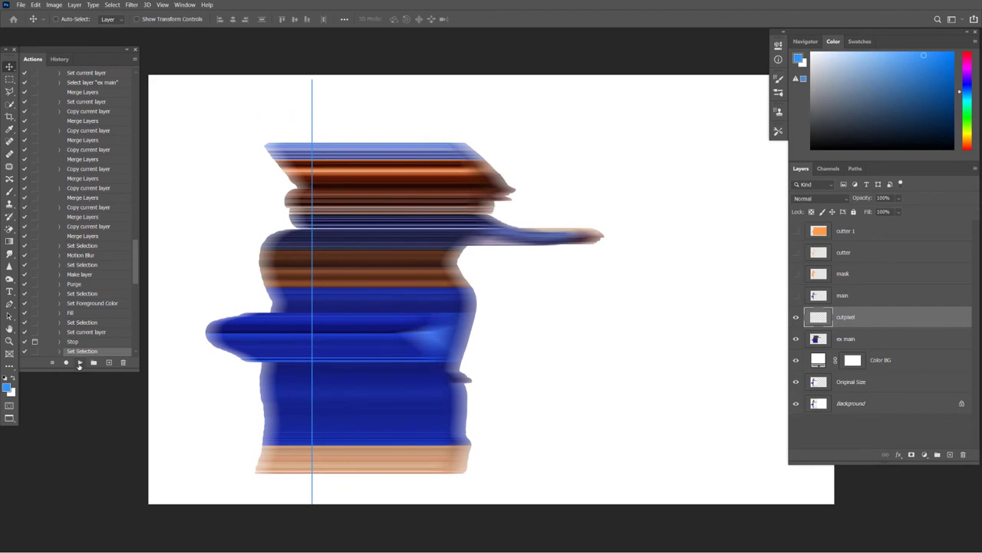
{"action": "left_click", "coordinate": [79, 362]}
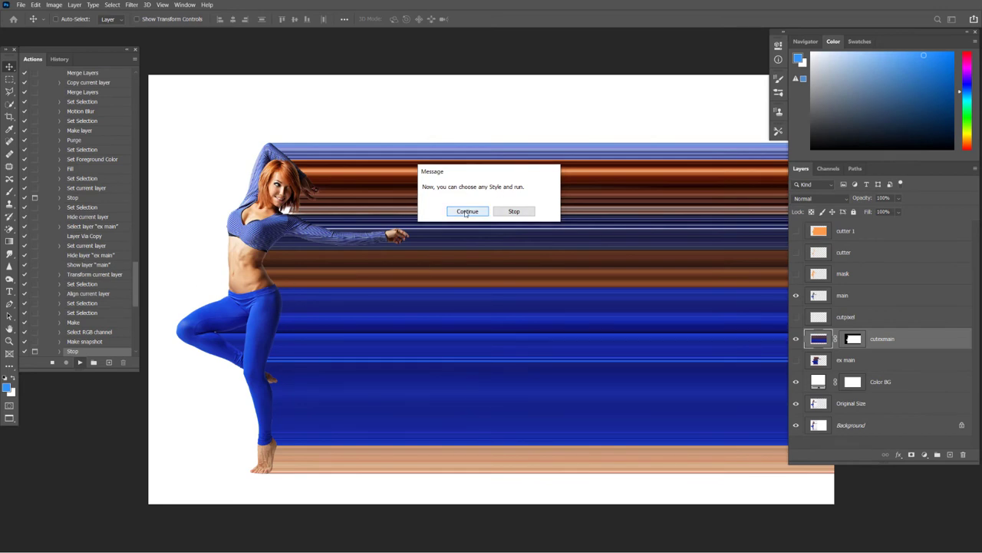
{"action": "left_click", "coordinate": [467, 211]}
{"action": "left_click", "coordinate": [52, 72]}
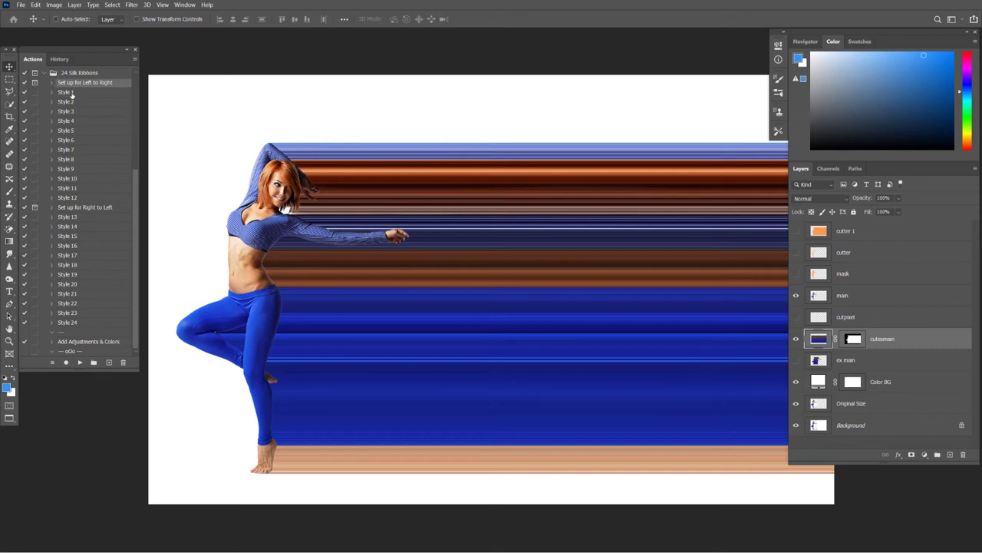
- Play the Style 5 ribbon action on the dancer photo
{"action": "left_click", "coordinate": [72, 93]}
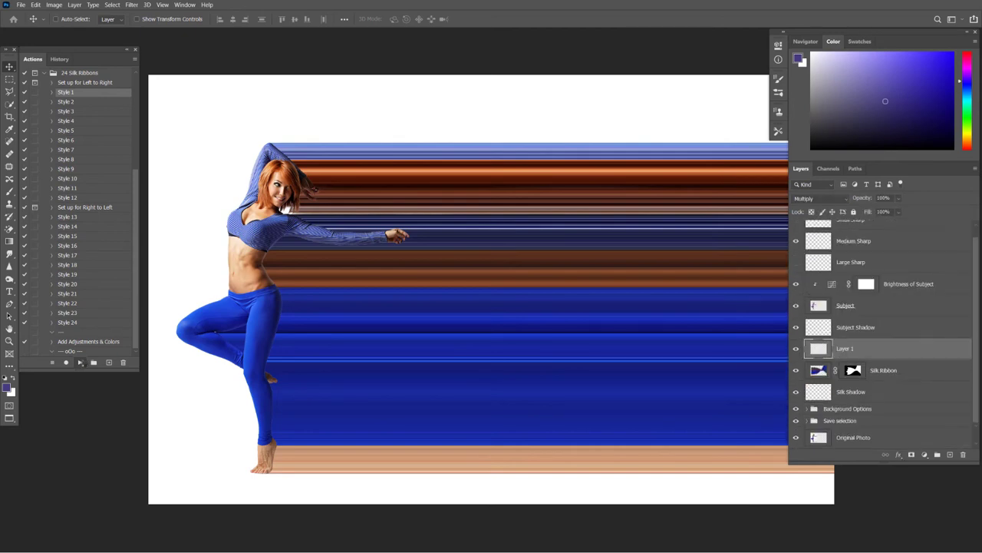
{"action": "scroll", "coordinate": [571, 236], "scroll_direction": "down", "scroll_amount": 2}
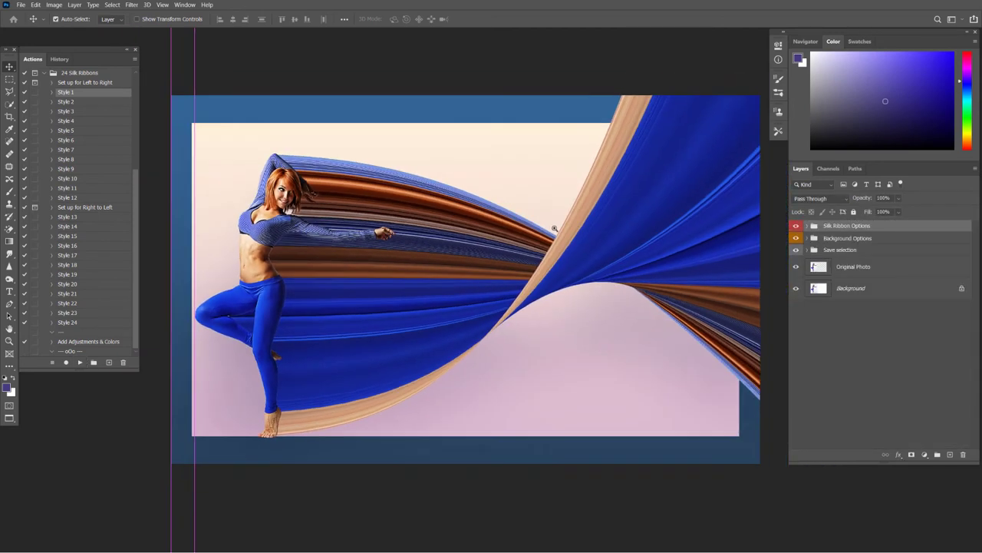
{"action": "left_click_drag", "start_coordinate": [601, 232], "coordinate": [587, 228]}
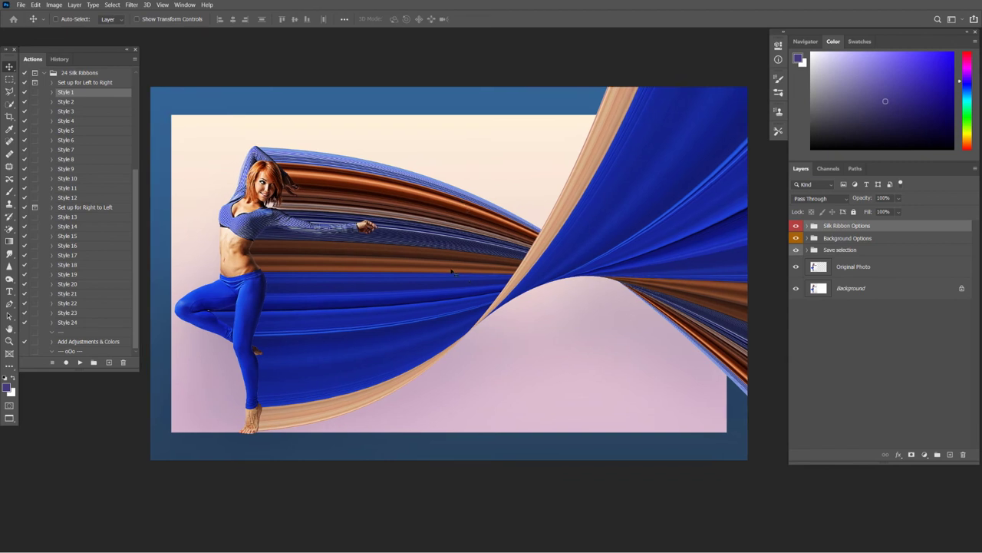
{"action": "left_click", "coordinate": [67, 131]}
{"action": "left_click", "coordinate": [80, 361]}
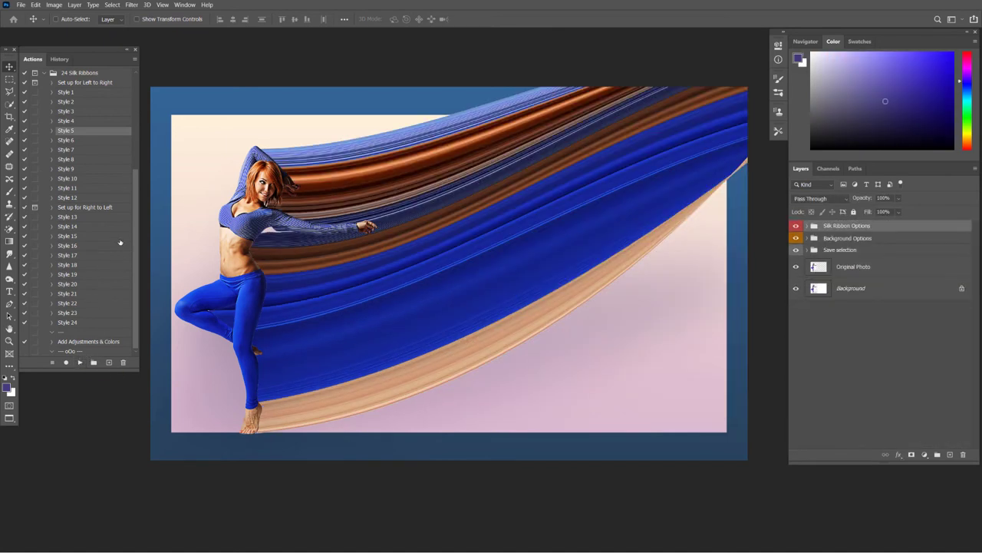
- Run the Style 9 ribbon action and expand the Silk Ribbon Options group
{"action": "left_click", "coordinate": [72, 172]}
{"action": "left_click", "coordinate": [80, 363]}
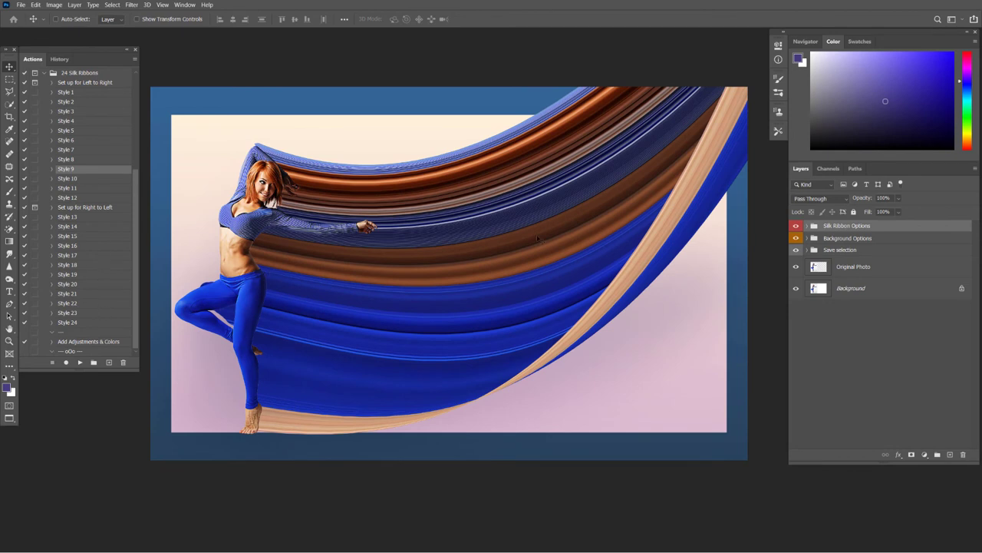
{"action": "left_click", "coordinate": [809, 227]}
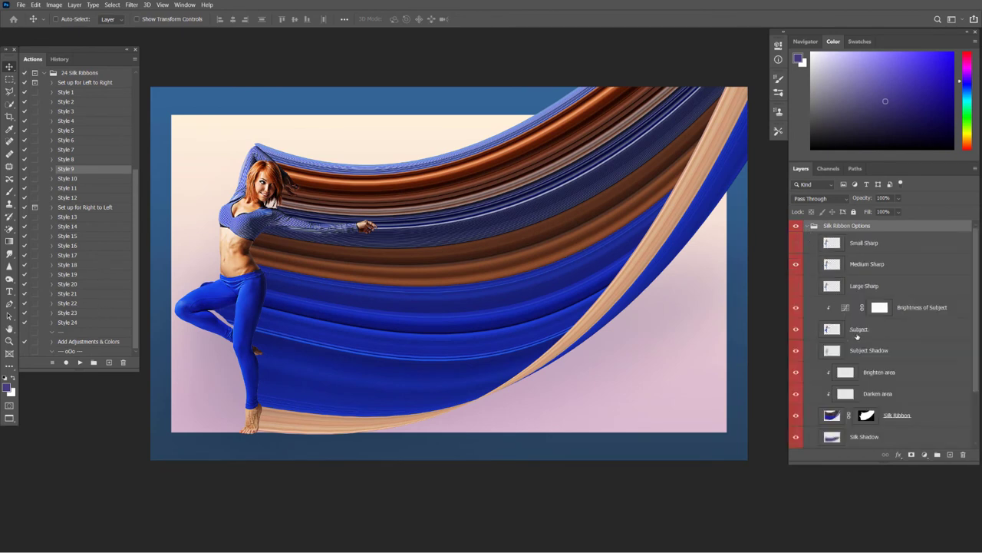
- Select the Silk Ribbon layer and open the Edit menu
{"action": "scroll", "coordinate": [857, 336], "scroll_direction": "down", "scroll_amount": 2}
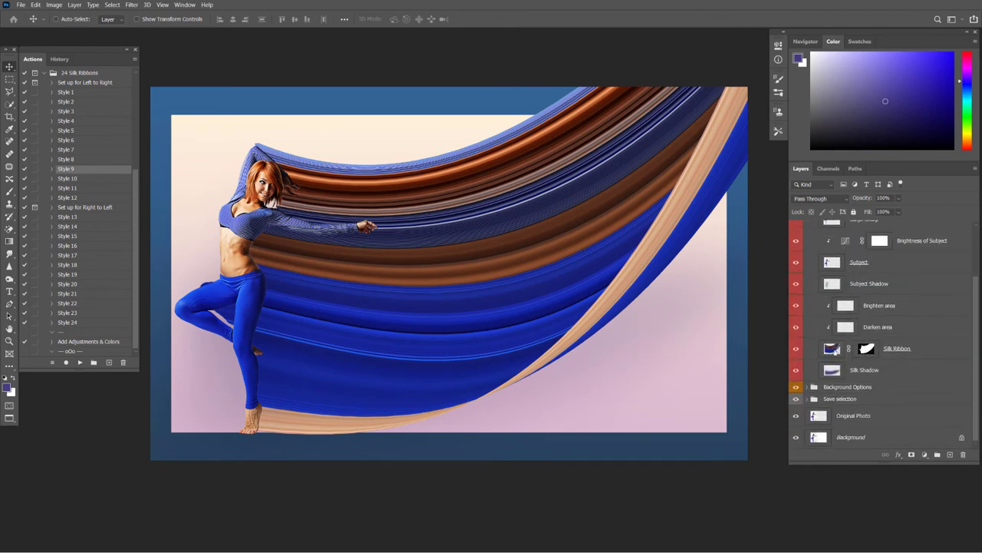
{"action": "left_click", "coordinate": [831, 349]}
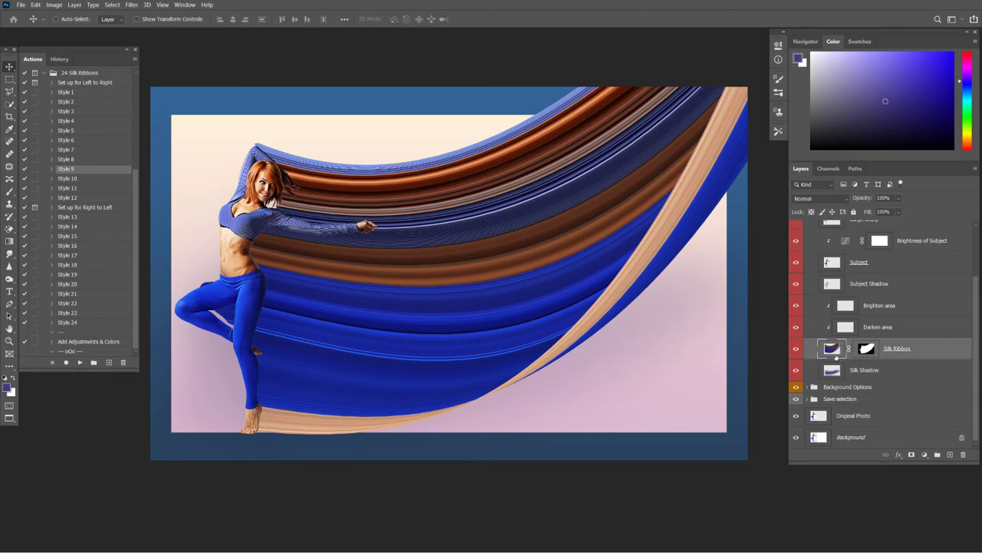
{"action": "left_click", "coordinate": [36, 6]}
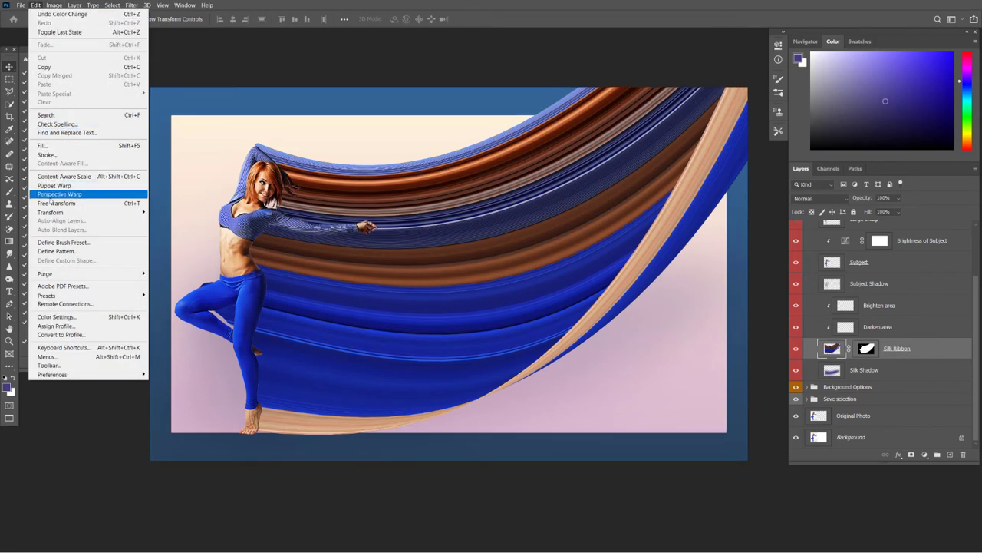
- Start a Free Transform in Warp mode and bend the ribbon's left edge and top curve
{"action": "left_click", "coordinate": [73, 205]}
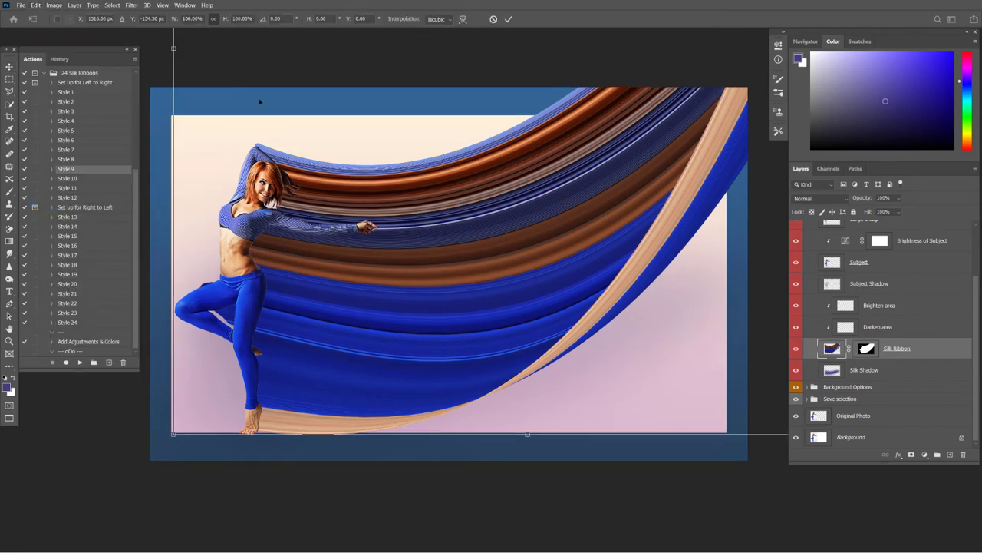
{"action": "scroll", "coordinate": [401, 128], "scroll_direction": "up", "scroll_amount": 1}
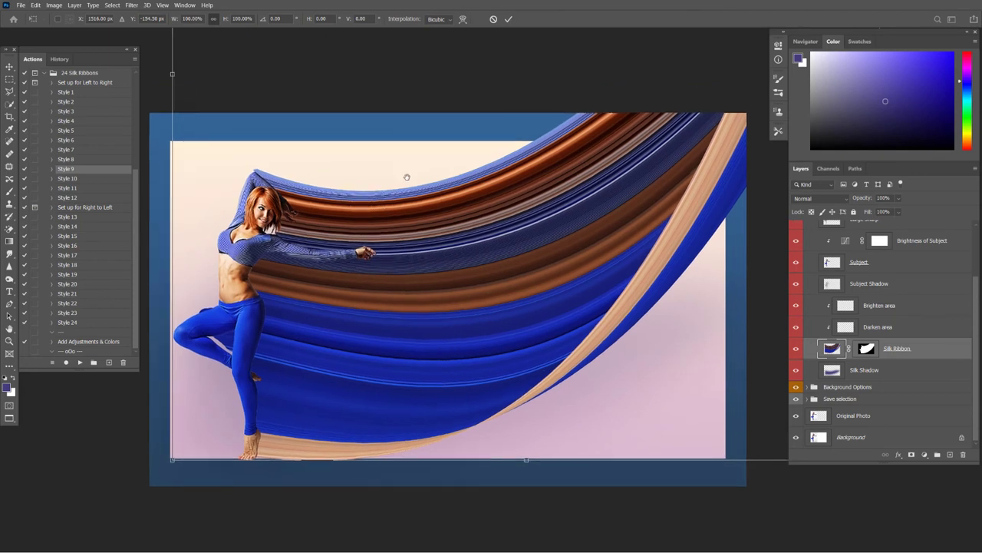
{"action": "scroll", "coordinate": [397, 180], "scroll_direction": "down", "scroll_amount": 1}
{"action": "scroll", "coordinate": [396, 230], "scroll_direction": "down", "scroll_amount": 2}
{"action": "scroll", "coordinate": [394, 250], "scroll_direction": "up", "scroll_amount": 2}
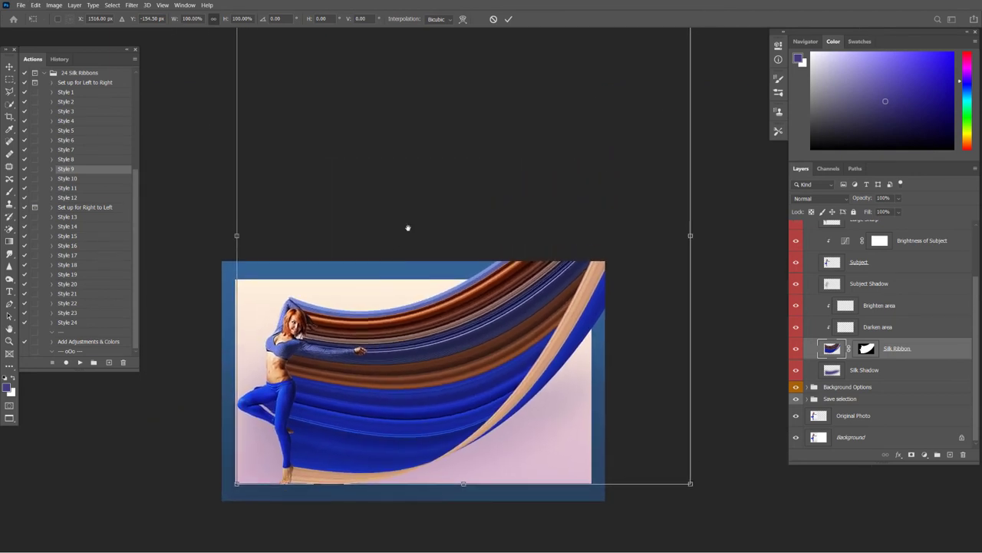
{"action": "left_click", "coordinate": [463, 19]}
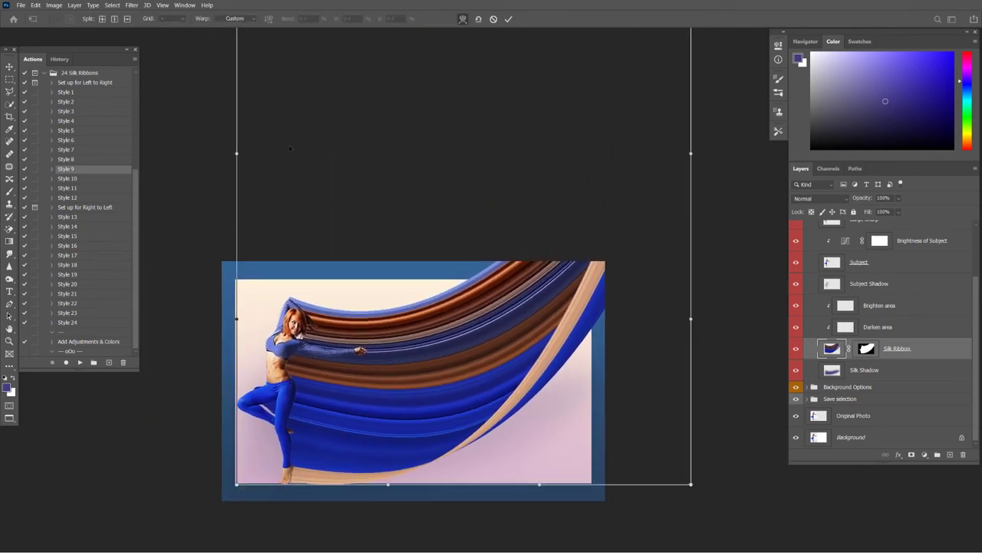
{"action": "left_click_drag", "start_coordinate": [255, 84], "coordinate": [253, 88]}
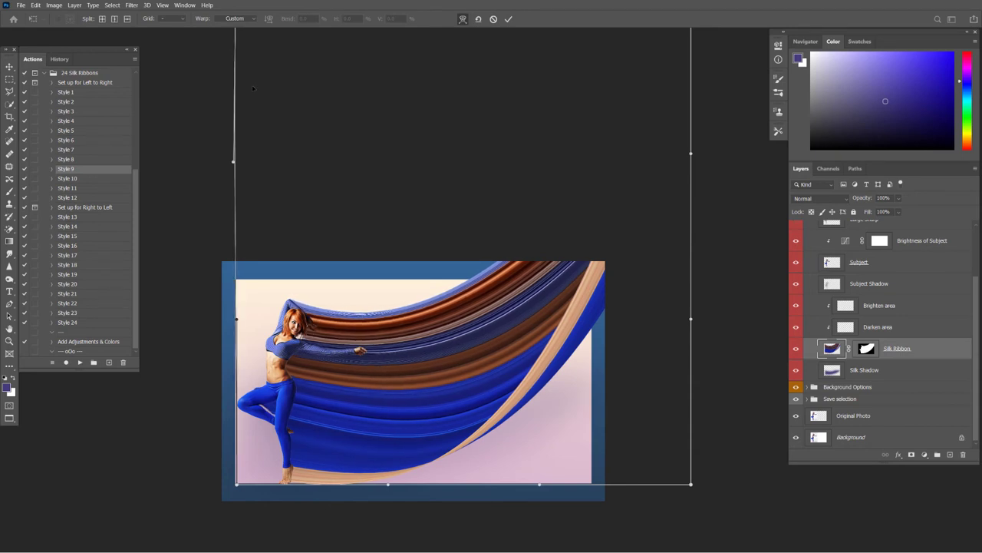
- Pull the ribbon's lower-left edge down, commit the warp, and select the layer mask
{"action": "scroll", "coordinate": [326, 354], "scroll_direction": "up", "scroll_amount": 2}
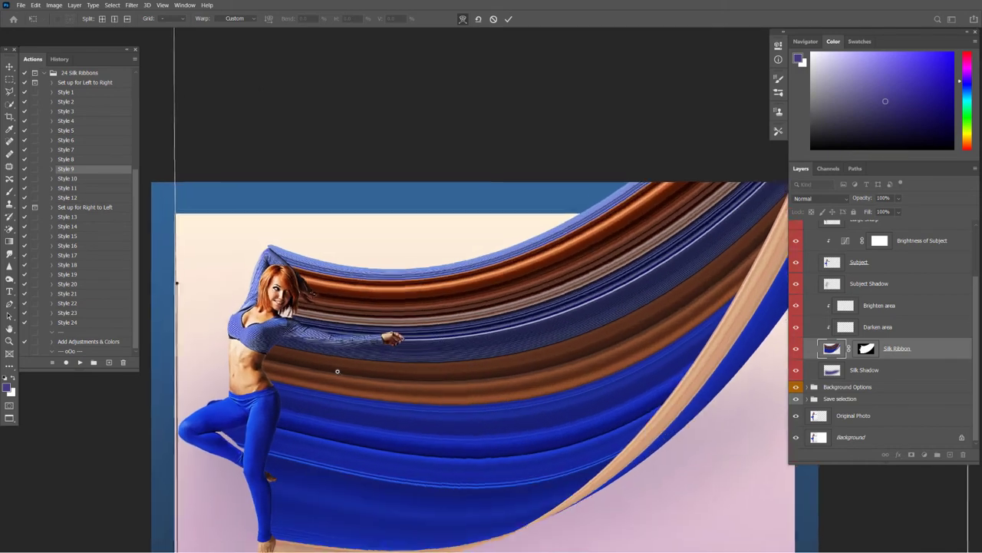
{"action": "left_click_drag", "start_coordinate": [364, 341], "coordinate": [331, 248]}
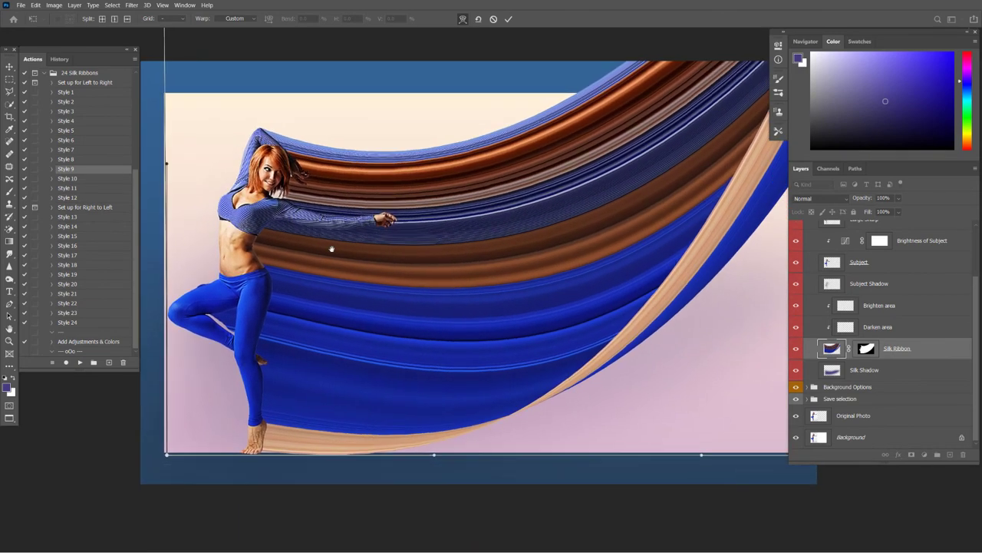
{"action": "left_click_drag", "start_coordinate": [175, 447], "coordinate": [173, 453]}
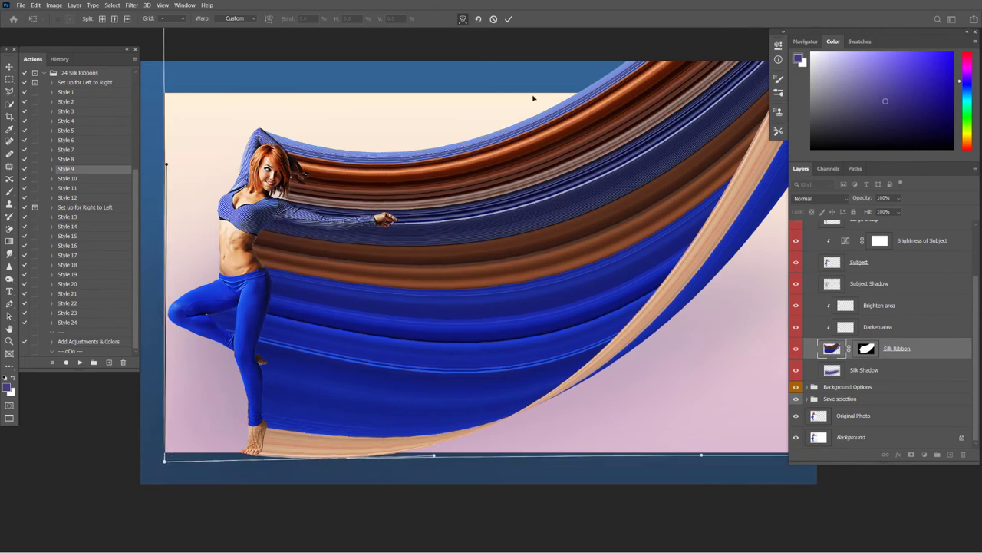
{"action": "left_click", "coordinate": [509, 19]}
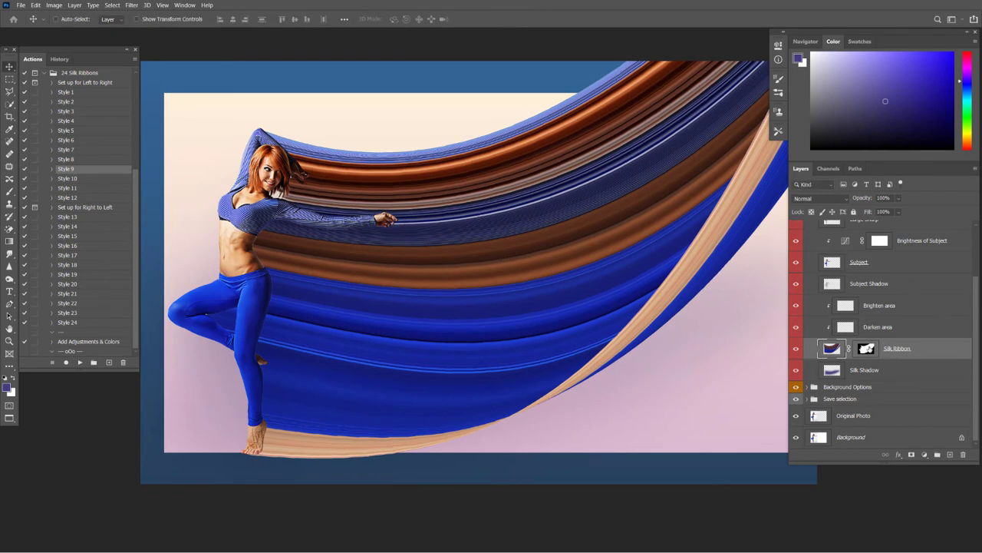
{"action": "left_click", "coordinate": [867, 349]}
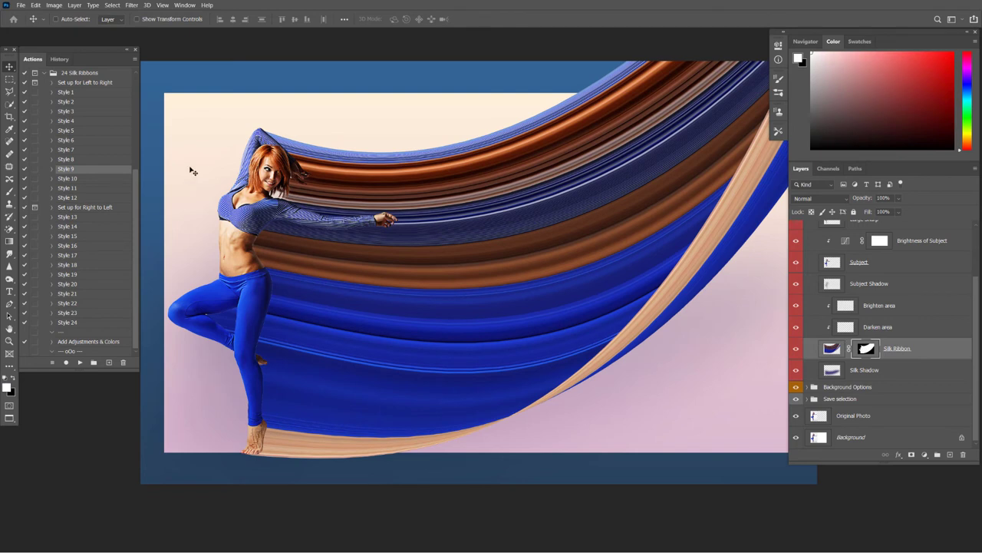
- Switch to the Brush tool and zoom out to show the whole image
{"action": "left_click", "coordinate": [9, 191]}
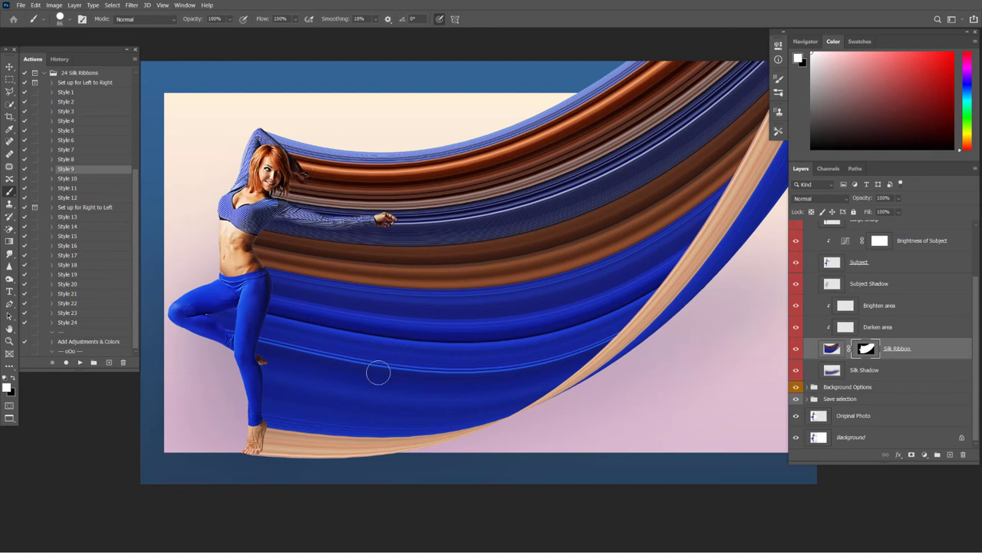
{"action": "scroll", "coordinate": [473, 237], "scroll_direction": "up", "scroll_amount": 1}
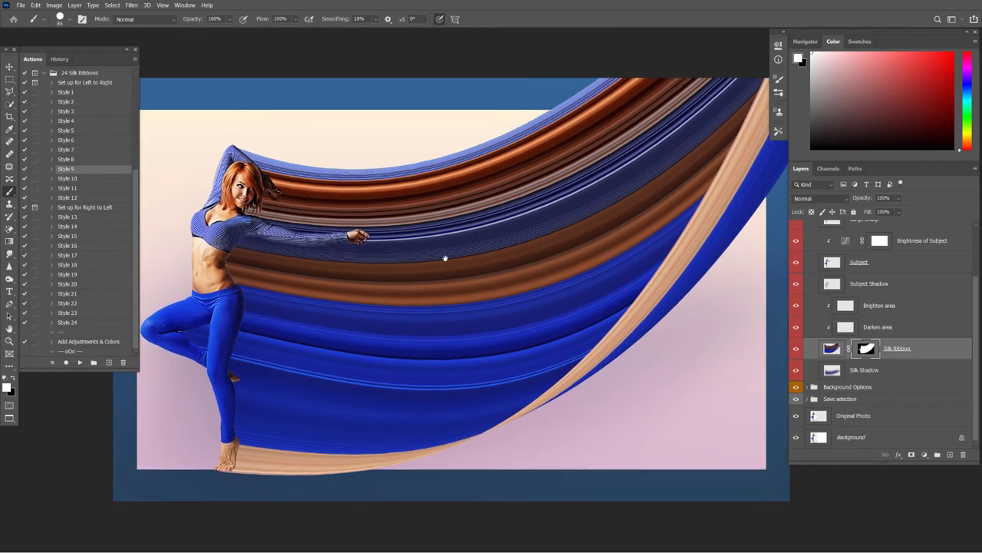
{"action": "scroll", "coordinate": [493, 245], "scroll_direction": "down", "scroll_amount": 1}
{"action": "left_click_drag", "start_coordinate": [474, 238], "coordinate": [467, 238]}
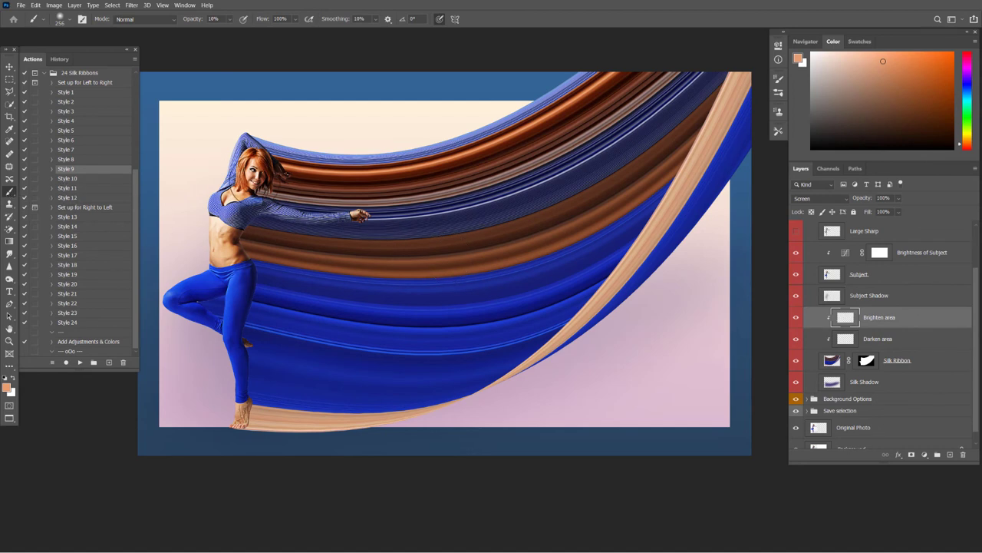
- Set brush opacity to 13% and lighten the copper and brown ribbon bands with a 345 px brush
{"action": "right_click", "coordinate": [379, 198]}
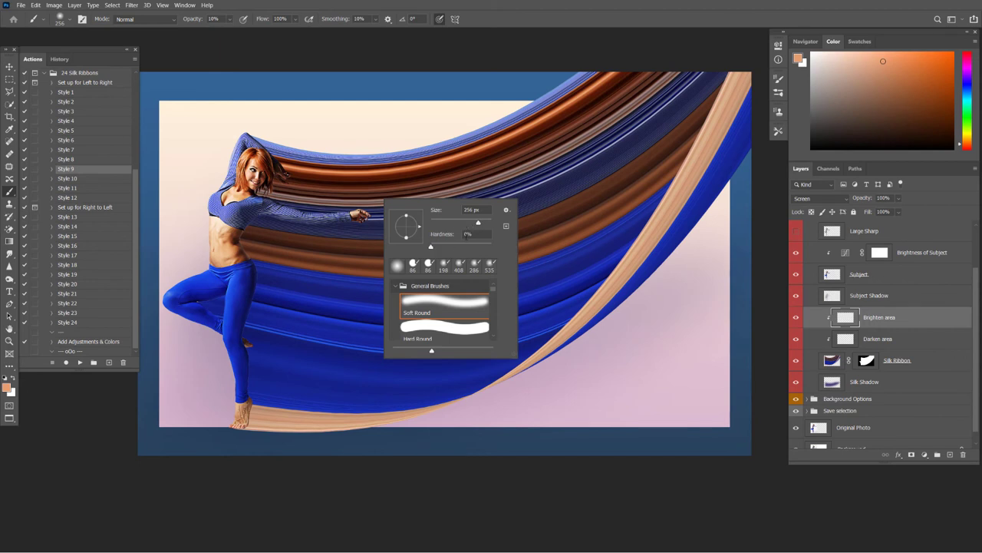
{"action": "left_click", "coordinate": [229, 21]}
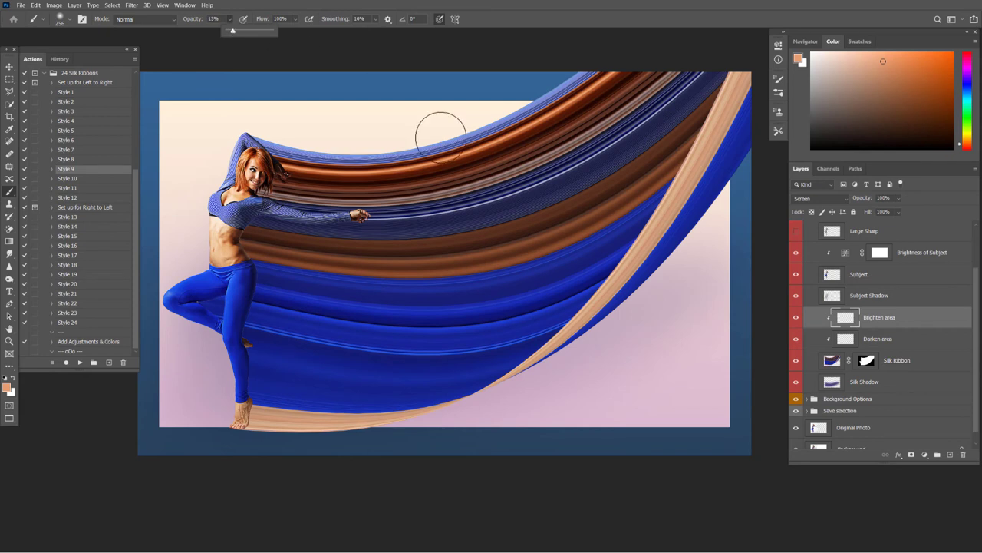
{"action": "mouse_move", "coordinate": [446, 165]}
{"action": "left_mouse_down"}
{"action": "mouse_move", "coordinate": [540, 115]}
{"action": "mouse_move", "coordinate": [421, 161]}
{"action": "mouse_move", "coordinate": [497, 218]}
{"action": "mouse_move", "coordinate": [387, 141]}
{"action": "mouse_move", "coordinate": [431, 198]}
{"action": "mouse_move", "coordinate": [557, 103]}
{"action": "mouse_move", "coordinate": [394, 160]}
{"action": "mouse_move", "coordinate": [528, 127]}
{"action": "mouse_move", "coordinate": [476, 154]}
{"action": "mouse_move", "coordinate": [487, 176]}
{"action": "mouse_move", "coordinate": [507, 162]}
{"action": "mouse_move", "coordinate": [511, 183]}
{"action": "left_mouse_up"}
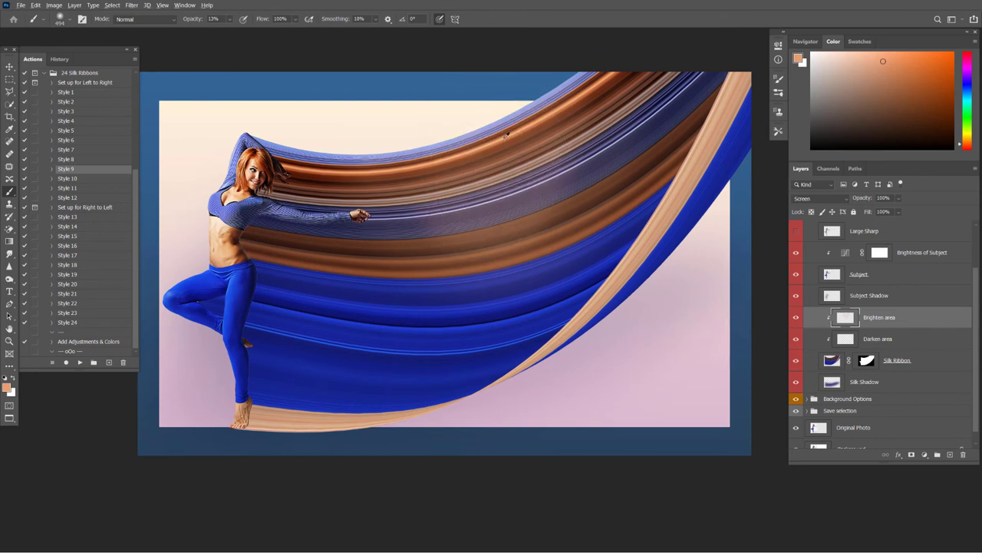
{"action": "left_click_drag", "start_coordinate": [507, 136], "coordinate": [504, 103]}
{"action": "mouse_move", "coordinate": [456, 158]}
{"action": "left_mouse_down"}
{"action": "mouse_move", "coordinate": [472, 252]}
{"action": "mouse_move", "coordinate": [514, 196]}
{"action": "mouse_move", "coordinate": [509, 115]}
{"action": "mouse_move", "coordinate": [484, 223]}
{"action": "mouse_move", "coordinate": [509, 76]}
{"action": "mouse_move", "coordinate": [491, 221]}
{"action": "mouse_move", "coordinate": [494, 110]}
{"action": "mouse_move", "coordinate": [576, 92]}
{"action": "mouse_move", "coordinate": [496, 136]}
{"action": "mouse_move", "coordinate": [504, 99]}
{"action": "mouse_move", "coordinate": [503, 207]}
{"action": "mouse_move", "coordinate": [632, 96]}
{"action": "mouse_move", "coordinate": [565, 98]}
{"action": "mouse_move", "coordinate": [584, 96]}
{"action": "left_mouse_up"}
- Brighten more of the upper ribbon, finishing with a strip at about 95 px
{"action": "left_click_drag", "start_coordinate": [567, 93], "coordinate": [544, 192]}
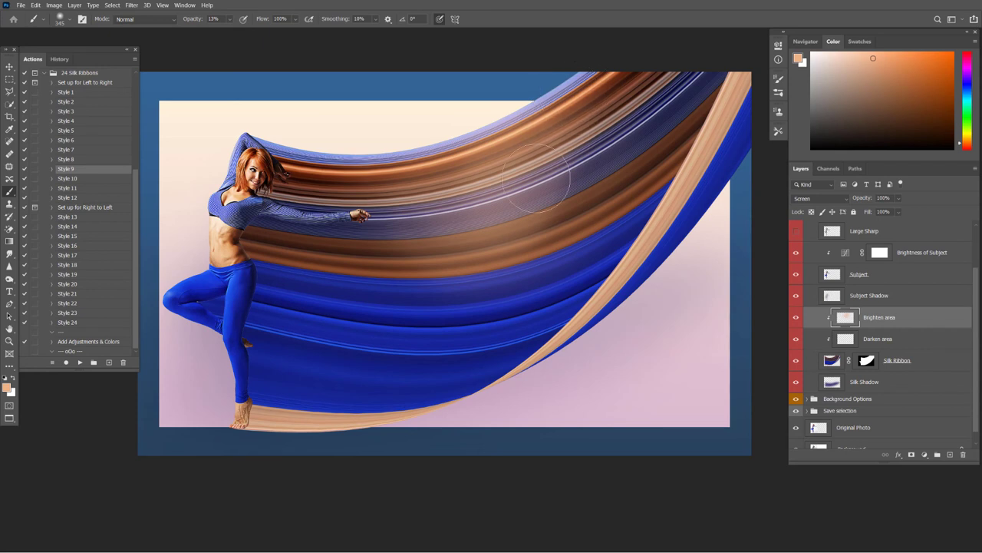
{"action": "mouse_move", "coordinate": [491, 158]}
{"action": "left_mouse_down"}
{"action": "mouse_move", "coordinate": [428, 121]}
{"action": "mouse_move", "coordinate": [450, 131]}
{"action": "left_mouse_up"}
{"action": "right_click", "coordinate": [540, 149], "text": "alt"}
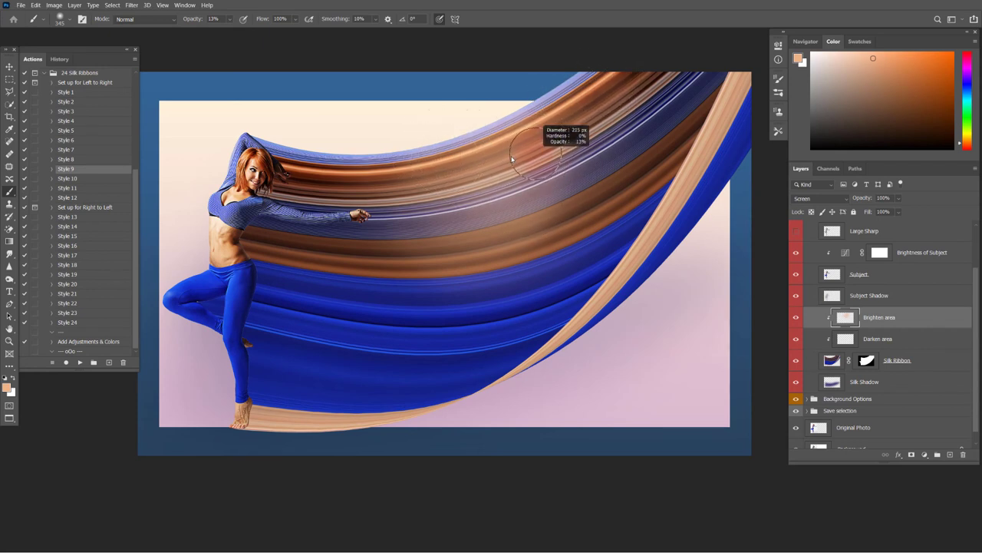
{"action": "left_click_drag", "start_coordinate": [495, 162], "coordinate": [484, 162]}
{"action": "mouse_move", "coordinate": [347, 175]}
{"action": "left_mouse_down"}
{"action": "mouse_move", "coordinate": [407, 170]}
{"action": "mouse_move", "coordinate": [535, 134]}
{"action": "mouse_move", "coordinate": [538, 159]}
{"action": "left_mouse_up"}
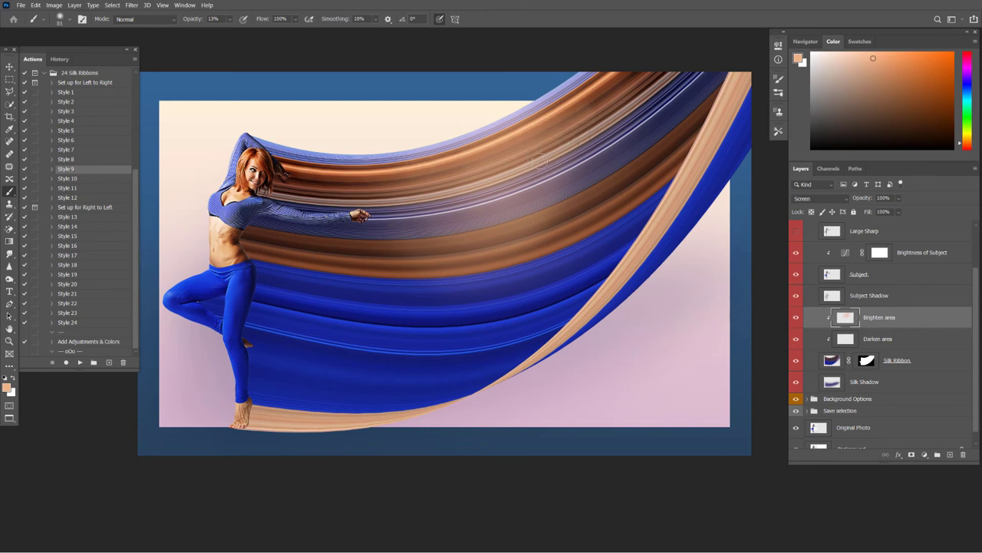
- Sample ribbon colours, then target the Darken area layer with dark blue from the dancer's leg
{"action": "left_click", "coordinate": [432, 208], "text": "alt"}
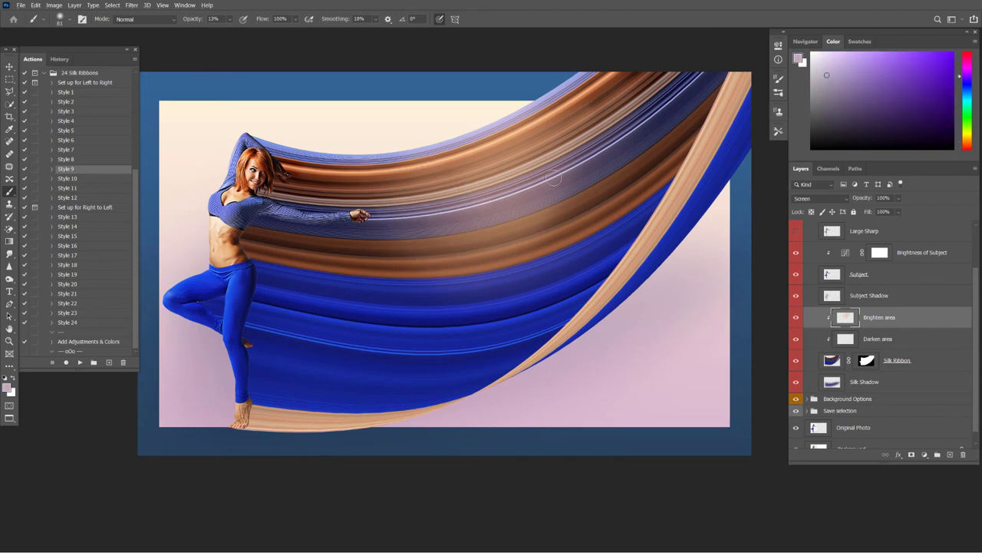
{"action": "left_click", "coordinate": [376, 261], "text": "alt"}
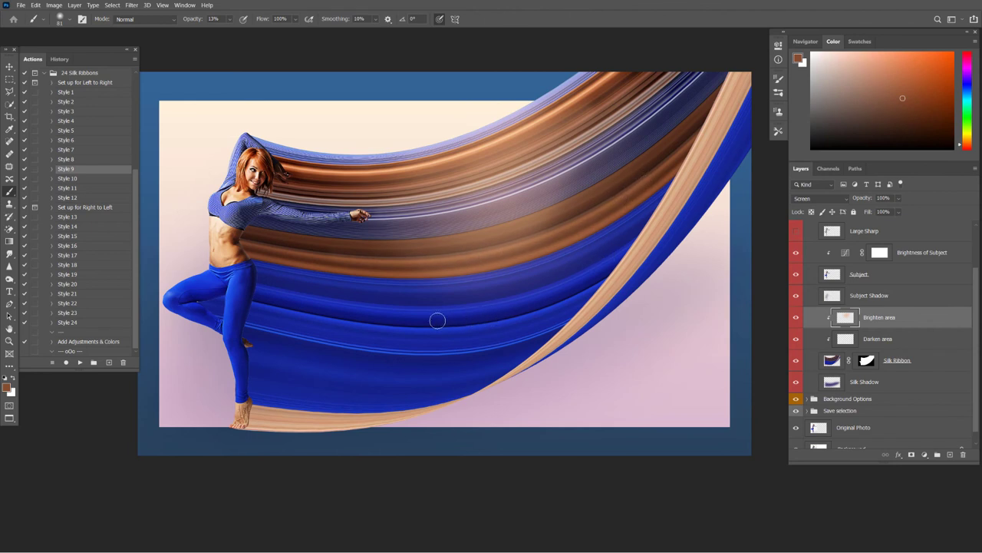
{"action": "left_click", "coordinate": [847, 340]}
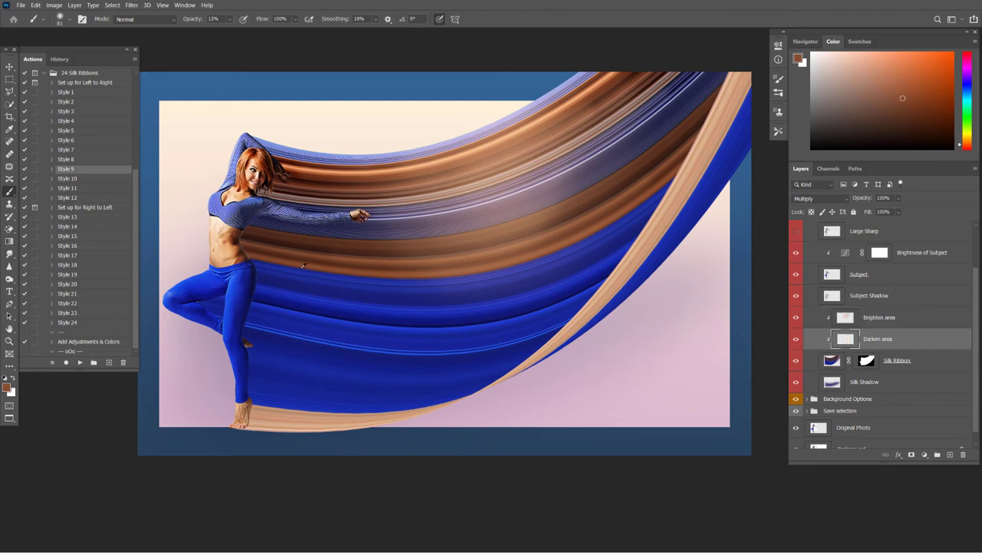
{"action": "left_click", "coordinate": [265, 275], "text": "alt"}
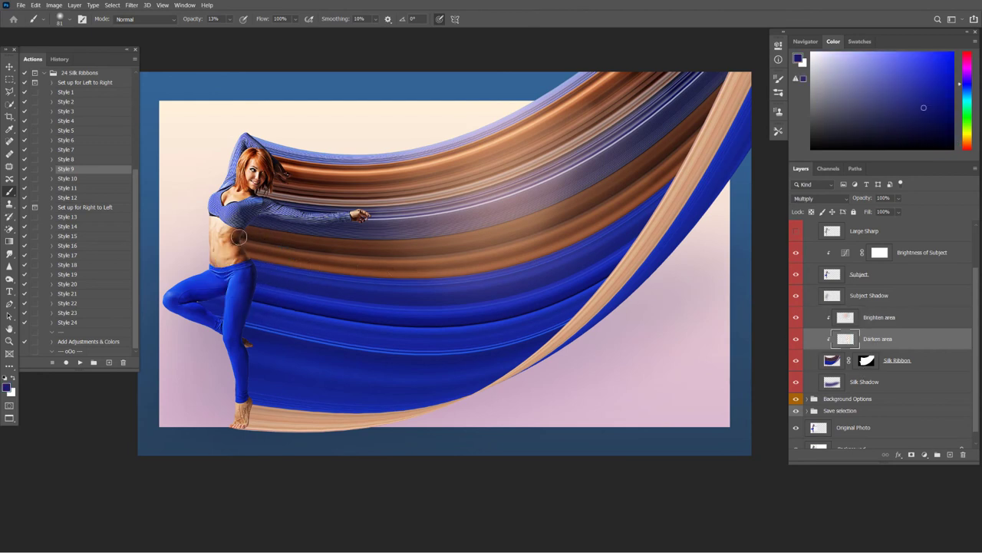
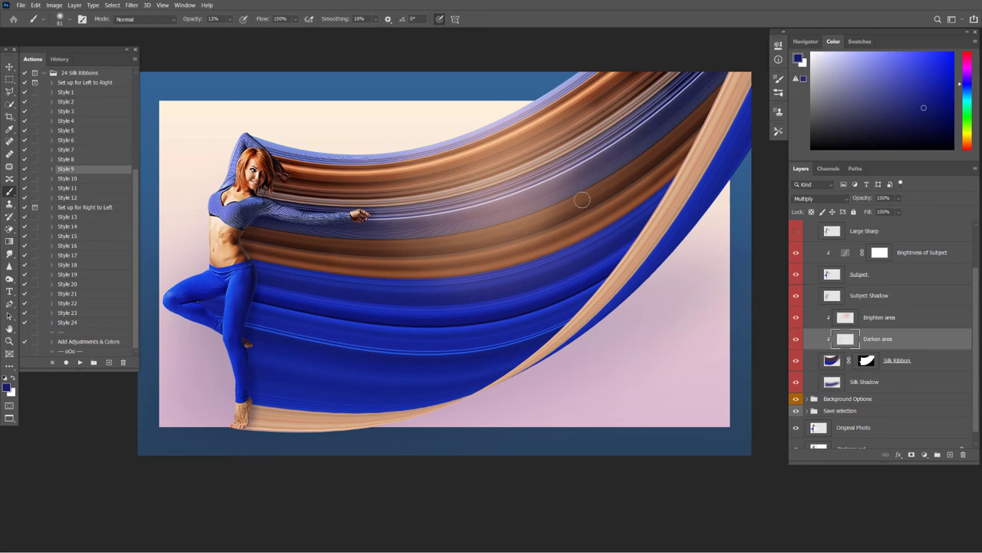
- Darken the upper-right copper ribbon with a 237-pixel brush at 22% opacity
{"action": "mouse_move", "coordinate": [637, 193]}
{"action": "left_mouse_down"}
{"action": "mouse_move", "coordinate": [599, 204]}
{"action": "mouse_move", "coordinate": [614, 201]}
{"action": "left_mouse_up"}
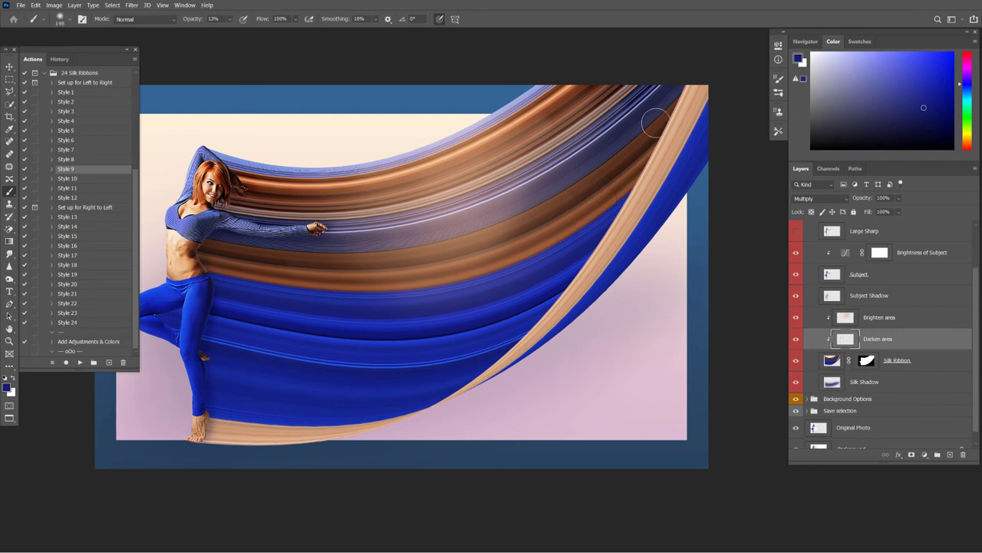
{"action": "left_click_drag", "start_coordinate": [637, 121], "coordinate": [653, 121]}
{"action": "left_click", "coordinate": [230, 19]}
{"action": "left_click_drag", "start_coordinate": [232, 30], "coordinate": [235, 30]}
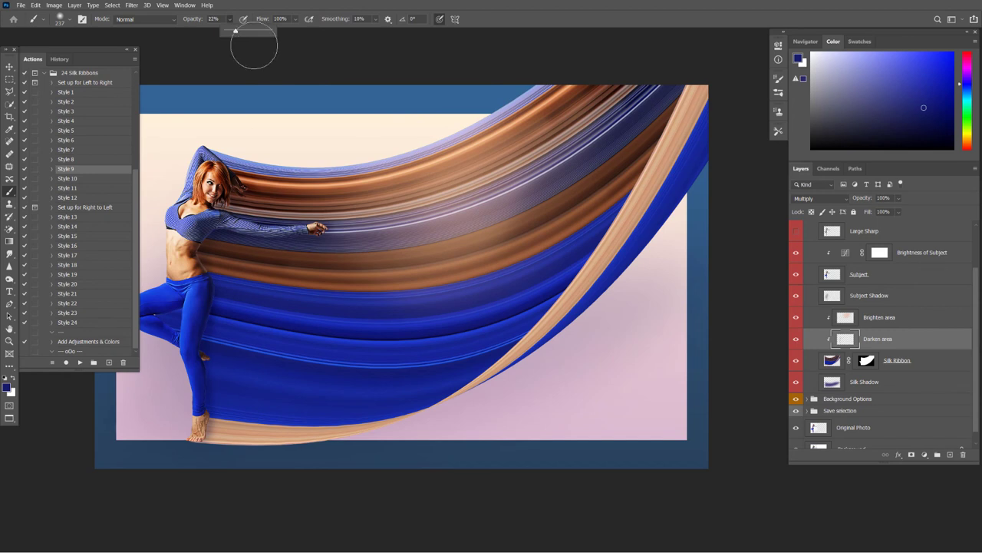
{"action": "left_click_drag", "start_coordinate": [637, 131], "coordinate": [614, 171]}
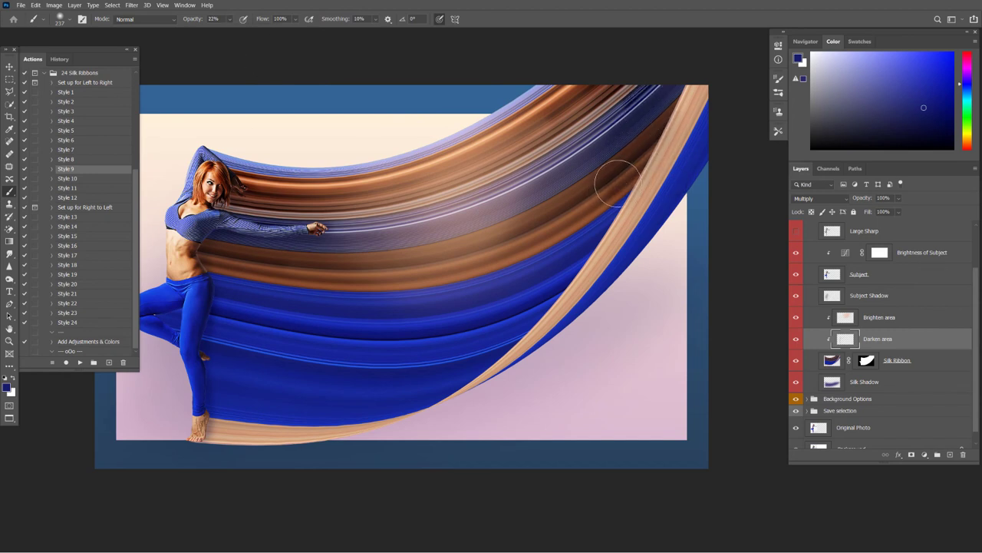
{"action": "mouse_move", "coordinate": [588, 220]}
{"action": "left_mouse_down"}
{"action": "mouse_move", "coordinate": [650, 100]}
{"action": "mouse_move", "coordinate": [601, 220]}
{"action": "mouse_move", "coordinate": [538, 290]}
{"action": "mouse_move", "coordinate": [566, 252]}
{"action": "mouse_move", "coordinate": [575, 248]}
{"action": "mouse_move", "coordinate": [547, 290]}
{"action": "mouse_move", "coordinate": [593, 240]}
{"action": "mouse_move", "coordinate": [621, 149]}
{"action": "left_mouse_up"}
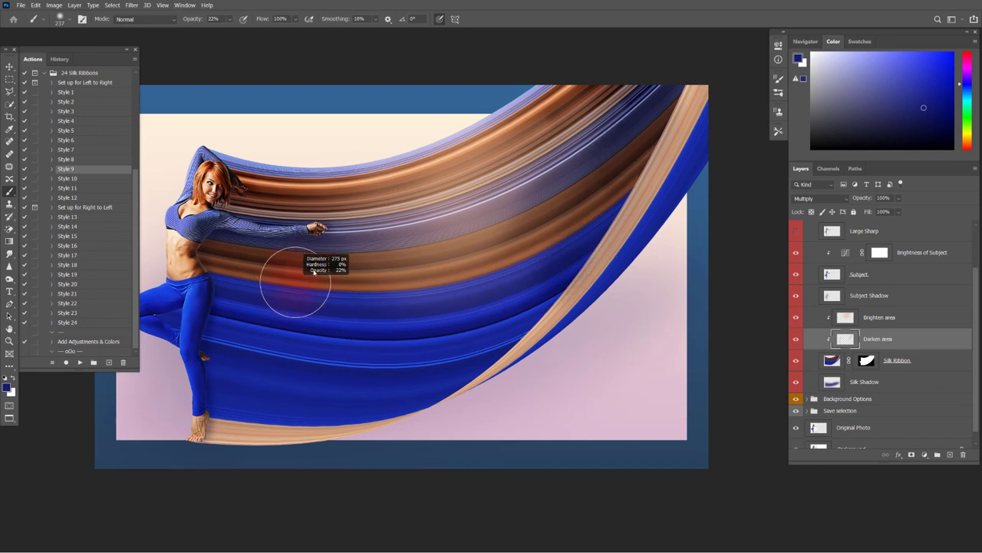
- Enlarge the brush to 275 pixels and lower the painting opacity to 9%
{"action": "mouse_move", "coordinate": [298, 276]}
{"action": "left_mouse_down"}
{"action": "mouse_move", "coordinate": [313, 265]}
{"action": "mouse_move", "coordinate": [265, 231]}
{"action": "mouse_move", "coordinate": [269, 223]}
{"action": "mouse_move", "coordinate": [337, 284]}
{"action": "left_mouse_up"}
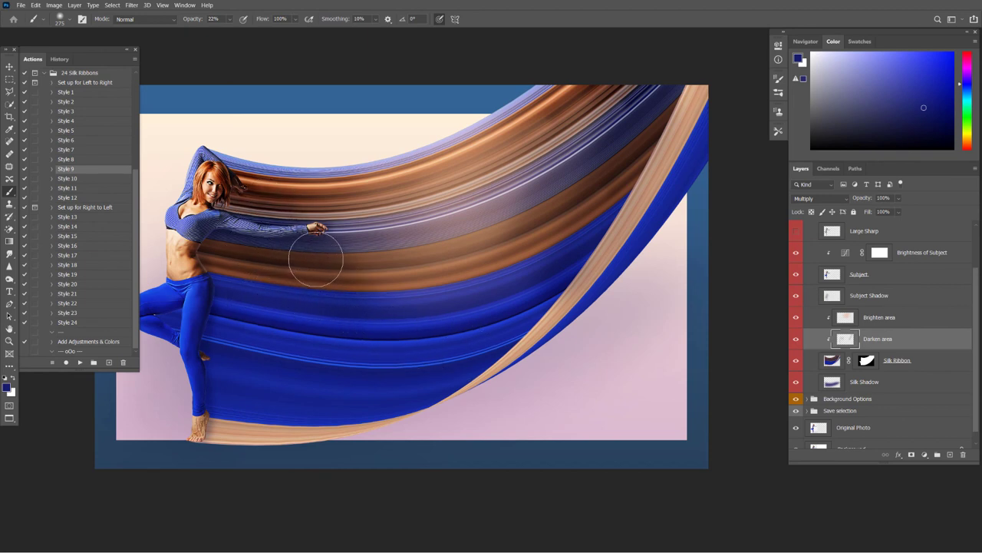
{"action": "left_click", "coordinate": [230, 20]}
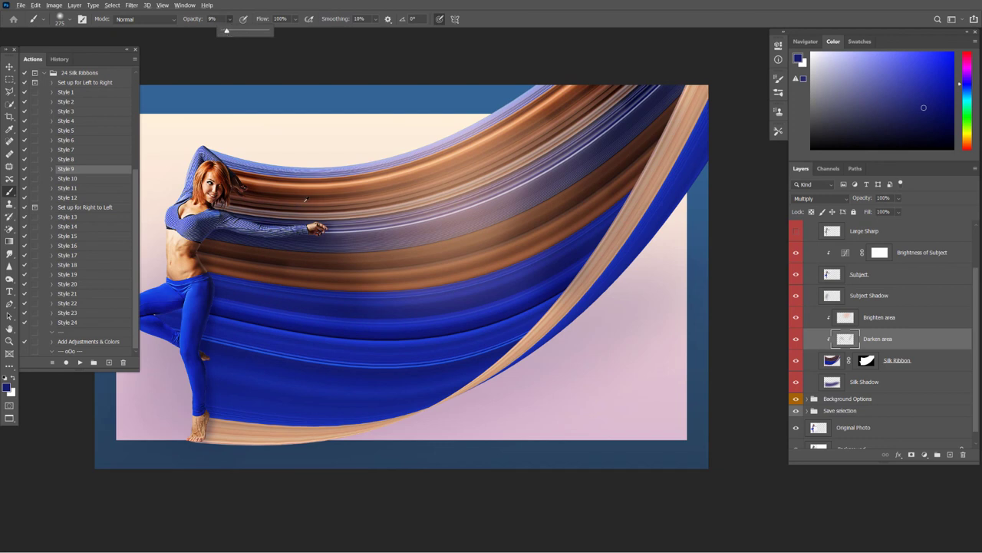
{"action": "left_click_drag", "start_coordinate": [305, 200], "coordinate": [323, 181]}
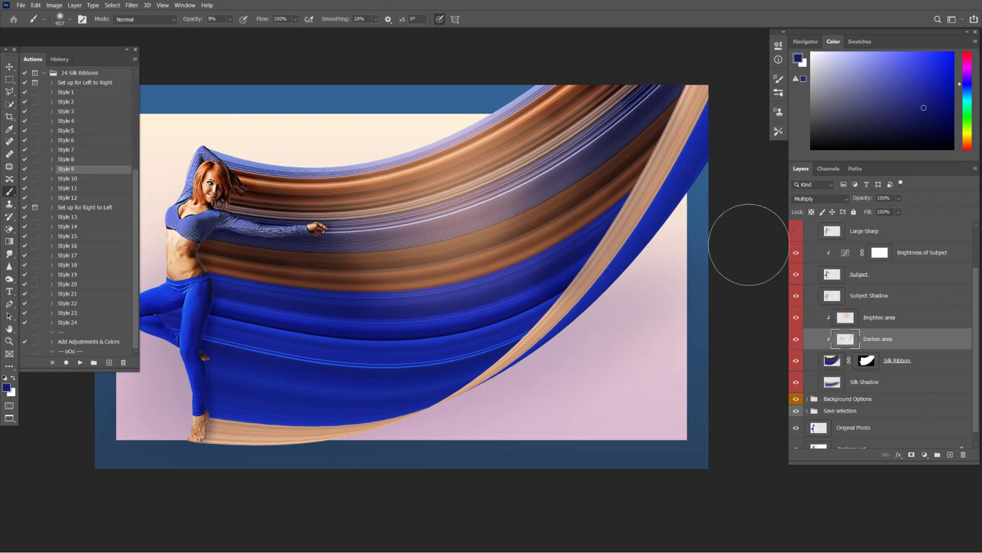
- On the Brighten area layer, sample the ribbon's tan as the painting colour
{"action": "left_click", "coordinate": [848, 319]}
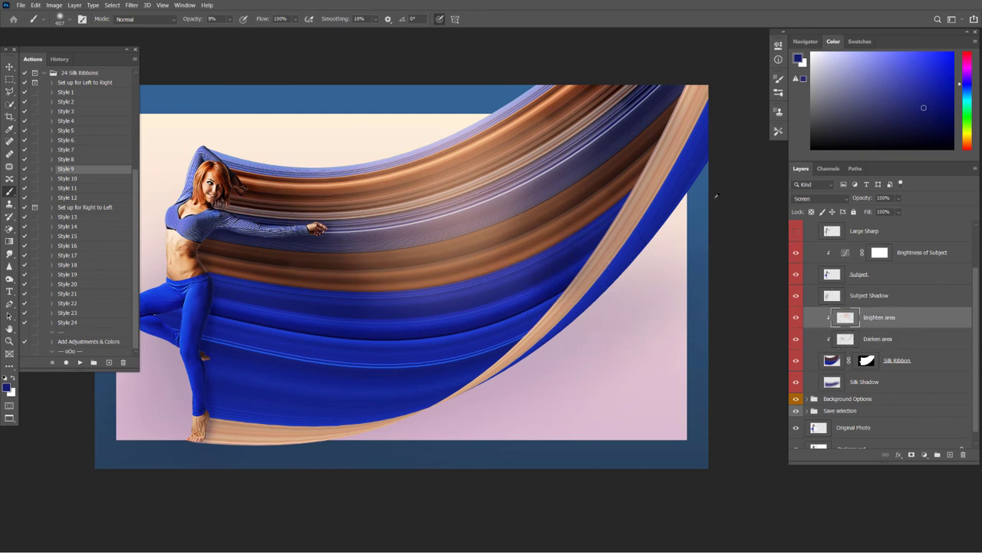
{"action": "left_click", "coordinate": [665, 168], "text": "alt"}
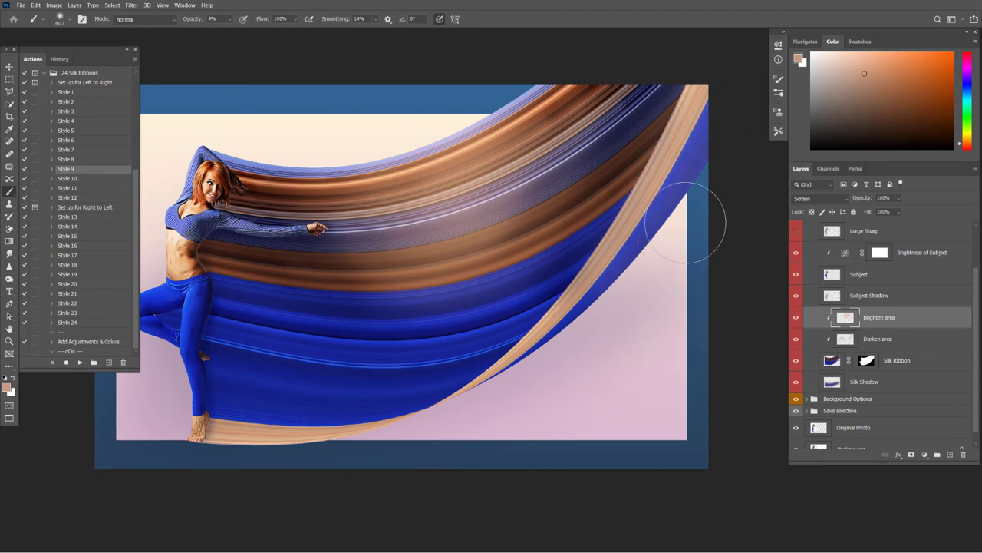
{"action": "scroll", "coordinate": [616, 199], "scroll_direction": "down", "scroll_amount": 2}
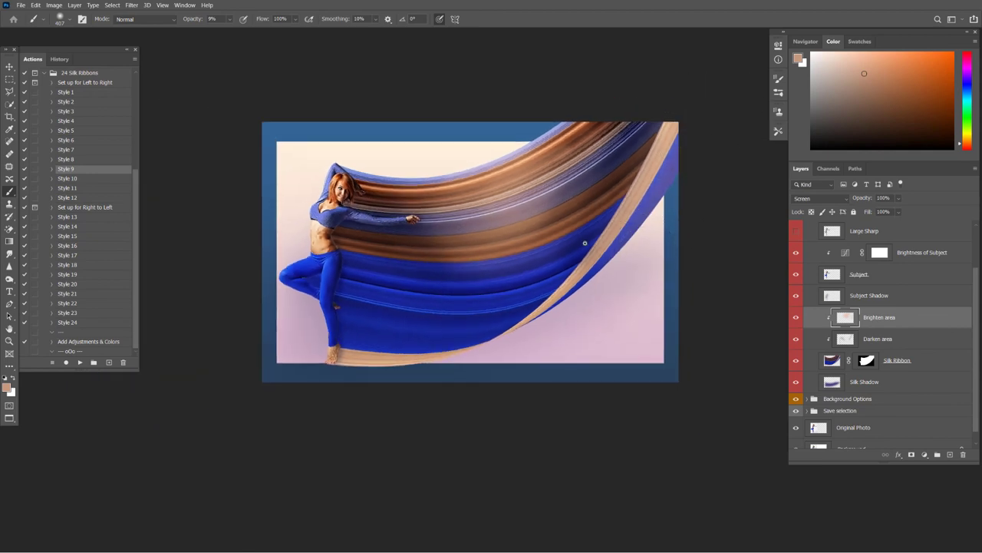
{"action": "scroll", "coordinate": [585, 244], "scroll_direction": "up", "scroll_amount": 1}
{"action": "scroll", "coordinate": [626, 231], "scroll_direction": "down", "scroll_amount": 1}
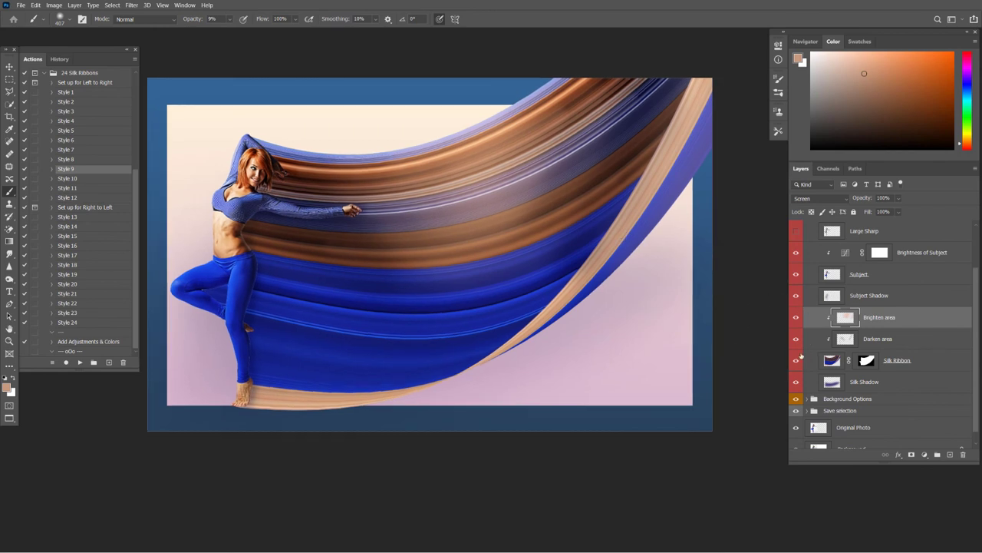
- Compare the ribbon with the Brighten and Darken area layers hidden, then shown, and view it panel-free
{"action": "left_click", "coordinate": [796, 318]}
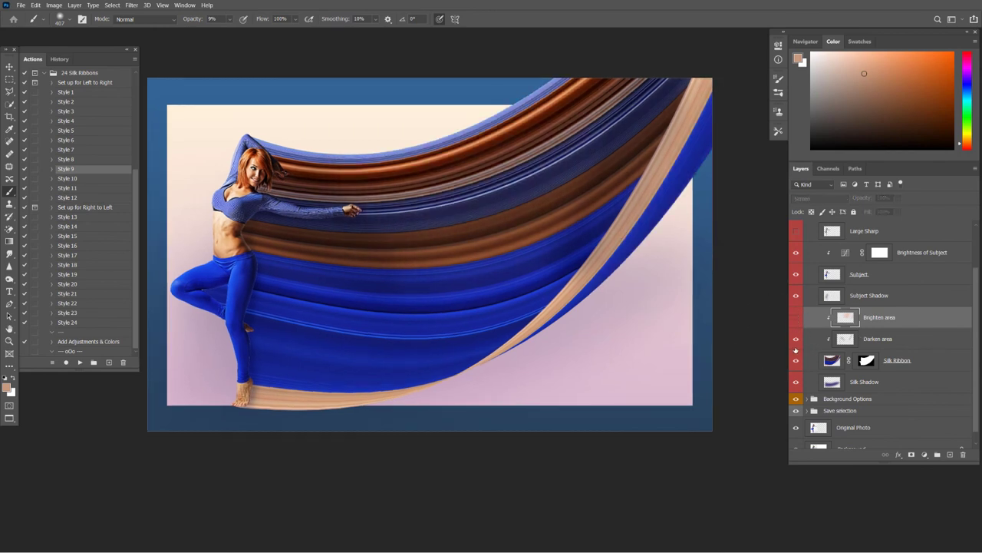
{"action": "left_click", "coordinate": [796, 338]}
{"action": "left_click", "coordinate": [796, 340]}
{"action": "left_click", "coordinate": [796, 318]}
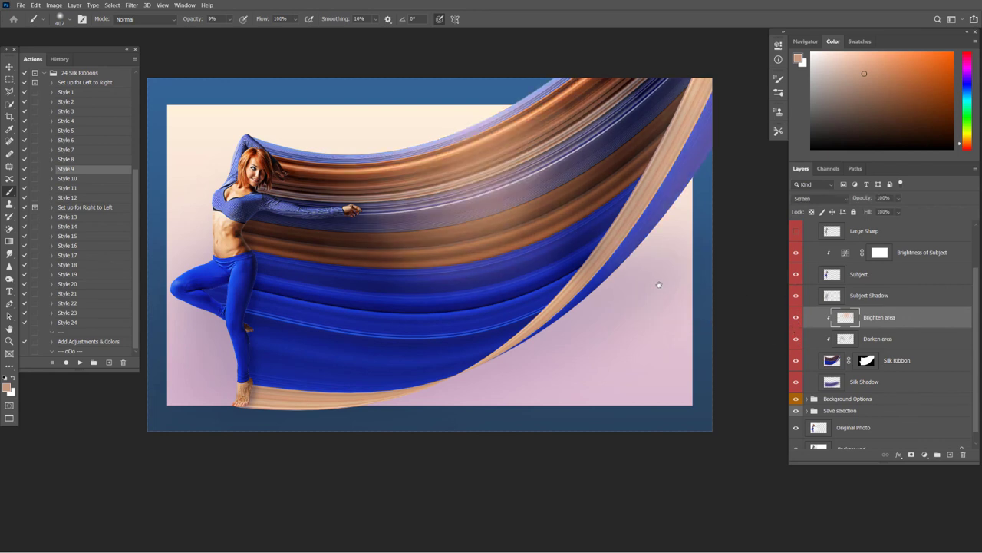
{"action": "scroll", "coordinate": [653, 282], "scroll_direction": "up", "scroll_amount": 1}
{"action": "key", "text": "Tab"}
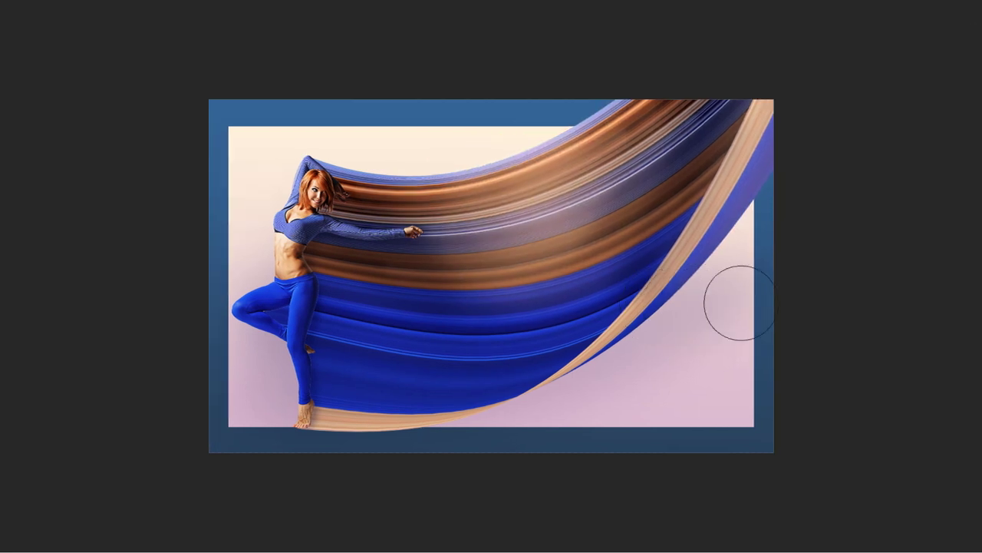
{"action": "key", "text": "Tab"}
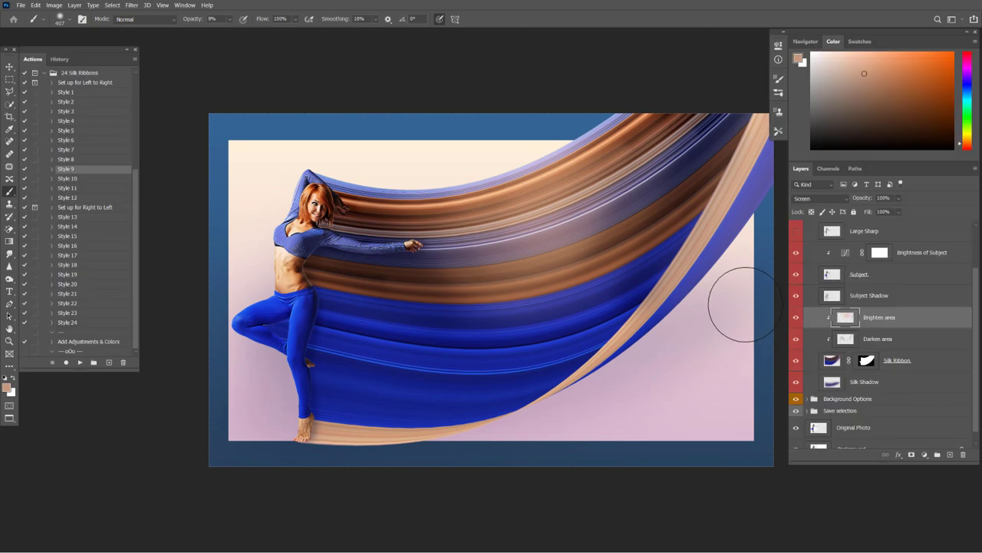
- Run the Add Adjustments & Colors action to enrich the ribbon's copper and blue tones
{"action": "left_click", "coordinate": [95, 343]}
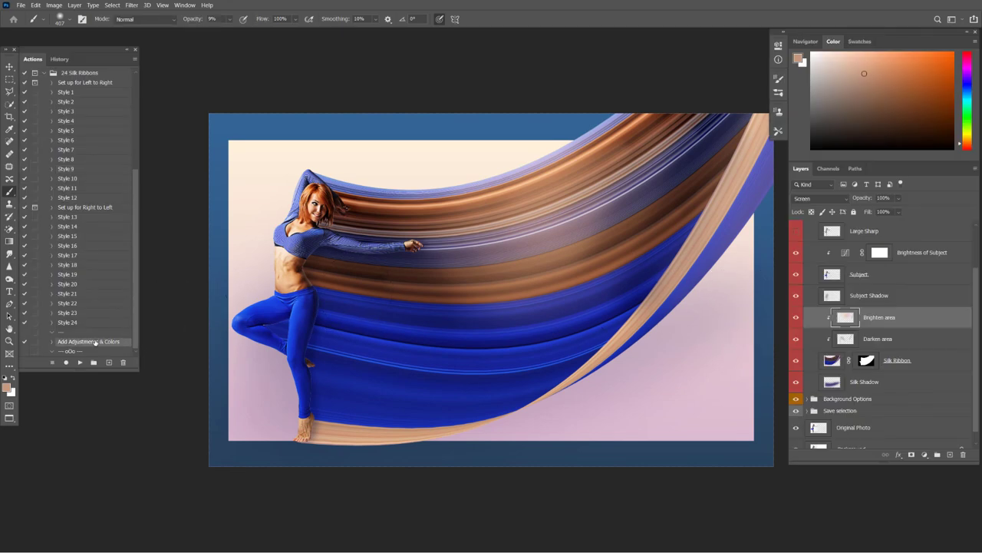
{"action": "left_click", "coordinate": [79, 362]}
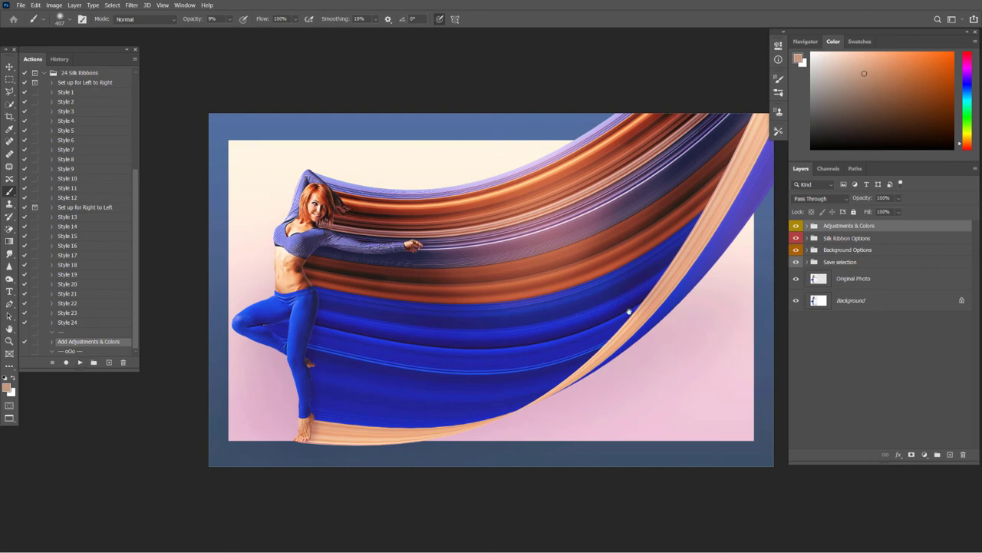
{"action": "left_click_drag", "start_coordinate": [628, 311], "coordinate": [604, 305]}
{"action": "scroll", "coordinate": [545, 315], "scroll_direction": "up", "scroll_amount": 1}
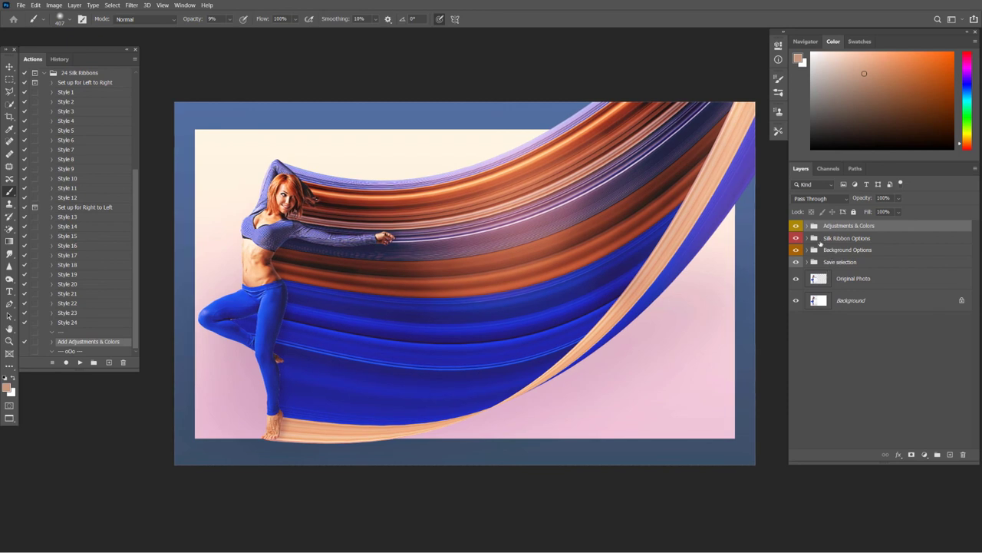
- Inside Silk Ribbon Options, set the Sharpen Silk Ribbon layer's opacity to 94%
{"action": "left_click", "coordinate": [809, 240]}
{"action": "scroll", "coordinate": [850, 345], "scroll_direction": "down", "scroll_amount": 3}
{"action": "scroll", "coordinate": [850, 345], "scroll_direction": "down", "scroll_amount": 3}
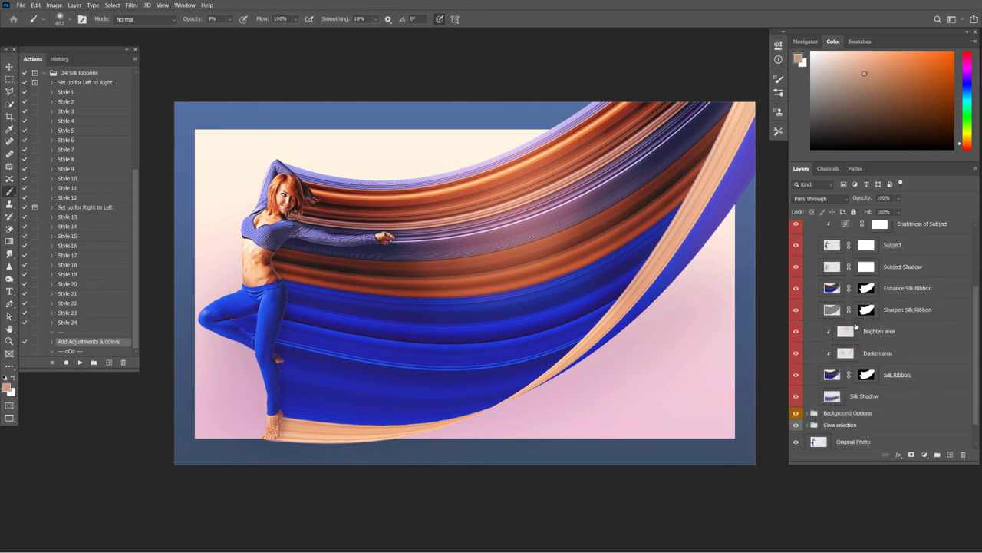
{"action": "scroll", "coordinate": [850, 349], "scroll_direction": "up", "scroll_amount": 1}
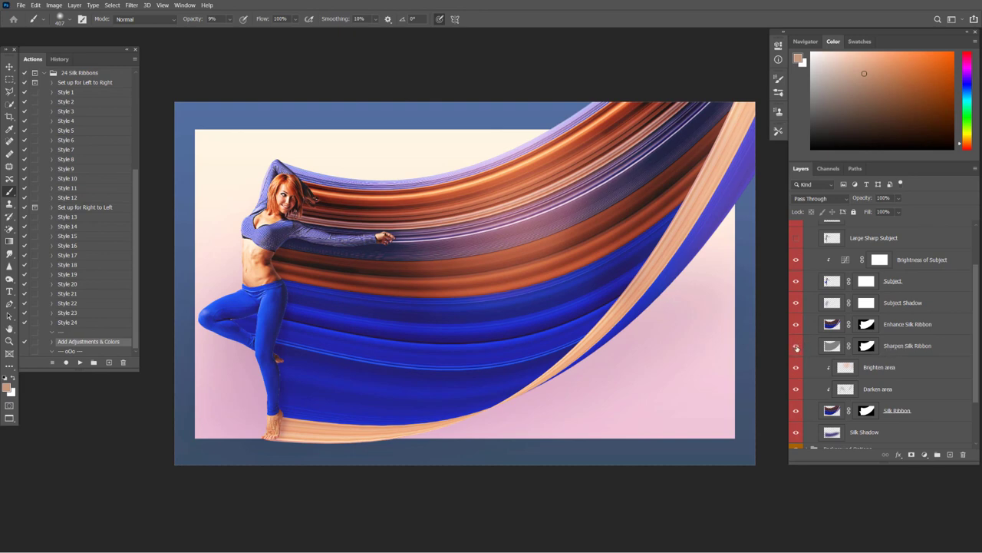
{"action": "scroll", "coordinate": [506, 243], "scroll_direction": "up", "scroll_amount": 3}
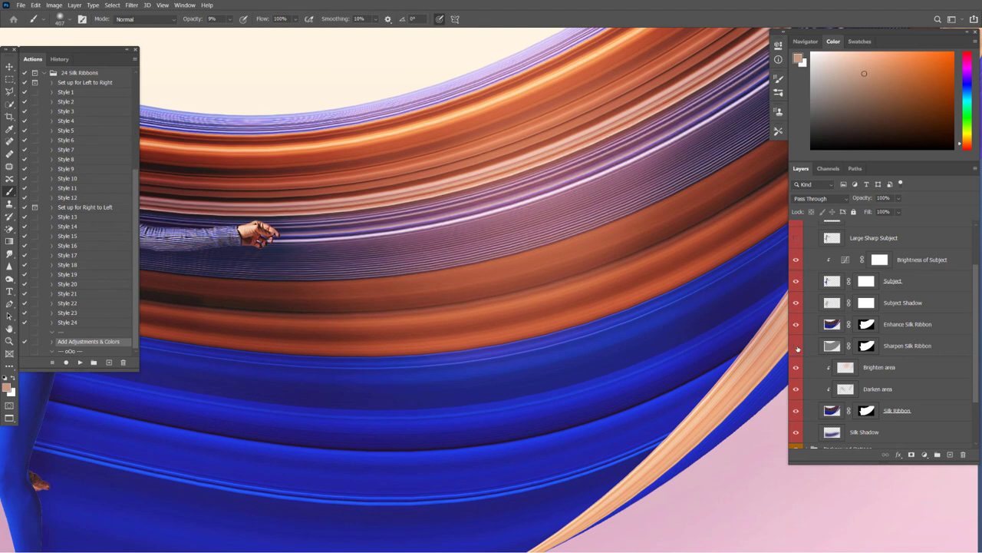
{"action": "left_click", "coordinate": [941, 347]}
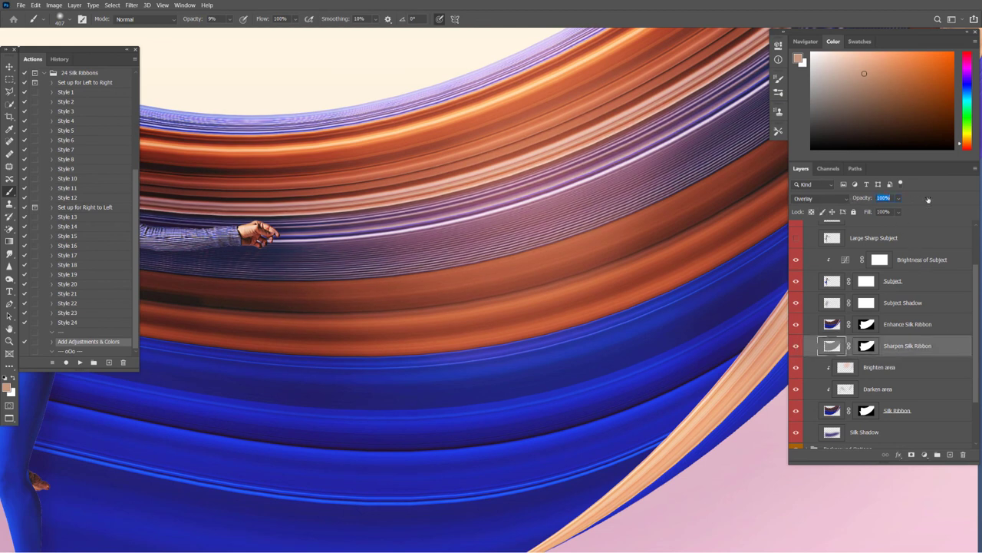
{"action": "left_click_drag", "start_coordinate": [861, 200], "coordinate": [770, 203]}
{"action": "type", "text": "94"}
{"action": "key", "text": "Return"}
- Compare the ribbon with Enhance Silk Ribbon hidden and shown, then fit the whole image in the window
{"action": "left_click", "coordinate": [796, 325]}
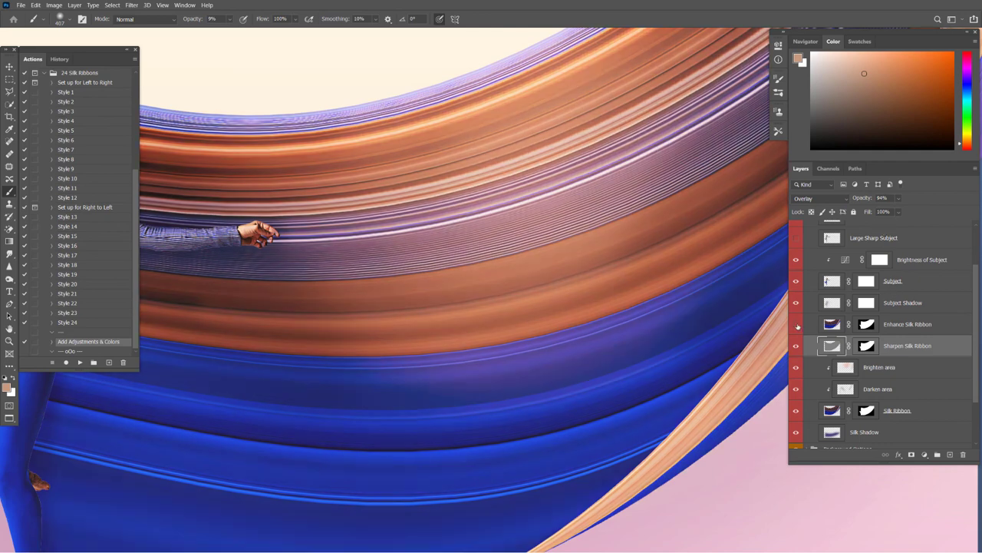
{"action": "left_click", "coordinate": [797, 325]}
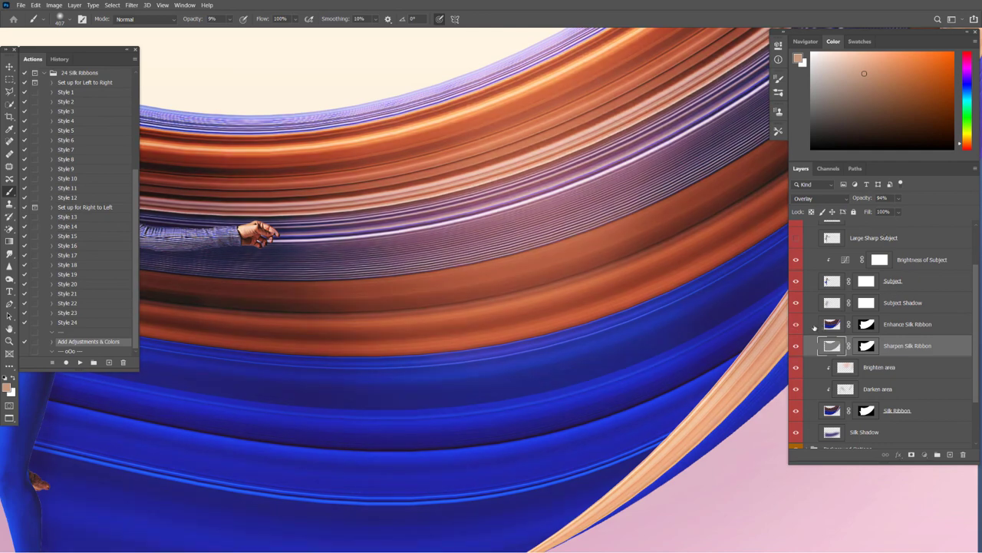
{"action": "left_click", "coordinate": [816, 327]}
{"action": "key", "text": "ctrl+0"}
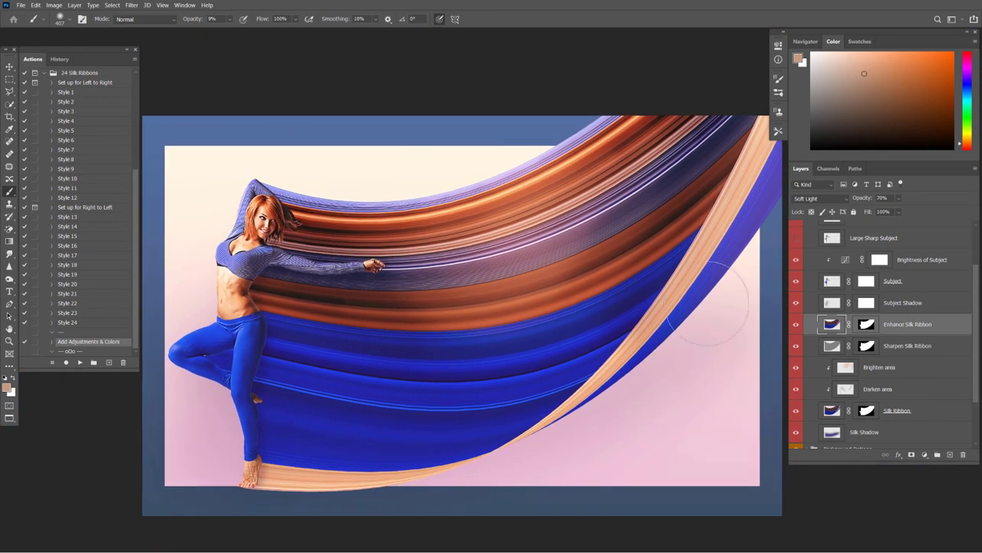
{"action": "scroll", "coordinate": [860, 315], "scroll_direction": "up", "scroll_amount": 3}
- Collapse Silk Ribbon Options, expand Adjustments & Colors, and preview then hide Color 01 and Color 03
{"action": "scroll", "coordinate": [845, 293], "scroll_direction": "up", "scroll_amount": 1}
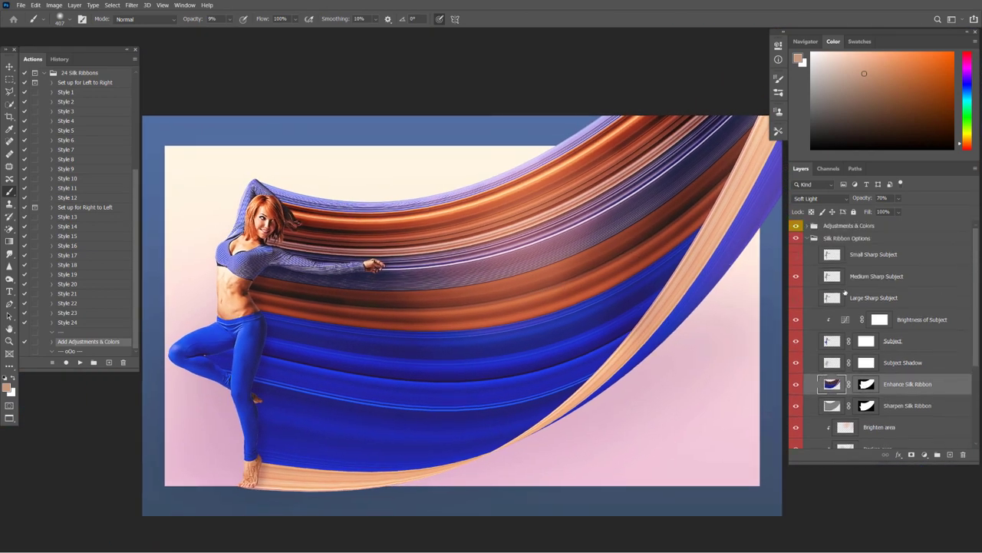
{"action": "left_click", "coordinate": [807, 242]}
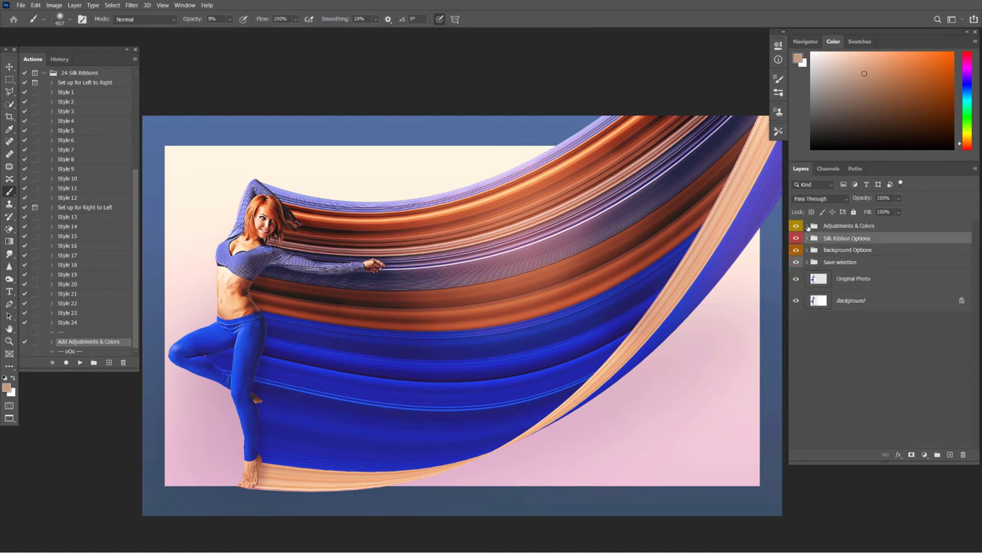
{"action": "left_click", "coordinate": [809, 226]}
{"action": "left_click", "coordinate": [797, 304]}
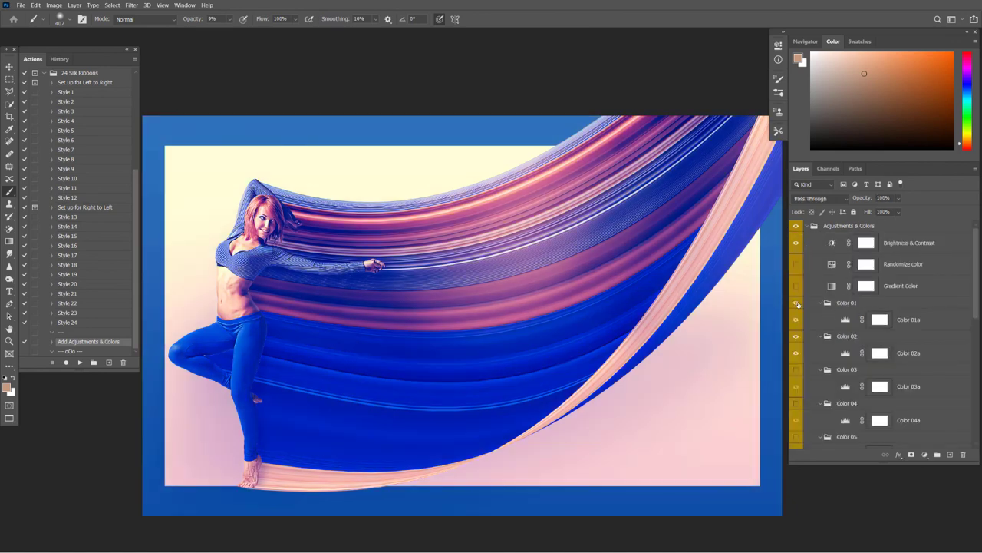
{"action": "left_click", "coordinate": [797, 304]}
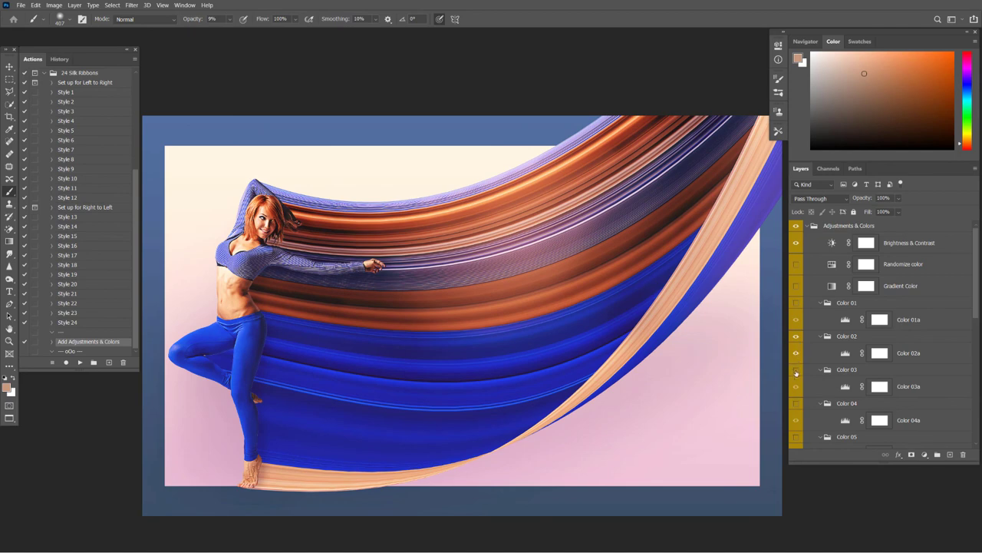
{"action": "left_click", "coordinate": [797, 371]}
{"action": "left_click", "coordinate": [797, 372]}
- Preview and re-hide the Color 04, 06, 08, 09 and 10 variations in turn
{"action": "scroll", "coordinate": [804, 323], "scroll_direction": "down", "scroll_amount": 3}
{"action": "left_click", "coordinate": [797, 295]}
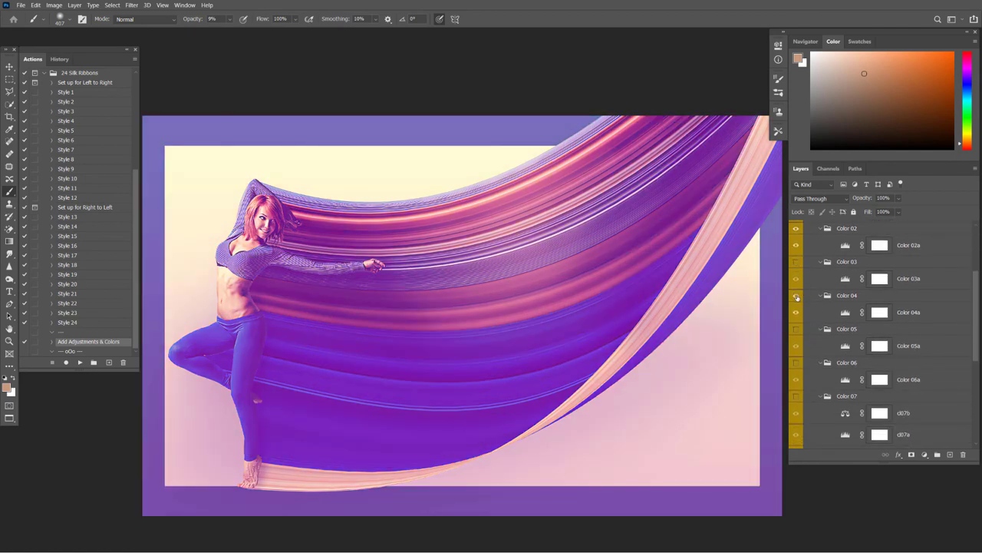
{"action": "left_click", "coordinate": [797, 296]}
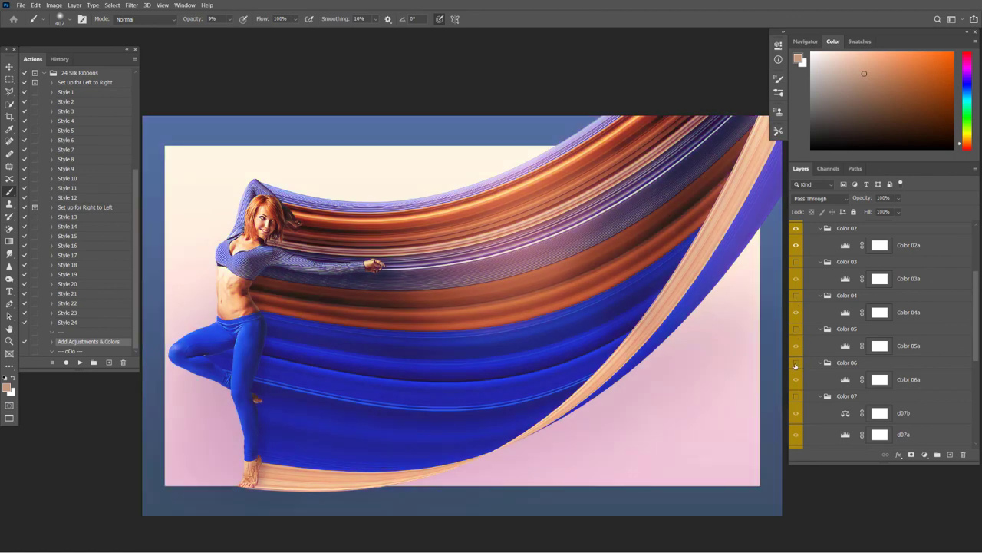
{"action": "left_click", "coordinate": [796, 364]}
{"action": "left_click", "coordinate": [797, 364]}
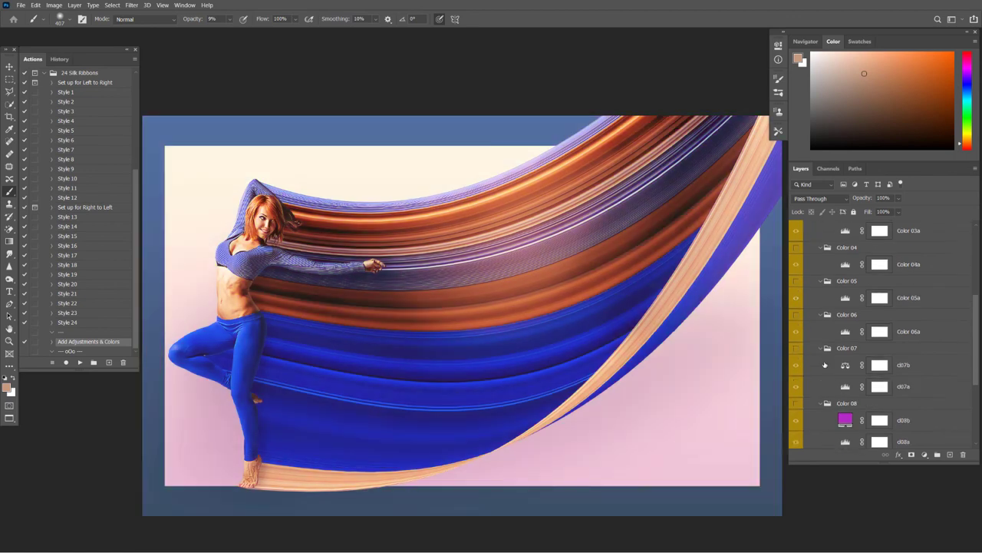
{"action": "scroll", "coordinate": [821, 365], "scroll_direction": "down", "scroll_amount": 3}
{"action": "left_click", "coordinate": [796, 344]}
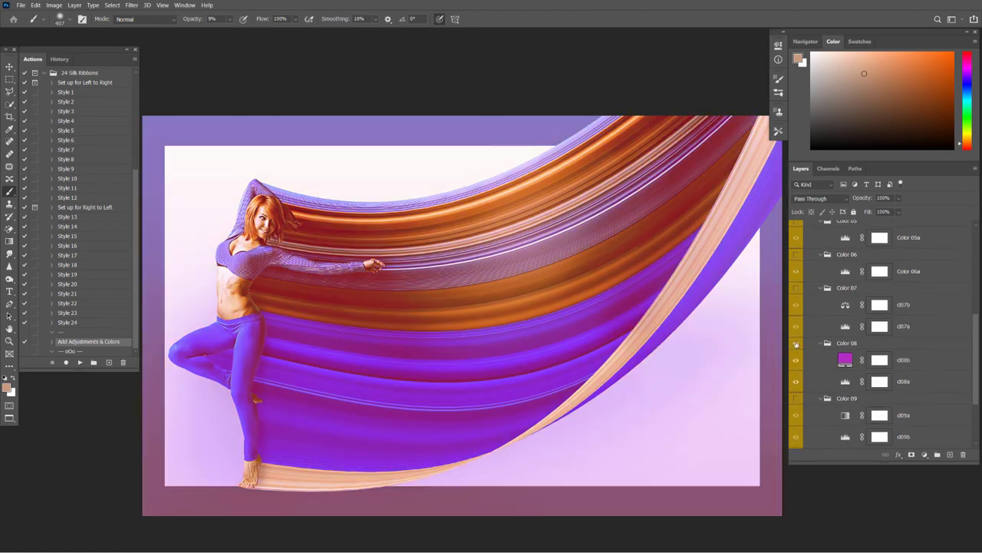
{"action": "left_click", "coordinate": [796, 344]}
{"action": "scroll", "coordinate": [799, 347], "scroll_direction": "down", "scroll_amount": 3}
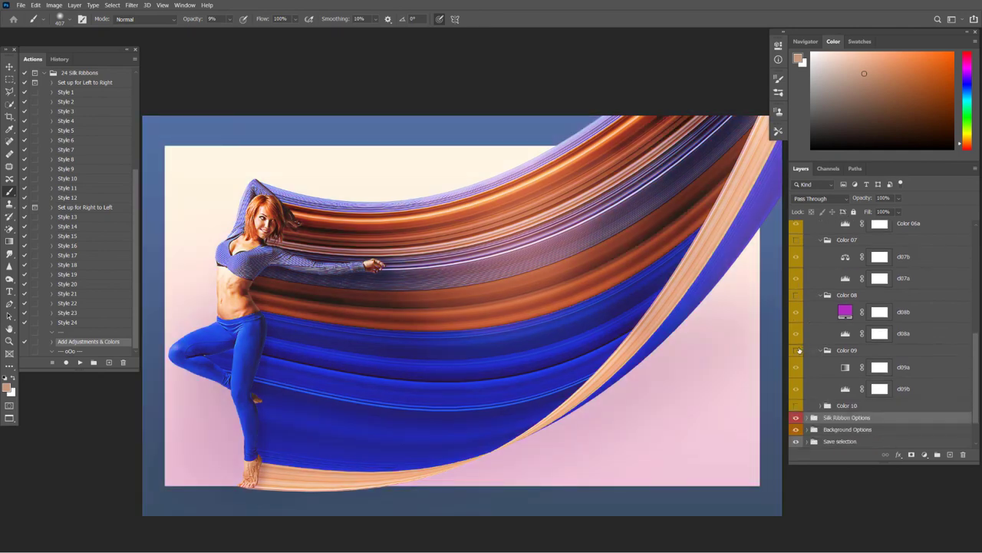
{"action": "left_click", "coordinate": [796, 351]}
{"action": "left_click", "coordinate": [796, 351]}
{"action": "left_click", "coordinate": [795, 405]}
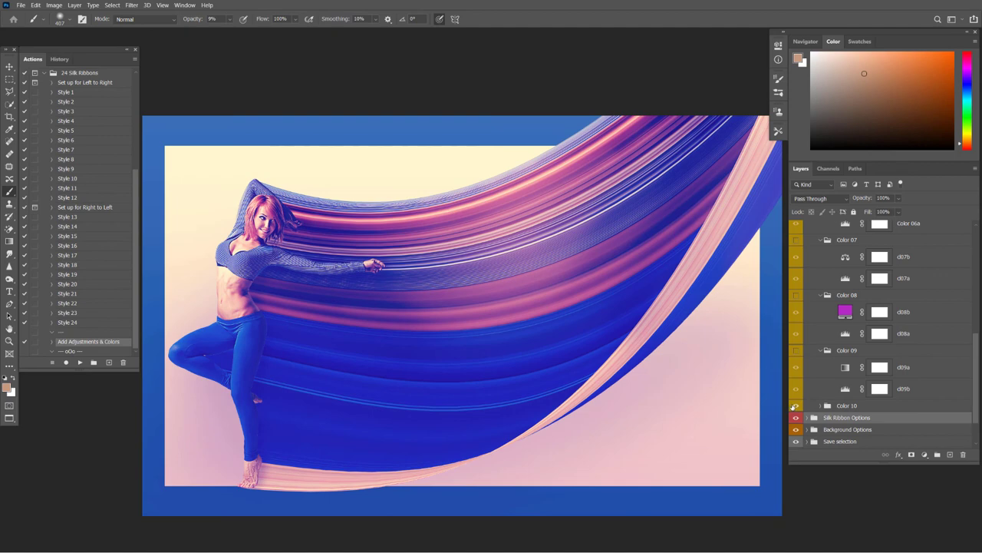
{"action": "left_click", "coordinate": [795, 406]}
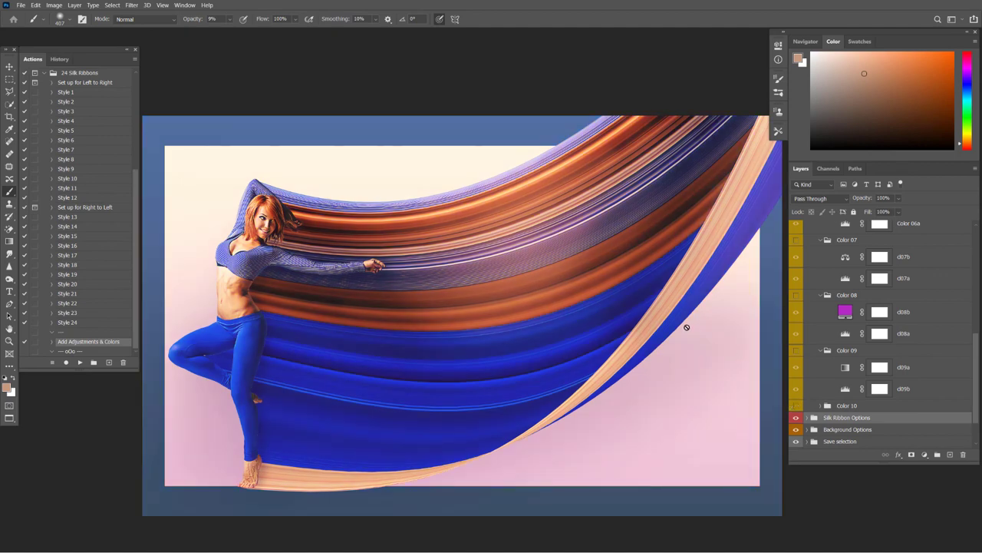